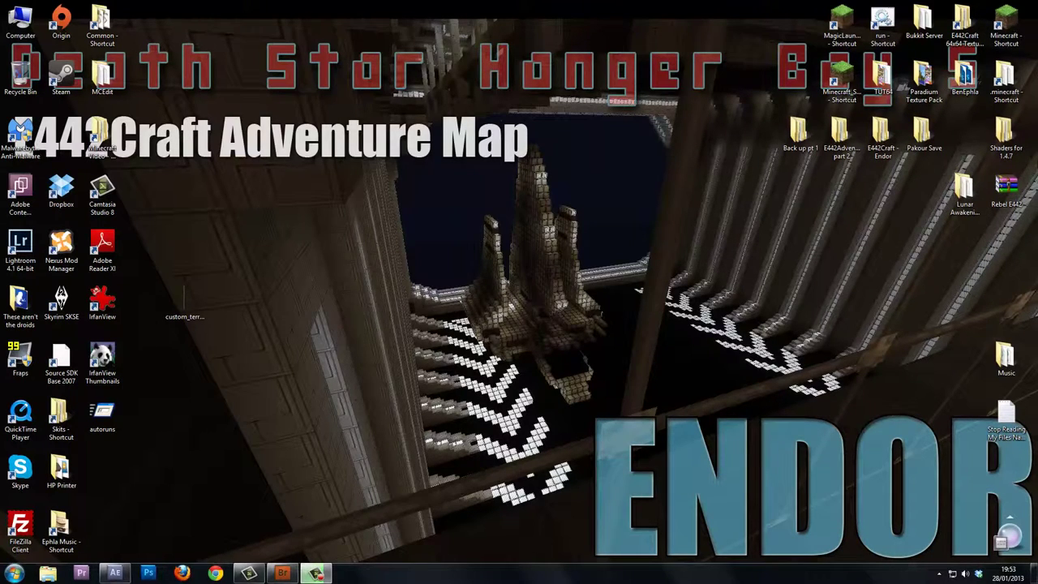
# Open terrain.png from the BenEphla archive in the .minecraft texturepacks folder
pyautogui.doubleClick(1001, 82)
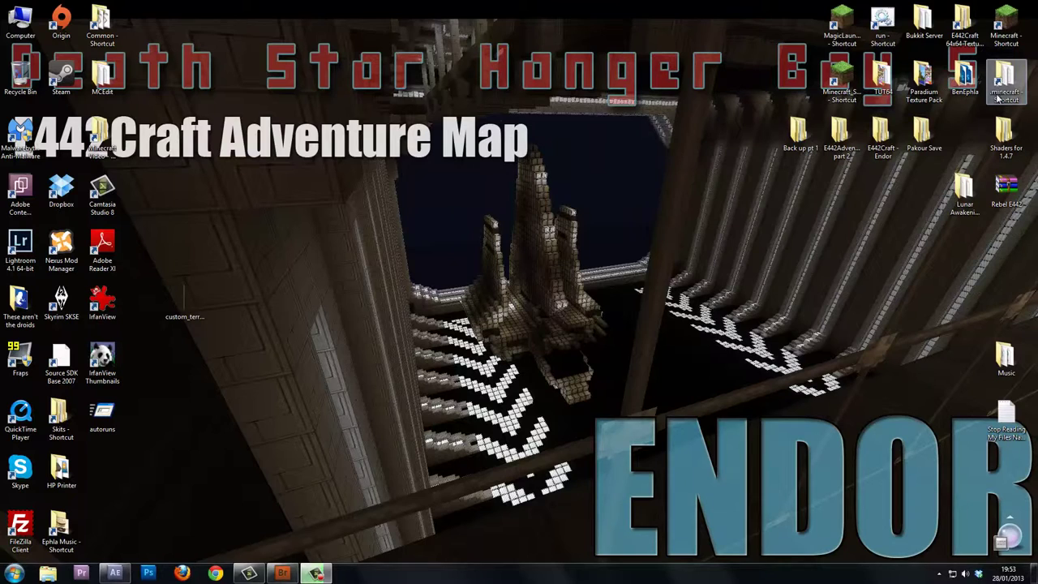
pyautogui.scroll(-3, 835, 352)
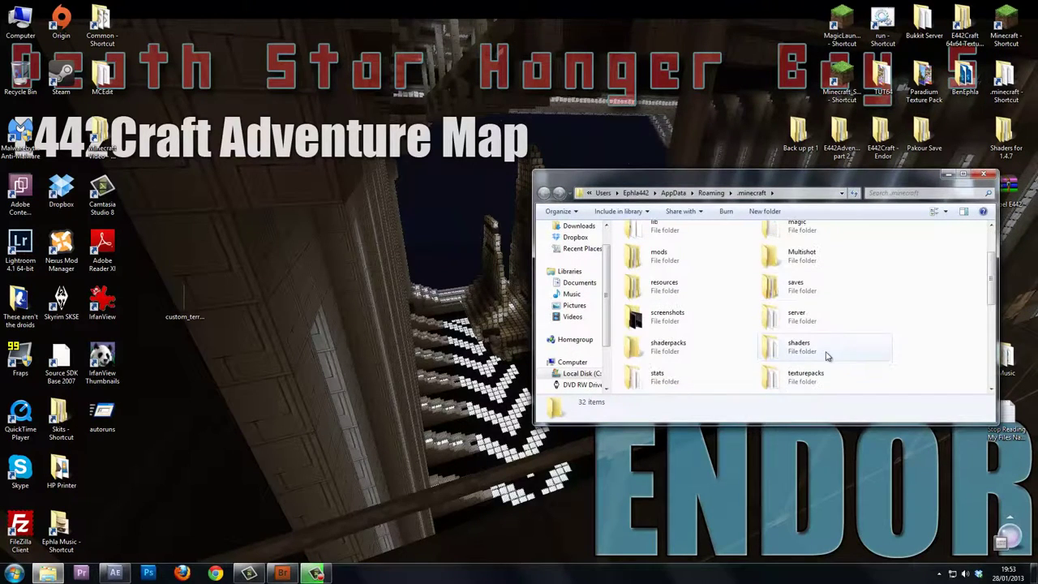
pyautogui.doubleClick(826, 354)
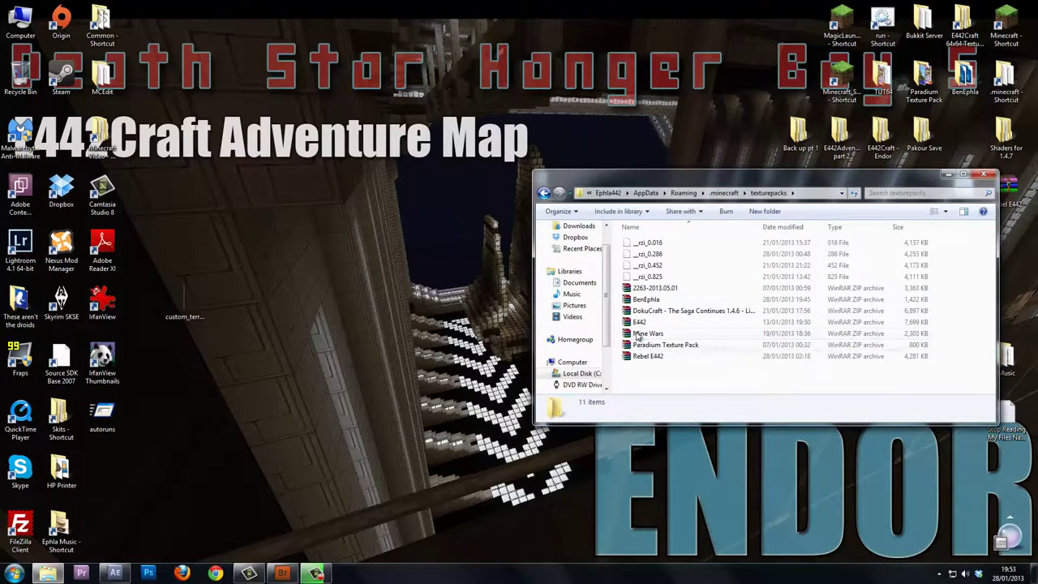
pyautogui.click(646, 300)
pyautogui.doubleClick(646, 300)
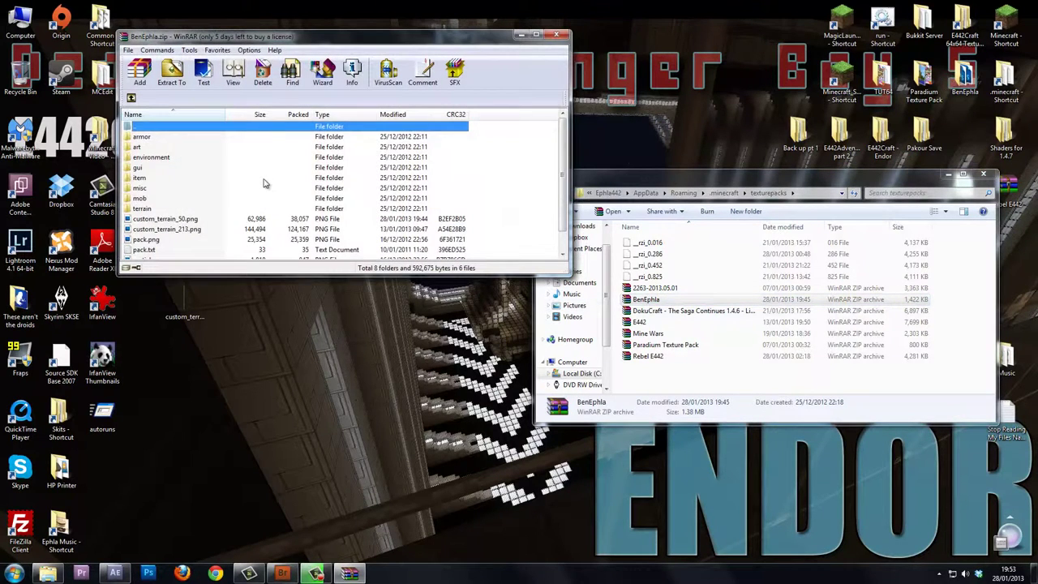
pyautogui.scroll(-1, 265, 184)
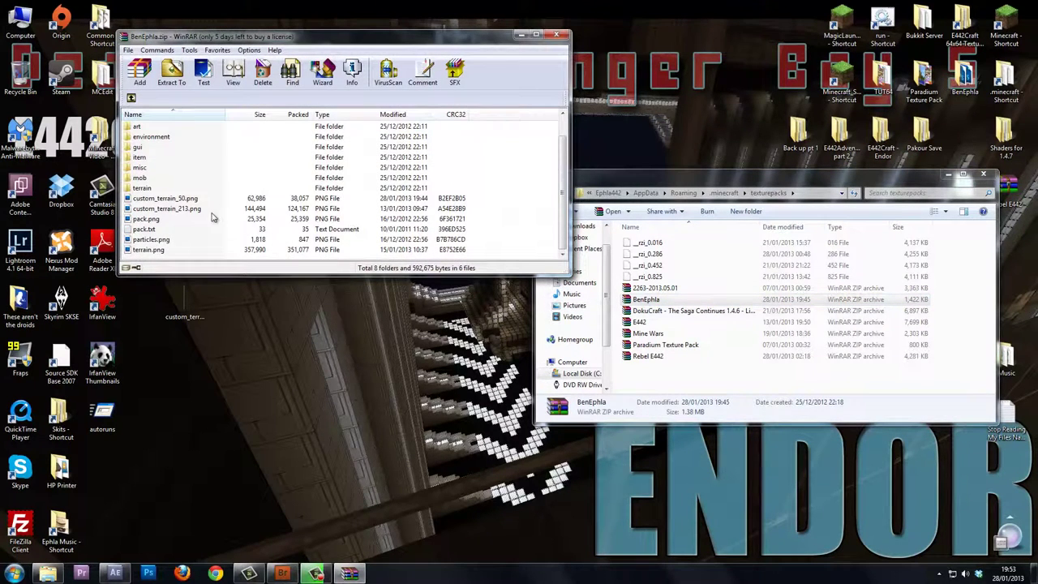
pyautogui.doubleClick(154, 250)
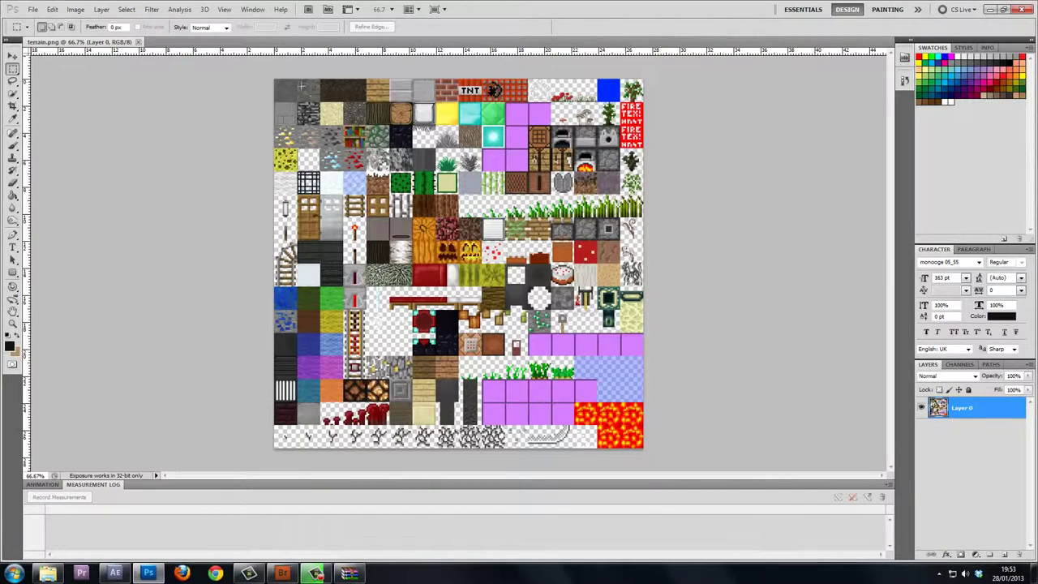
# Examine the upper rows of block textures in terrain.png, and close the image, the archive and the folder
pyautogui.scroll(5, 315, 86)
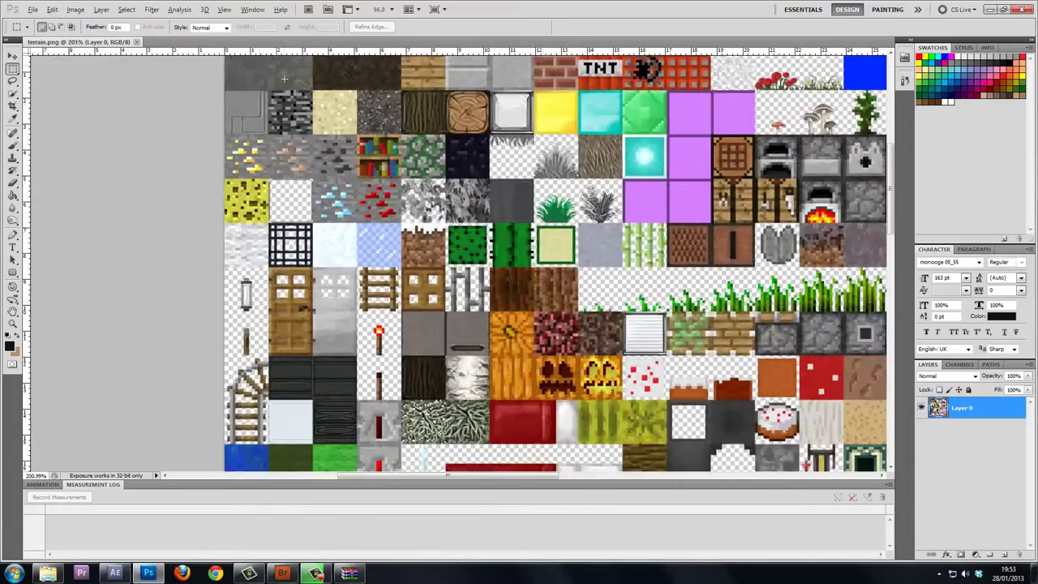
pyautogui.scroll(5, 297, 188)
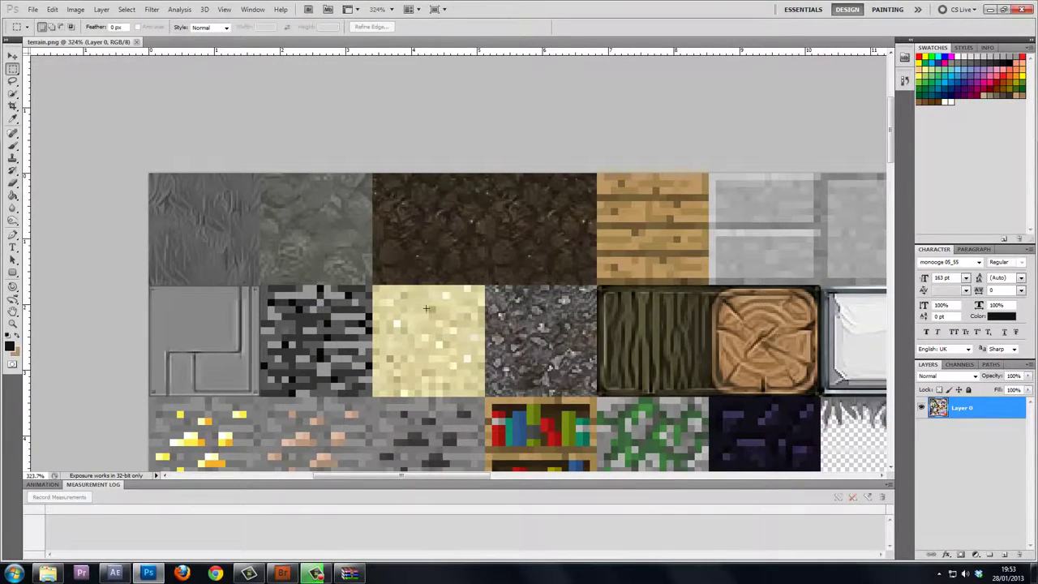
pyautogui.scroll(-3, 409, 276)
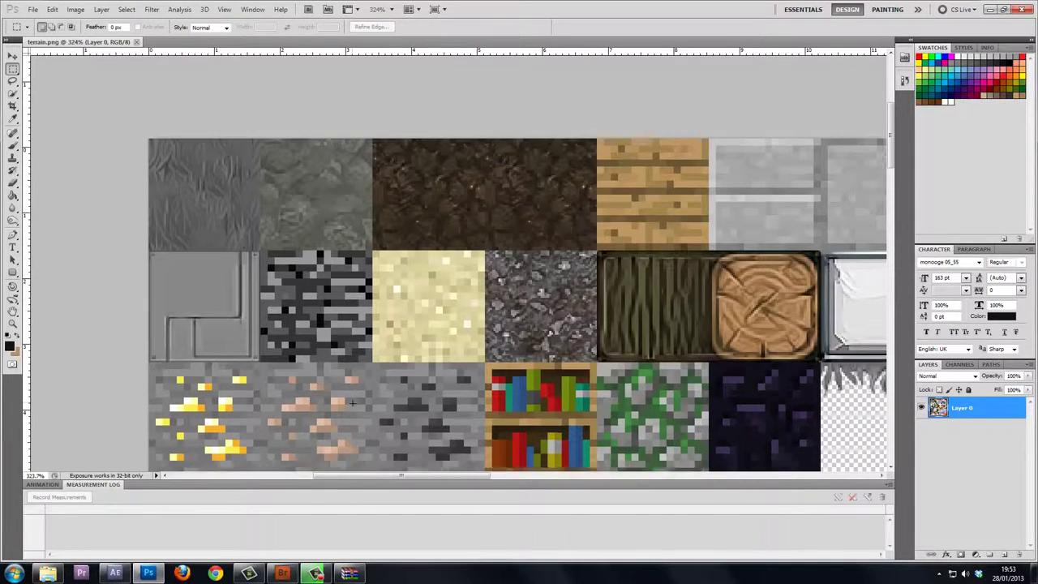
pyautogui.scroll(-3, 444, 397)
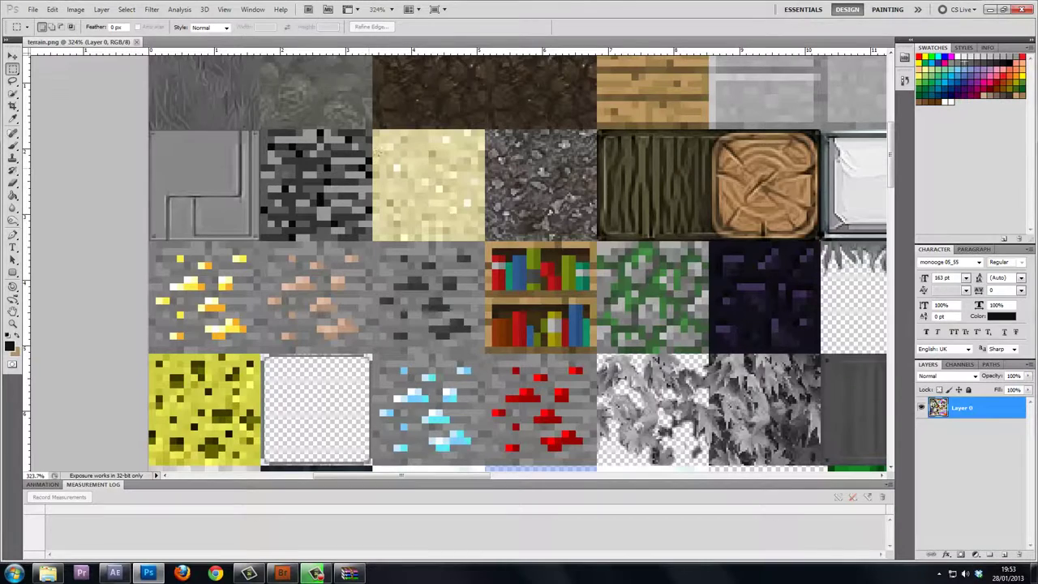
pyautogui.click(1018, 9)
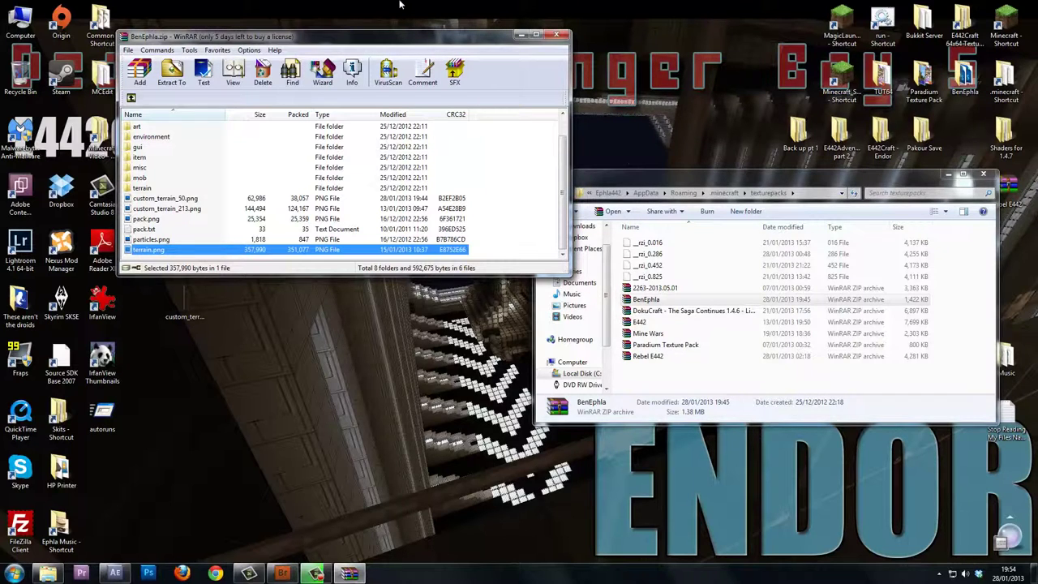
pyautogui.click(555, 36)
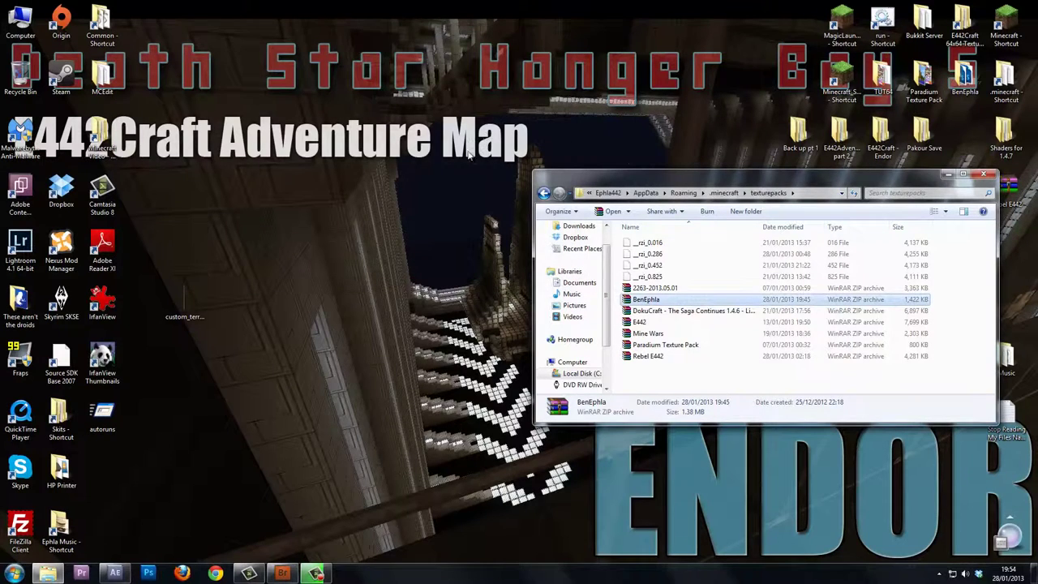
pyautogui.click(983, 174)
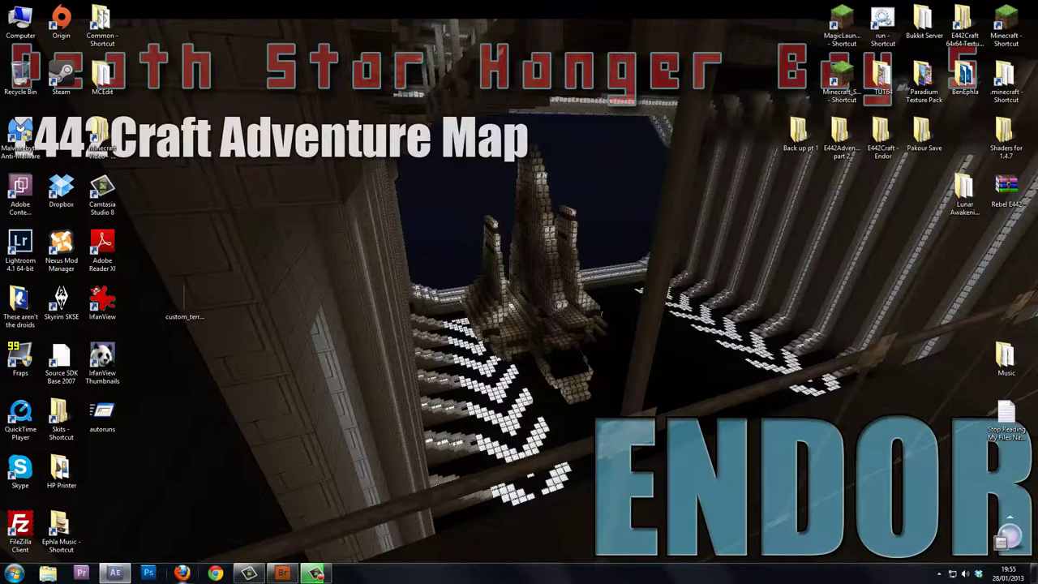
# Switch to After Effects and create a 64 x 64 px composition with square pixels, 29.97 fps and a 10-second duration
pyautogui.click(113, 574)
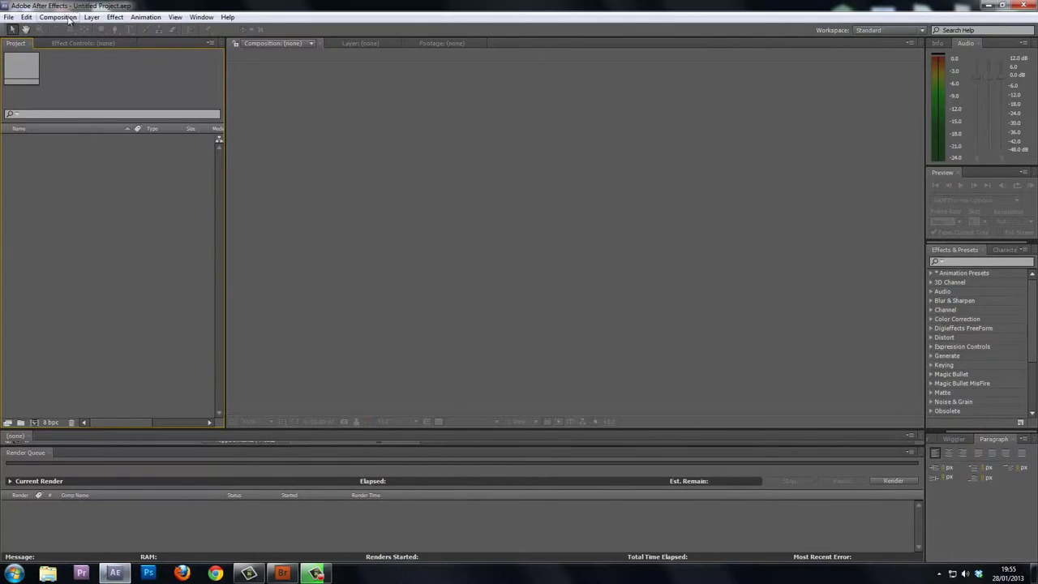
pyautogui.click(62, 18)
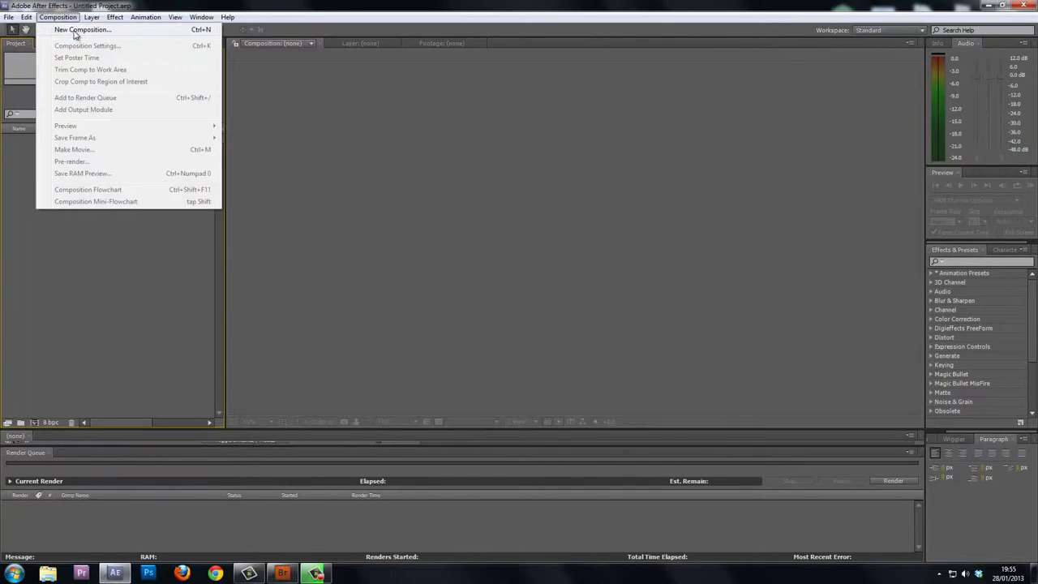
pyautogui.click(76, 33)
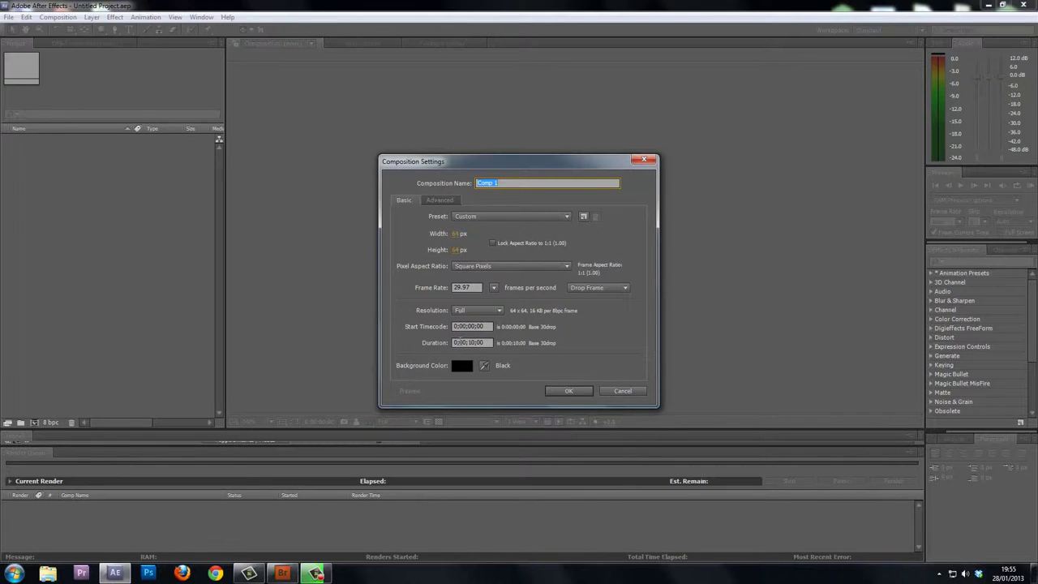
pyautogui.click(569, 392)
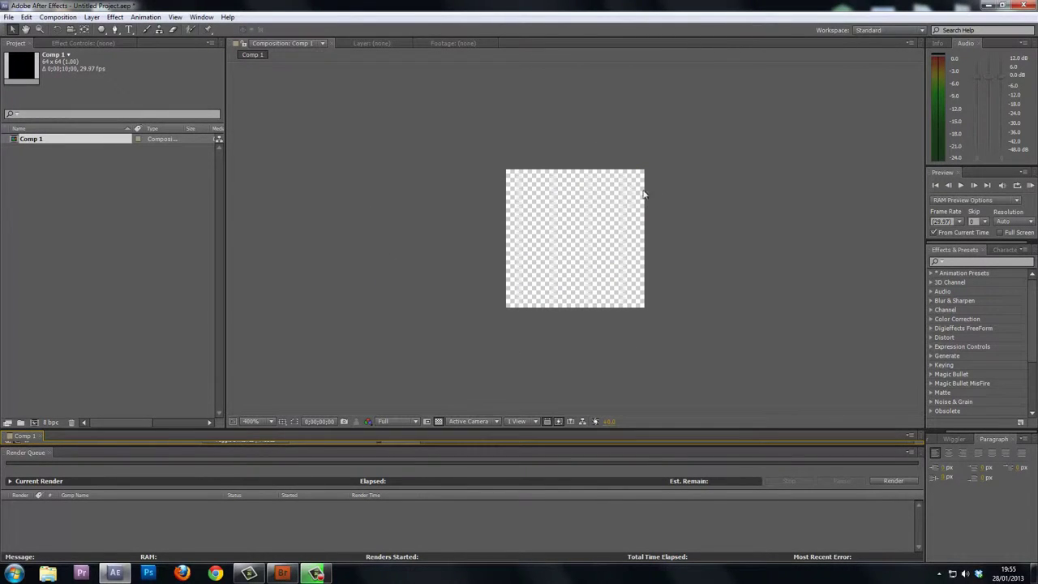
# Place Stone 64x64.png from the PNG's folder in Adobe Bridge into the composition and reveal its layer timeline
pyautogui.click(280, 571)
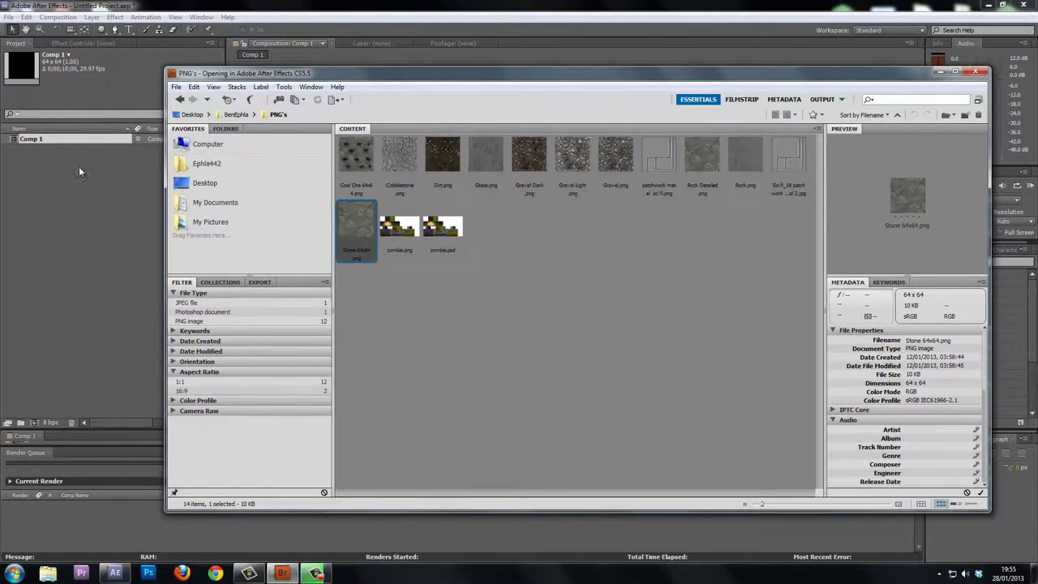
pyautogui.moveTo(356, 227); pyautogui.dragTo(572, 246)
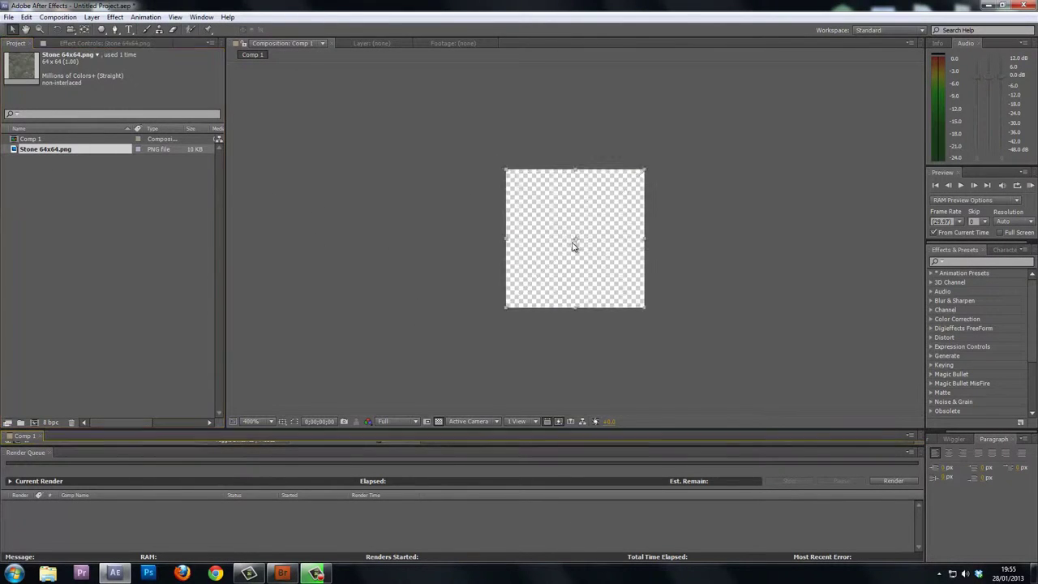
pyautogui.scroll(3, 596, 275)
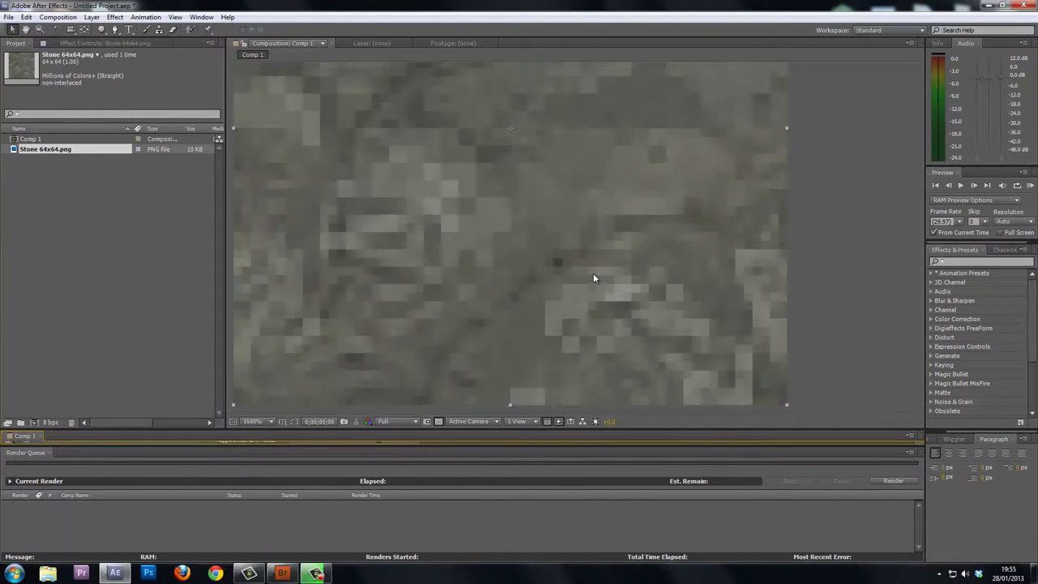
pyautogui.scroll(-2, 593, 272)
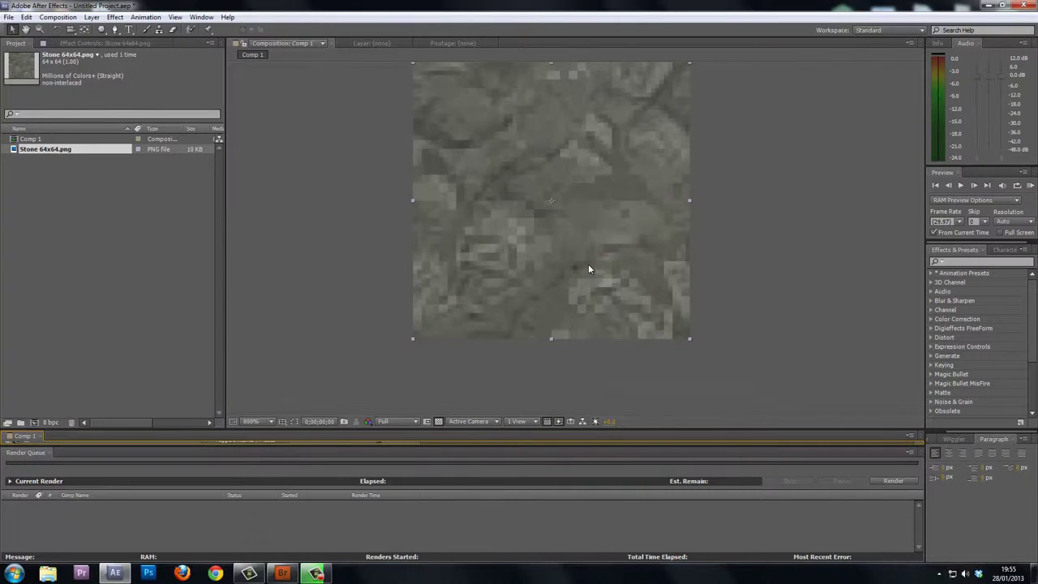
pyautogui.click(498, 442)
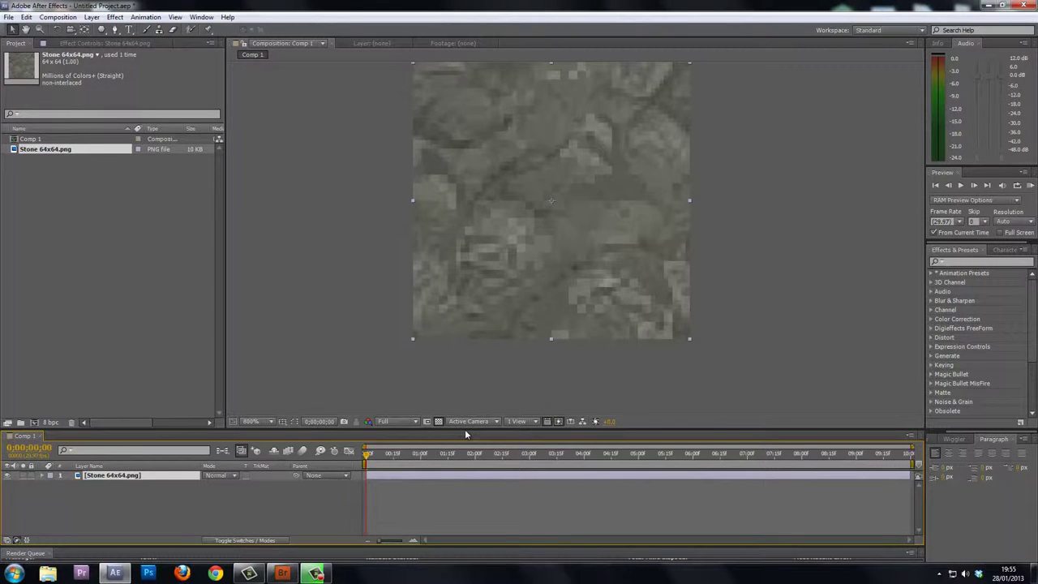
pyautogui.moveTo(465, 432); pyautogui.dragTo(464, 467)
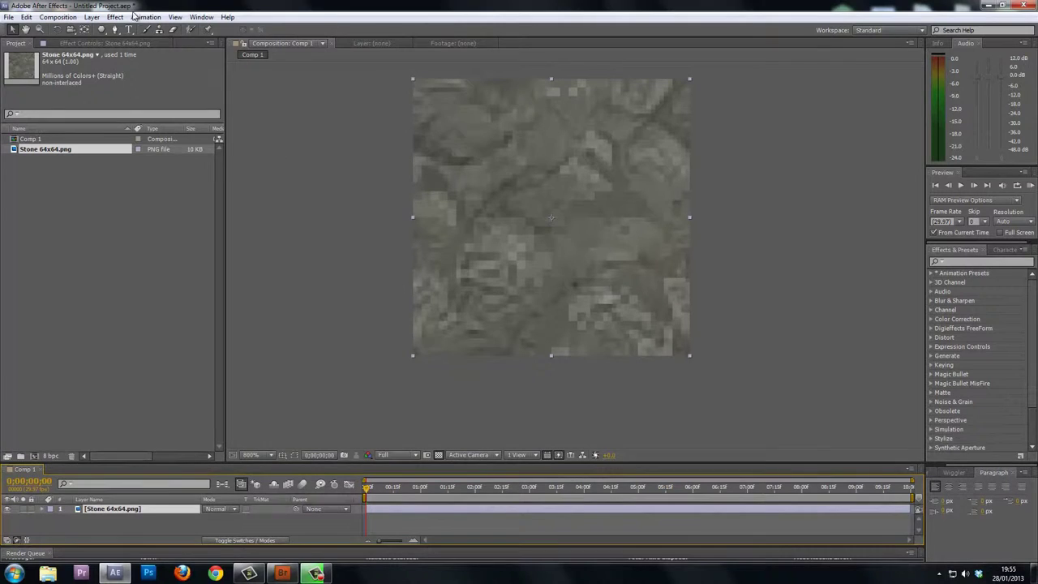
# Add a cyan solid layer of 64 x 64 px above the stone texture
pyautogui.click(91, 17)
pyautogui.moveTo(106, 31)
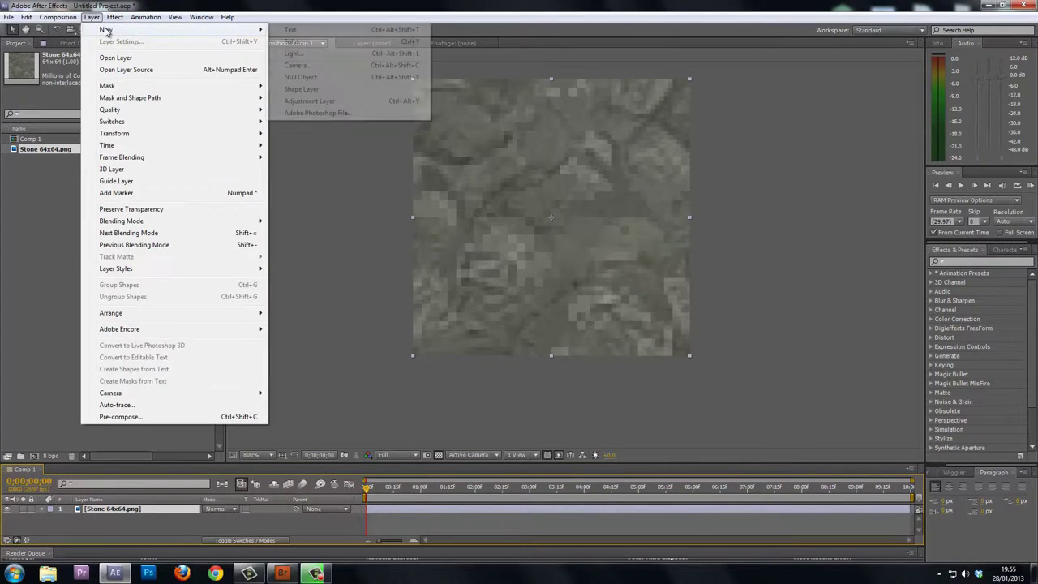
pyautogui.click(291, 41)
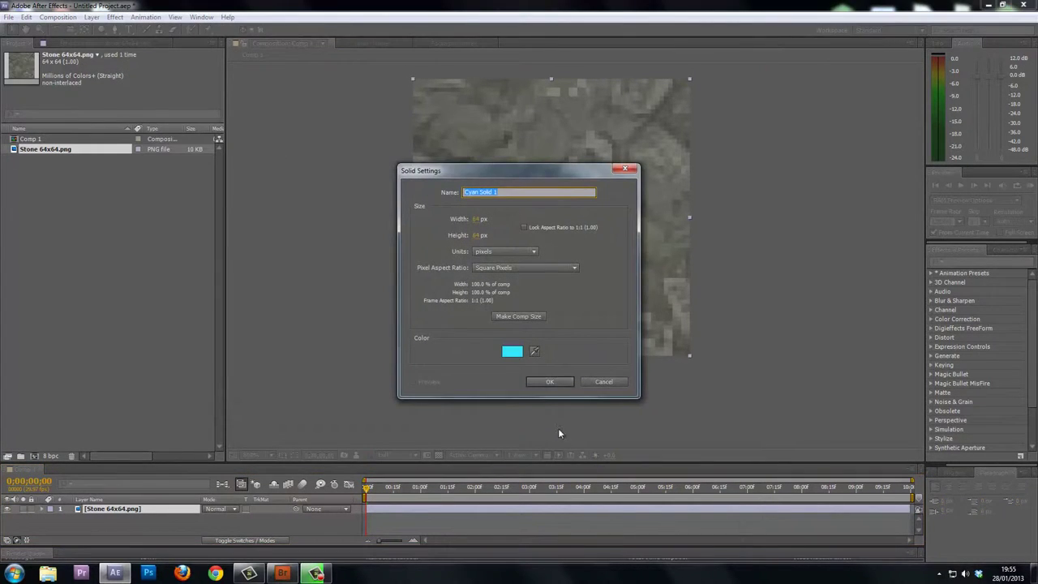
pyautogui.click(548, 382)
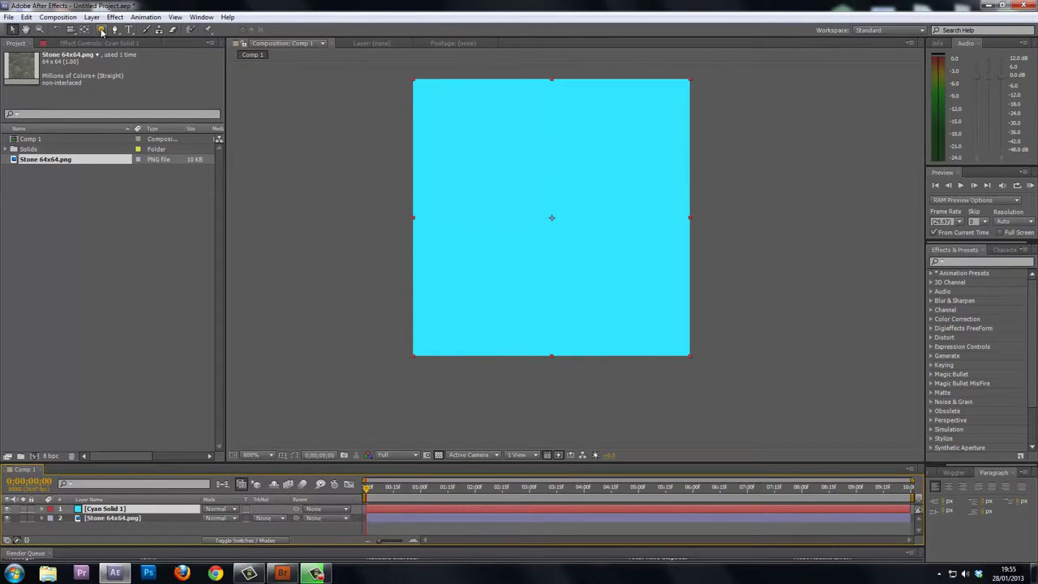
# Draw ten small polygon masks of varying sizes scattered across the cyan solid, and hide the mask outlines
pyautogui.click(101, 30)
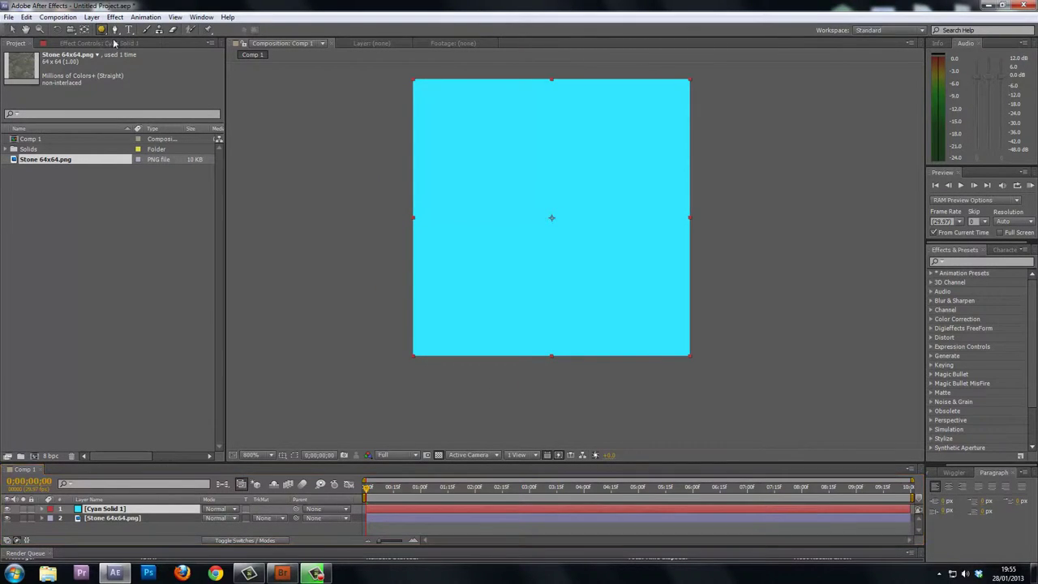
pyautogui.moveTo(463, 116); pyautogui.dragTo(470, 121)
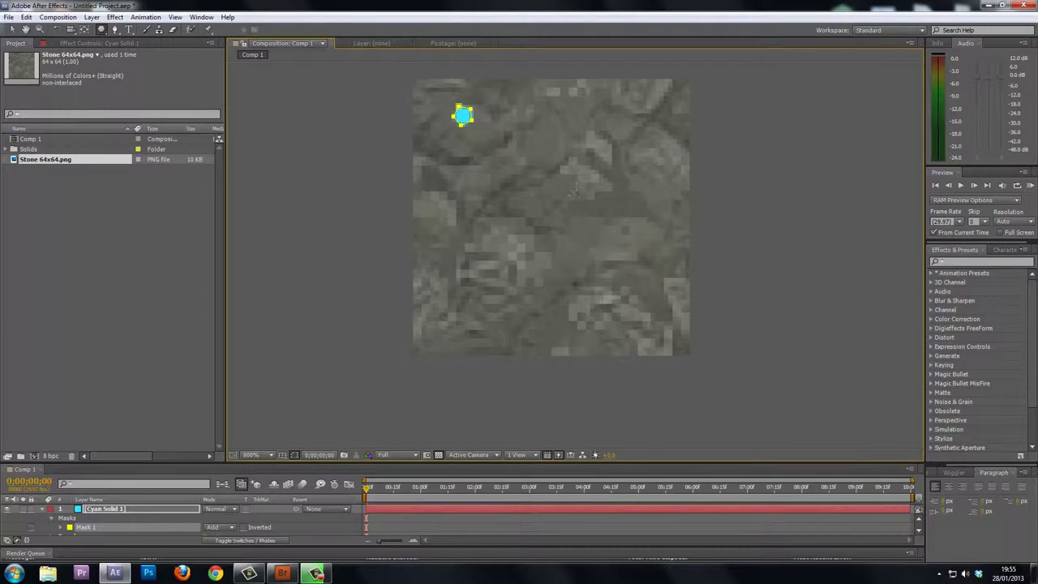
pyautogui.moveTo(590, 159); pyautogui.dragTo(598, 166)
pyautogui.moveTo(470, 225); pyautogui.dragTo(475, 230)
pyautogui.moveTo(631, 286); pyautogui.dragTo(639, 297)
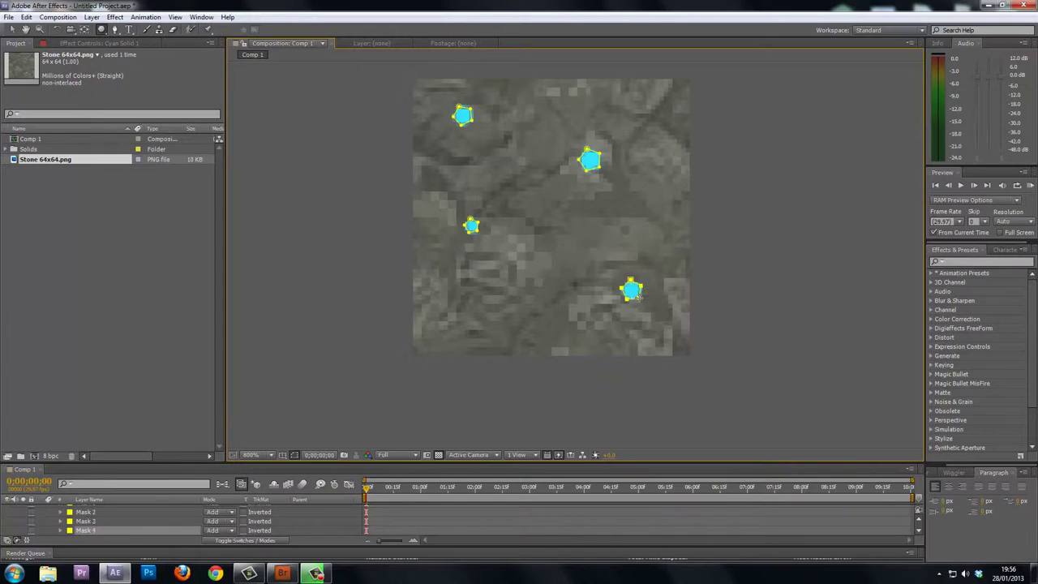
pyautogui.moveTo(472, 311); pyautogui.dragTo(487, 308)
pyautogui.moveTo(557, 247); pyautogui.dragTo(558, 243)
pyautogui.moveTo(653, 103); pyautogui.dragTo(655, 105)
pyautogui.moveTo(631, 213); pyautogui.dragTo(634, 217)
pyautogui.moveTo(495, 168); pyautogui.dragTo(500, 172)
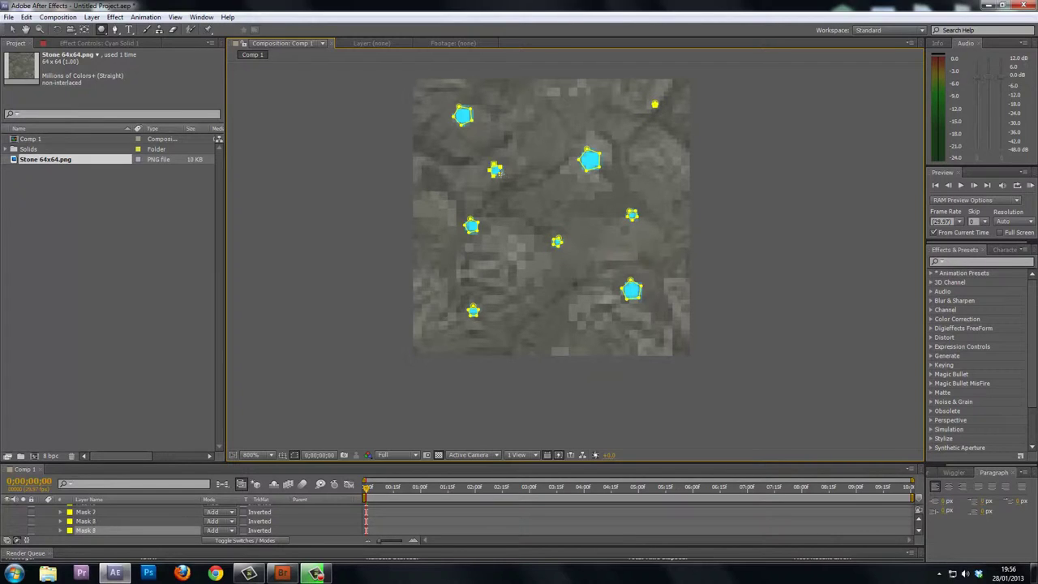
pyautogui.moveTo(551, 326); pyautogui.dragTo(555, 330)
pyautogui.click(295, 454)
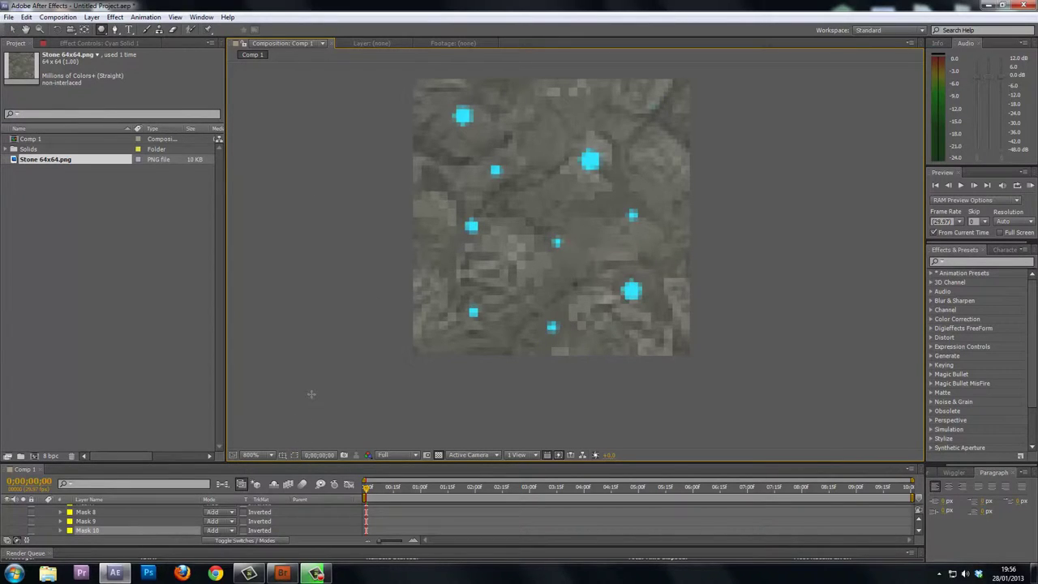
# Apply a Glow effect to the Cyan Solid 1 layer and set its Glow Radius to 3
pyautogui.scroll(-2, 383, 189)
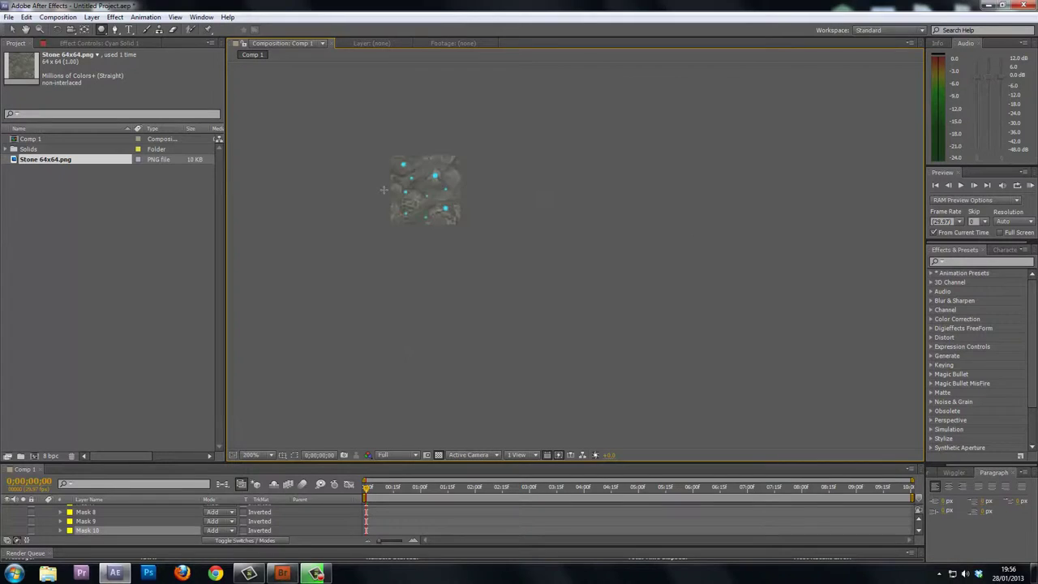
pyautogui.scroll(1, 381, 190)
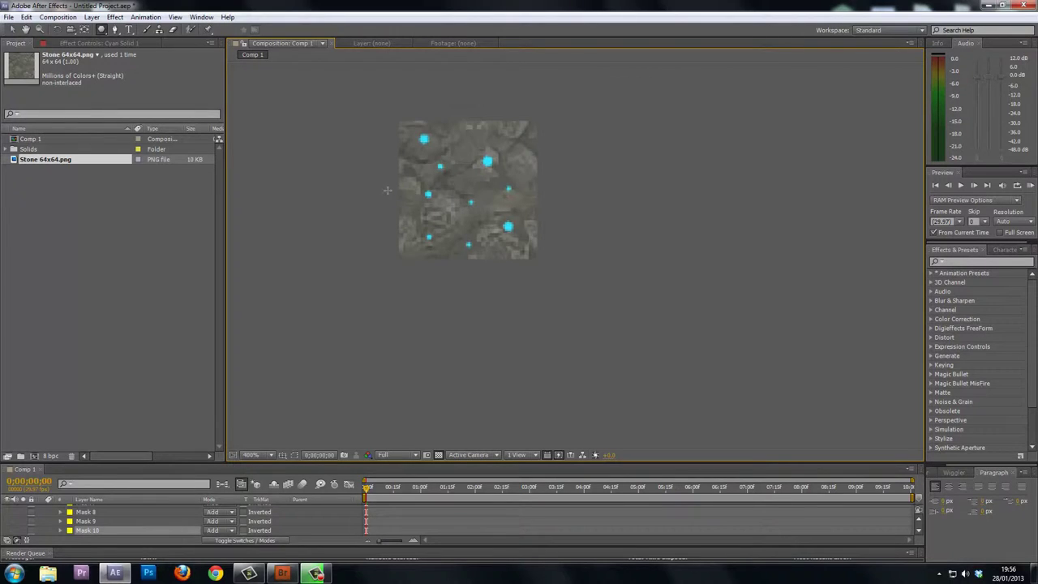
pyautogui.scroll(5, 117, 503)
pyautogui.click(103, 508)
pyautogui.press('Return')
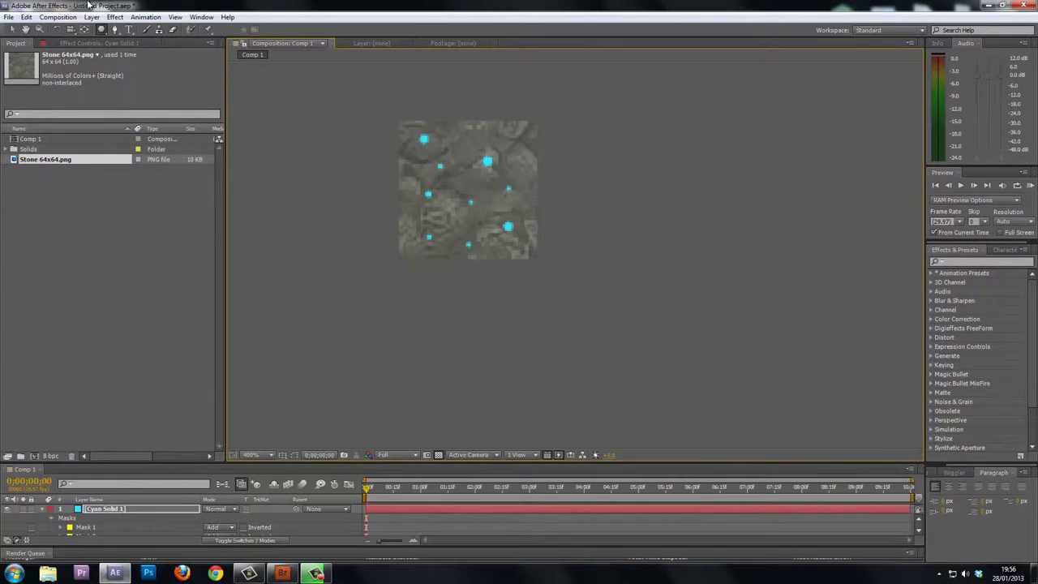
pyautogui.click(114, 17)
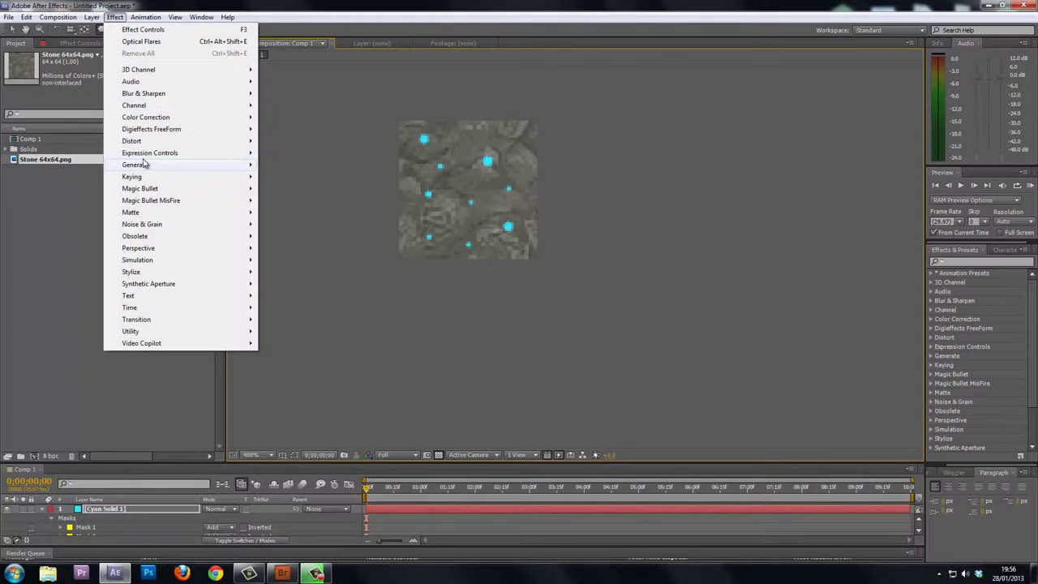
pyautogui.moveTo(209, 277)
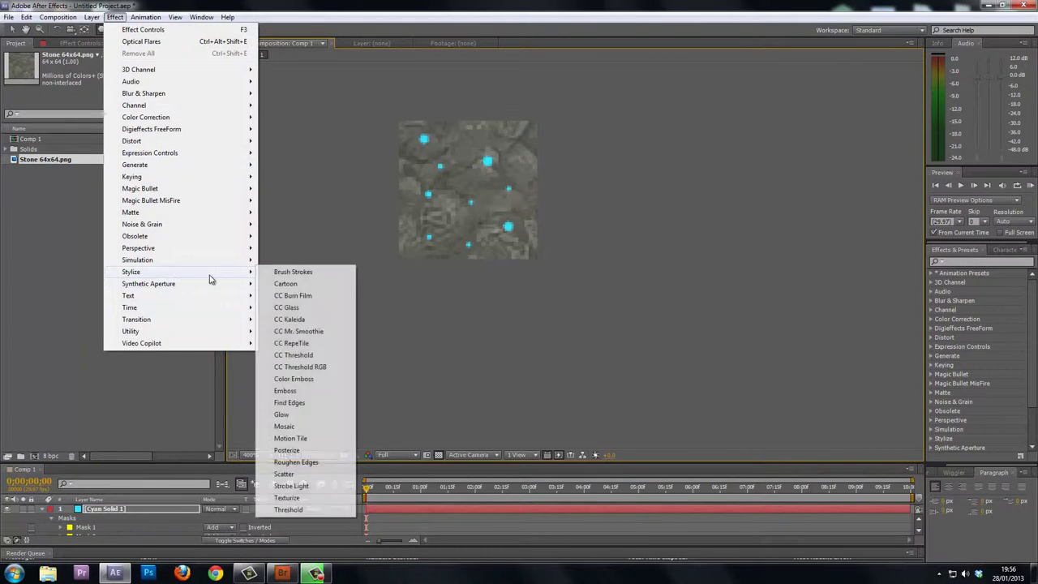
pyautogui.click(281, 415)
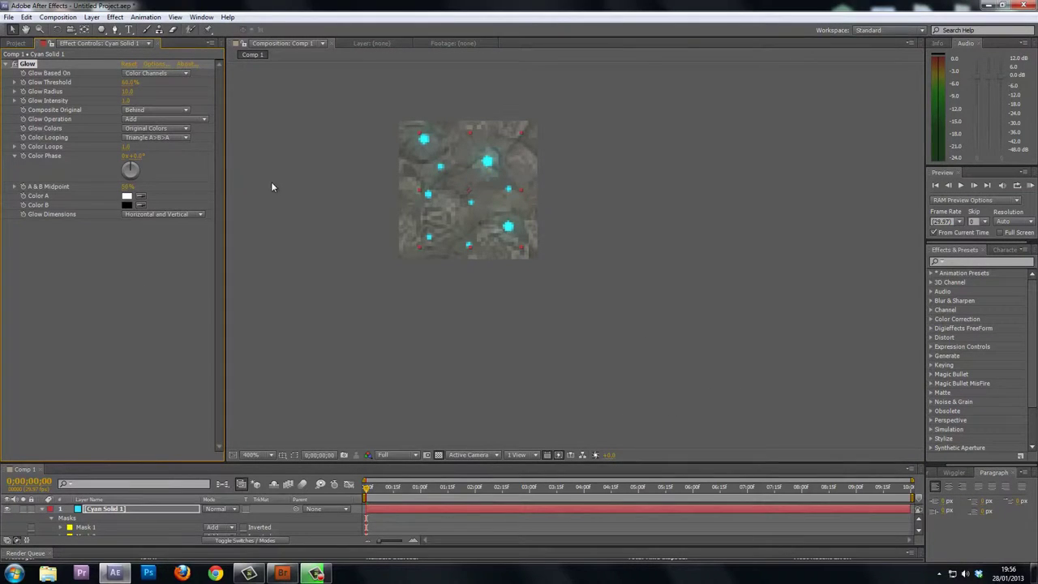
pyautogui.click(128, 92)
pyautogui.write('3')
pyautogui.click(133, 261)
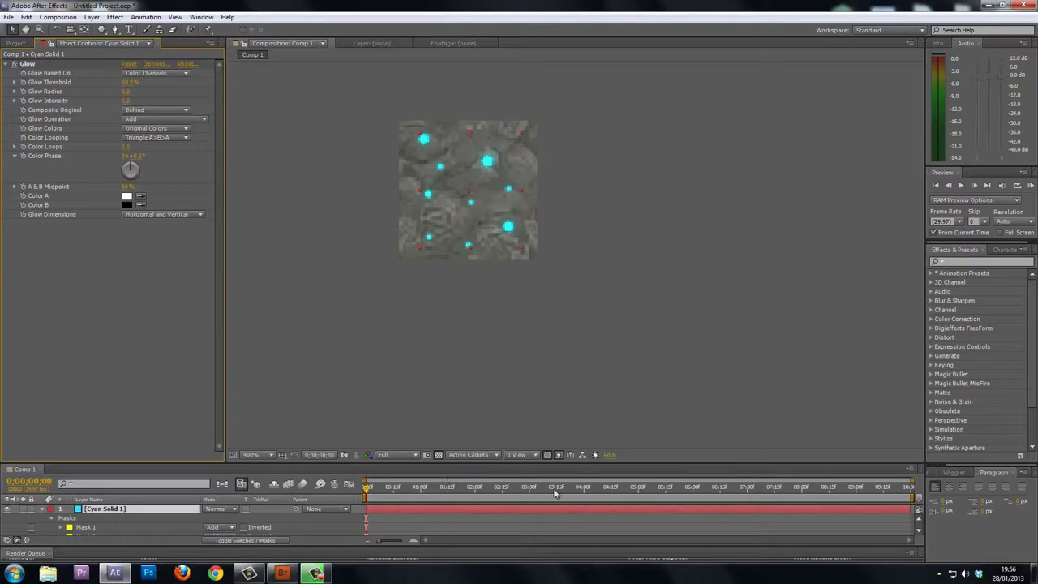
# Keyframe the Glow Radius at the start, at 5 seconds and on the last frame, and preview the glow animation
pyautogui.click(638, 489)
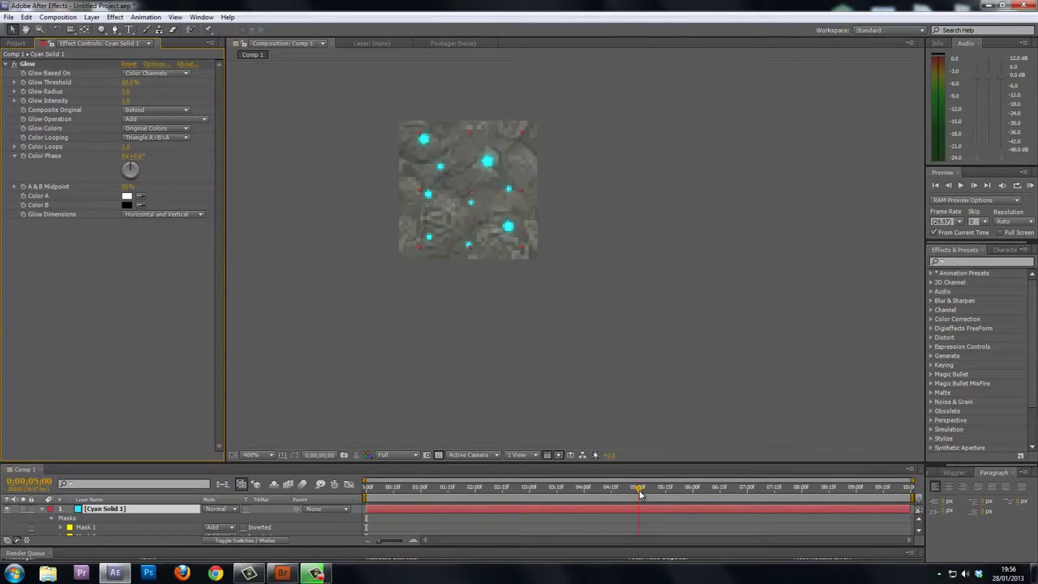
pyautogui.click(128, 92)
pyautogui.moveTo(378, 488); pyautogui.dragTo(368, 488)
pyautogui.click(23, 91)
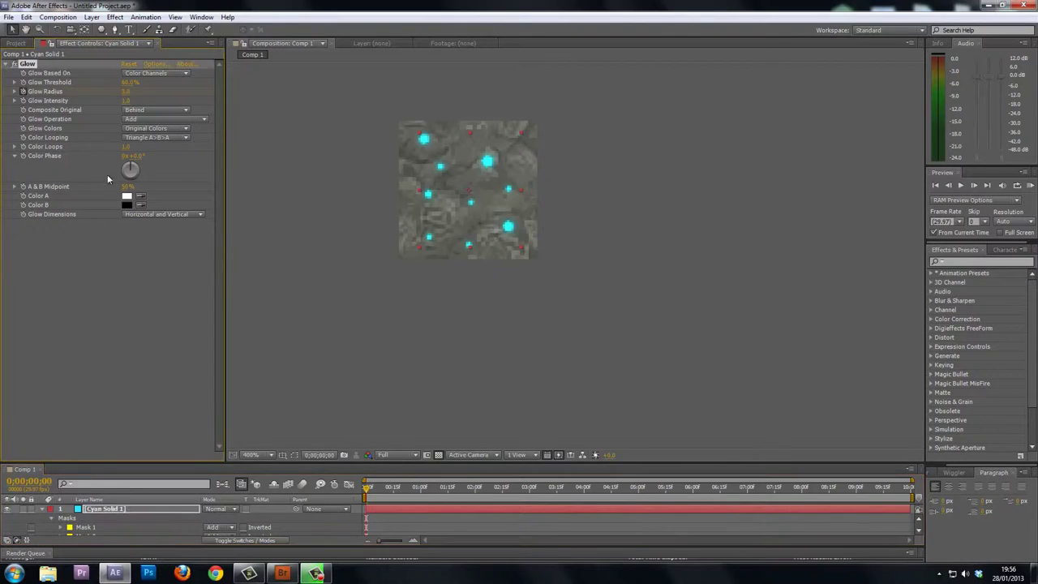
pyautogui.click(638, 487)
pyautogui.click(127, 92)
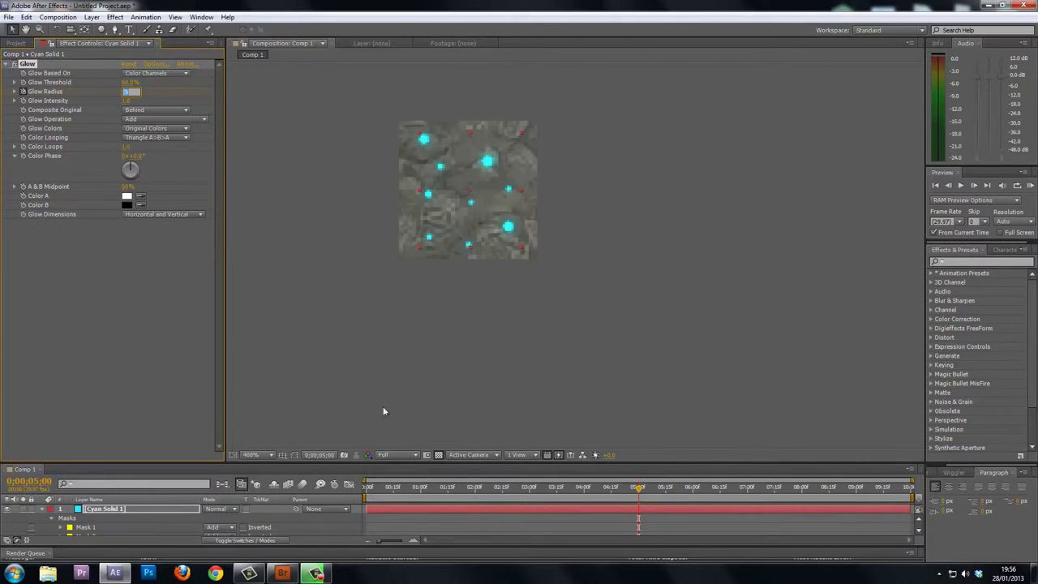
pyautogui.click(909, 487)
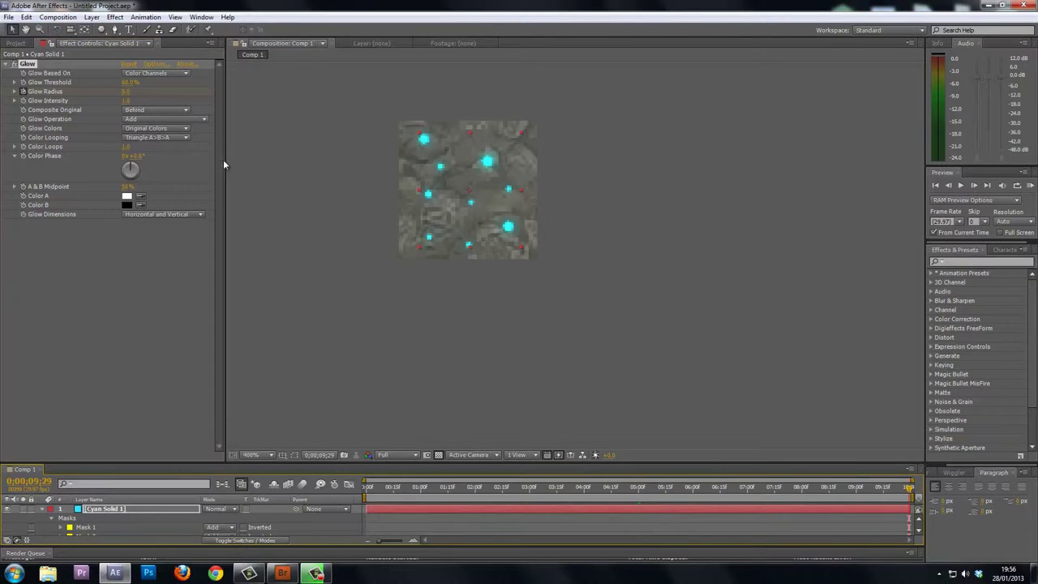
pyautogui.click(127, 92)
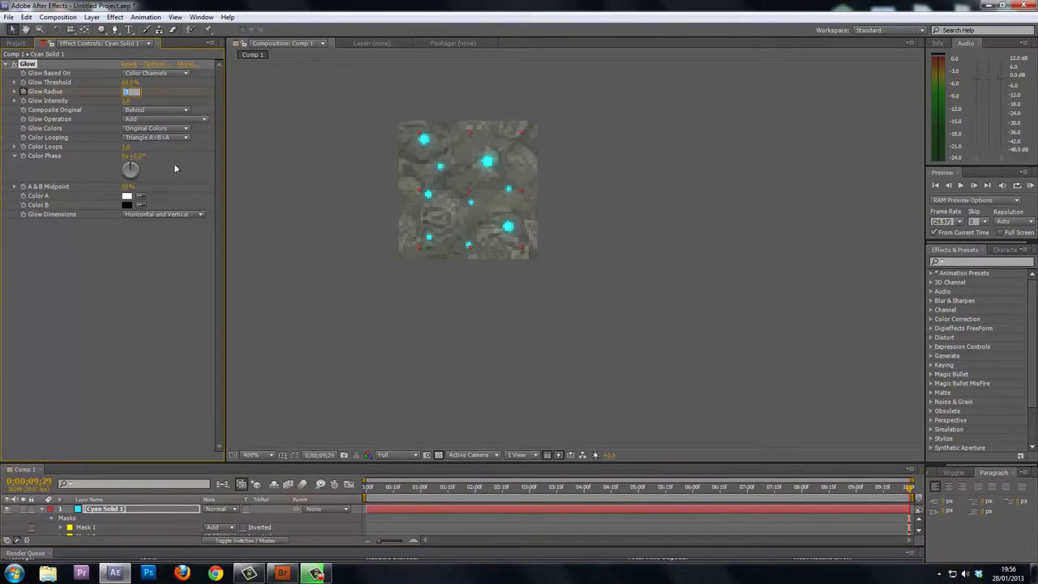
pyautogui.moveTo(386, 489); pyautogui.dragTo(886, 488)
pyautogui.press('Home')
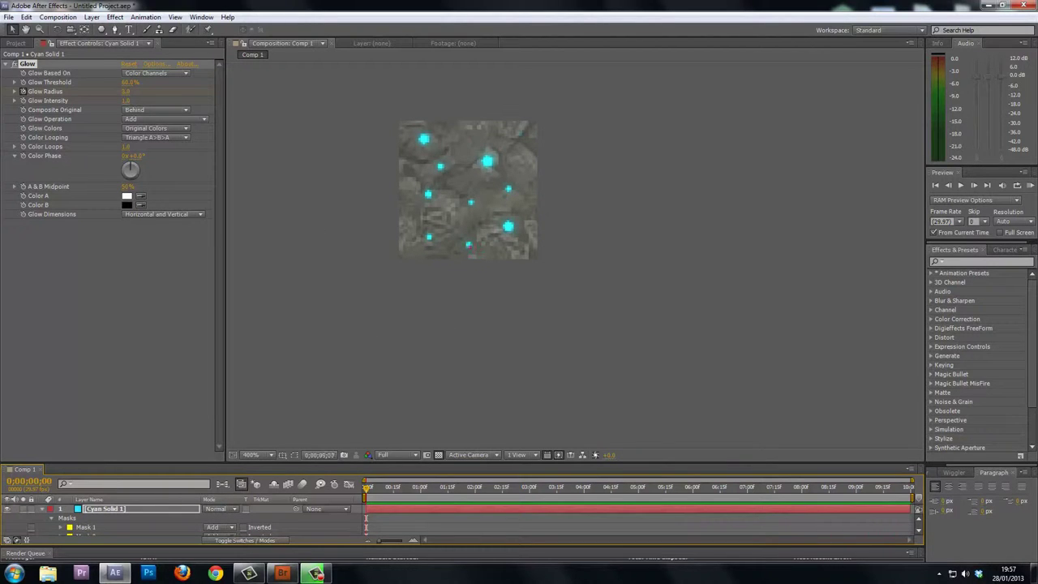
# Add a new cyan solid named OF, matching the composition size, above the glowing spots
pyautogui.click(114, 16)
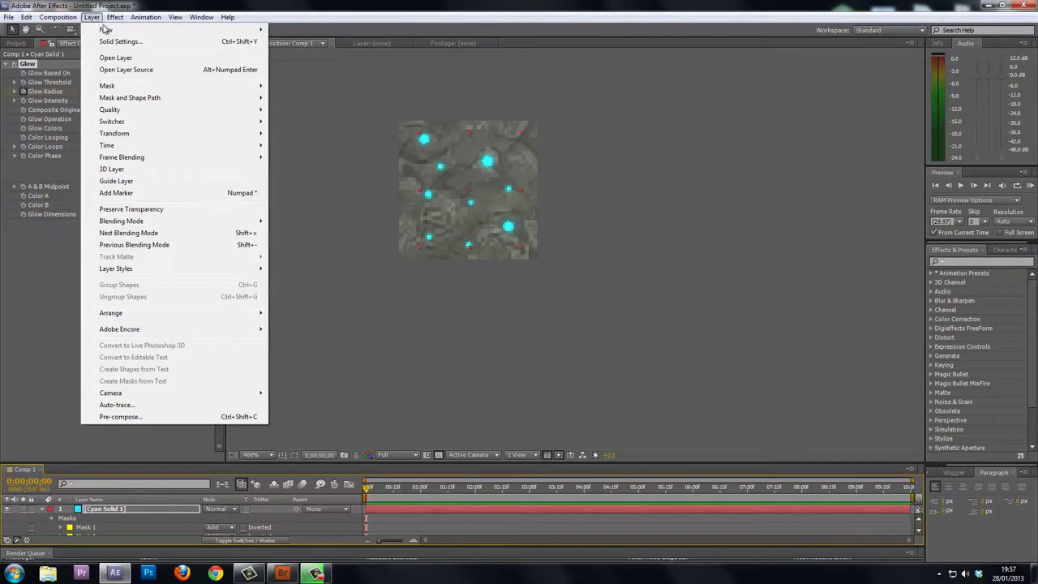
pyautogui.moveTo(124, 31)
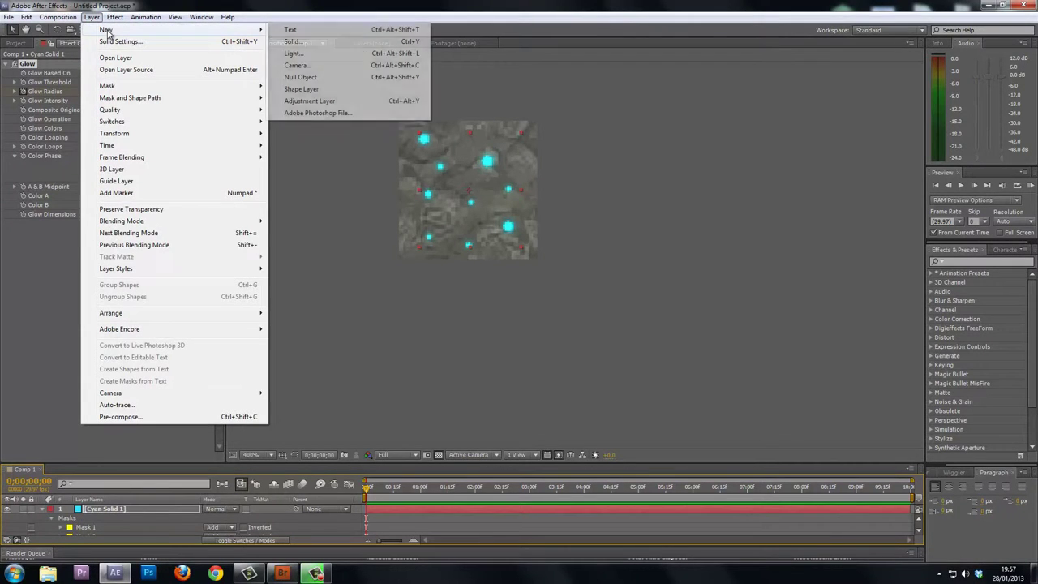
pyautogui.click(337, 46)
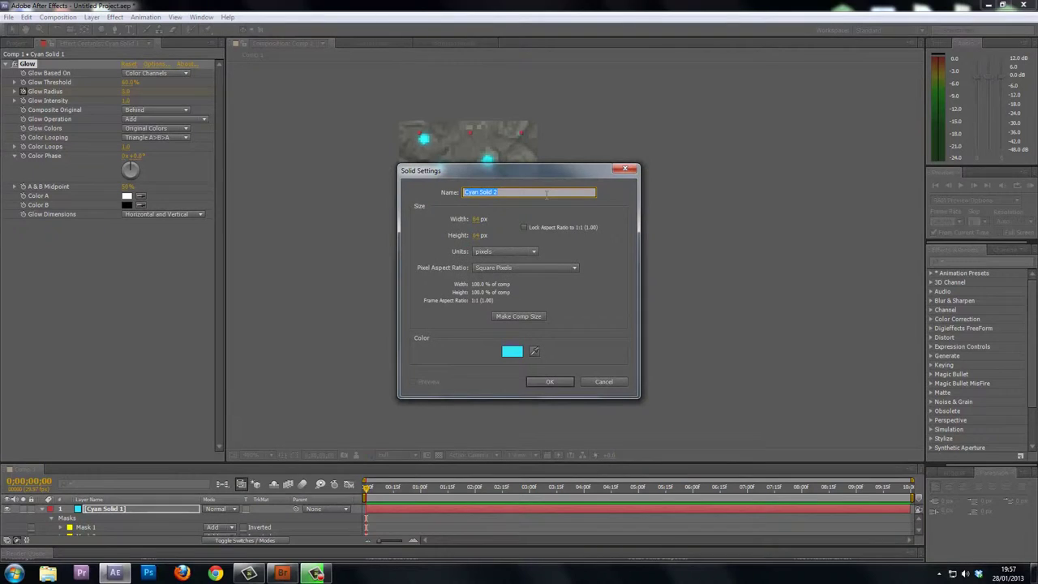
pyautogui.write('OF')
pyautogui.click(544, 381)
# Apply the Video Copilot Optical Flares effect to the OF layer and open the effect's options
pyautogui.click(114, 17)
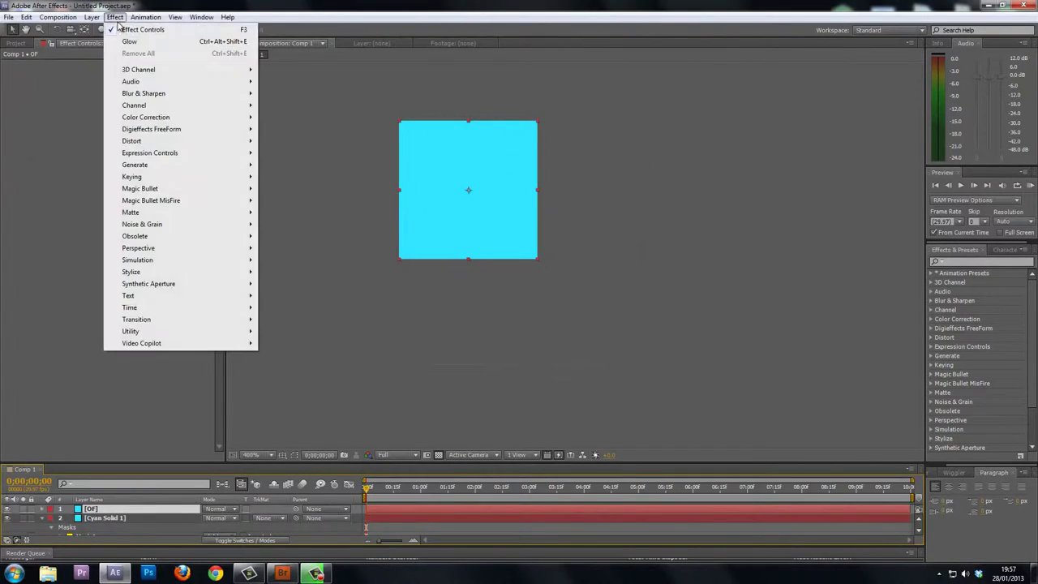
pyautogui.moveTo(159, 165)
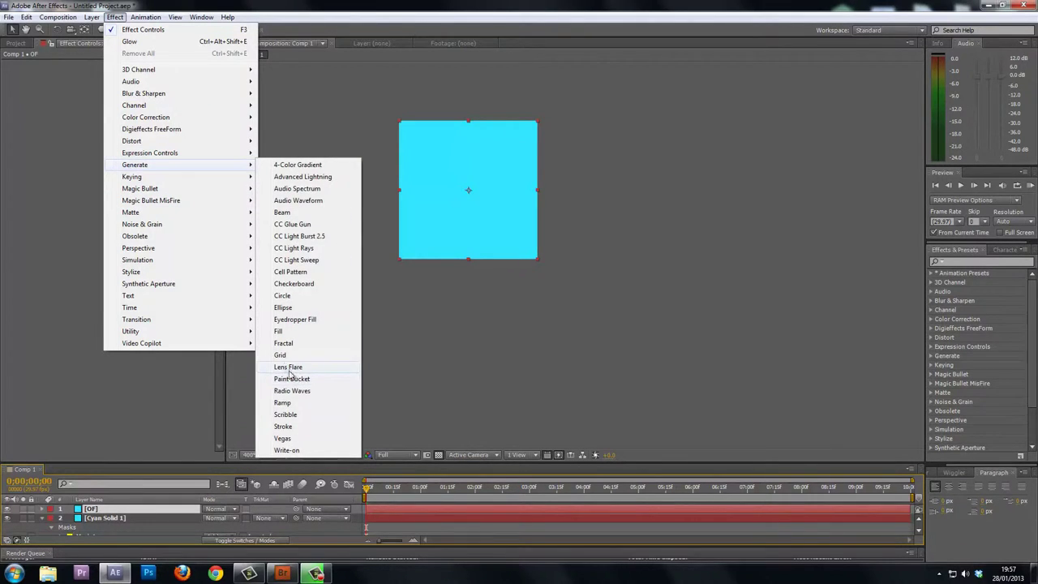
pyautogui.moveTo(231, 342)
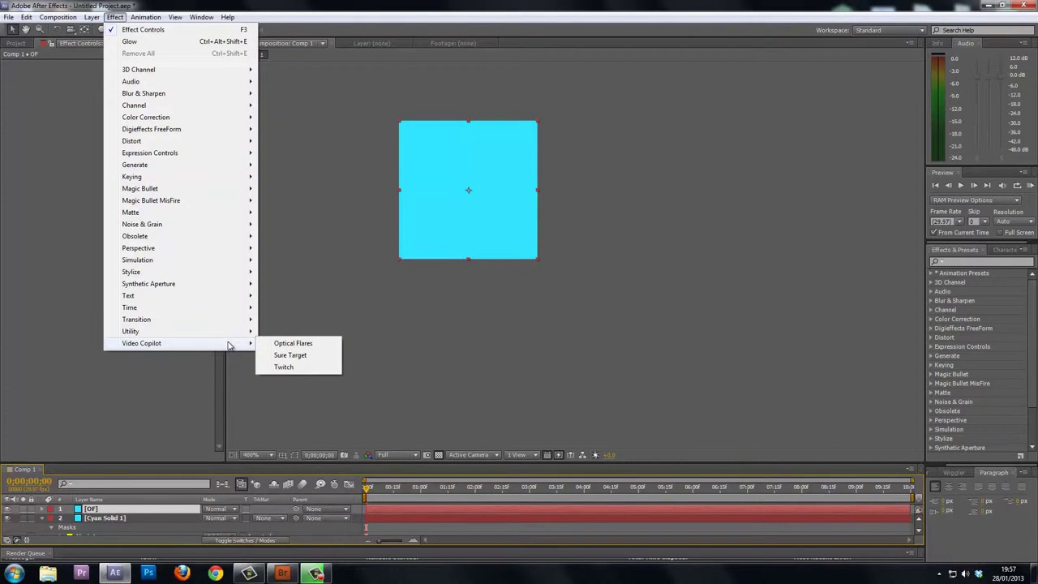
pyautogui.click(282, 343)
pyautogui.click(155, 64)
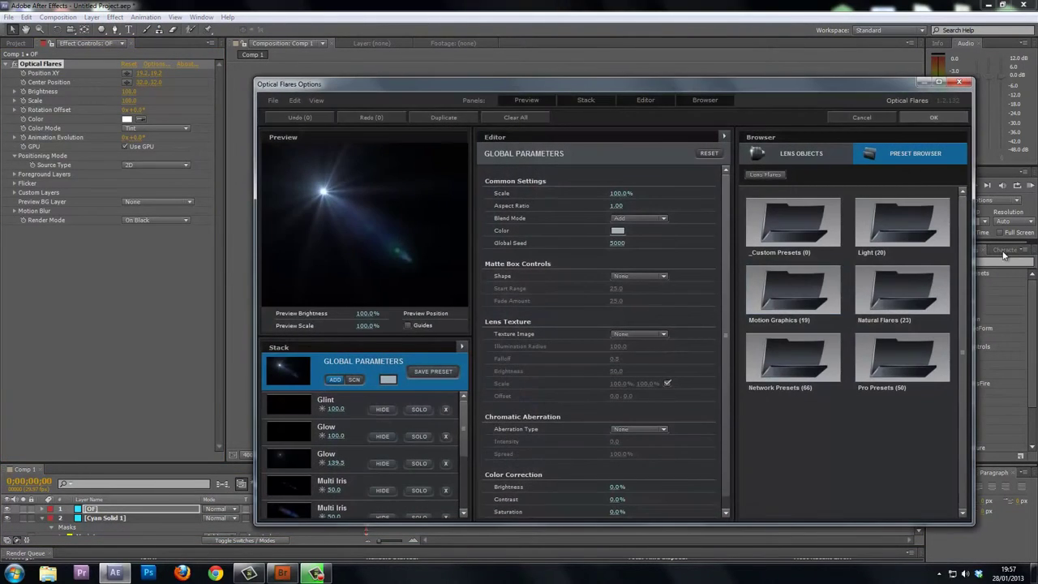
# Load the Mylenium Sports on TV preset from Natural Flares and set the flare's global color to teal 095F5C
pyautogui.click(881, 288)
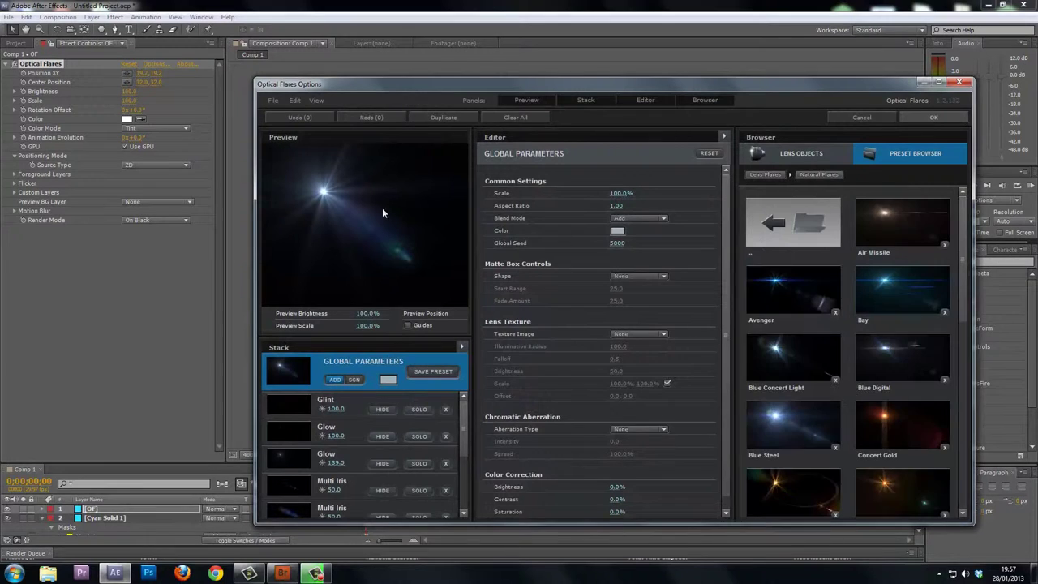
pyautogui.moveTo(963, 296); pyautogui.dragTo(964, 469)
pyautogui.click(792, 376)
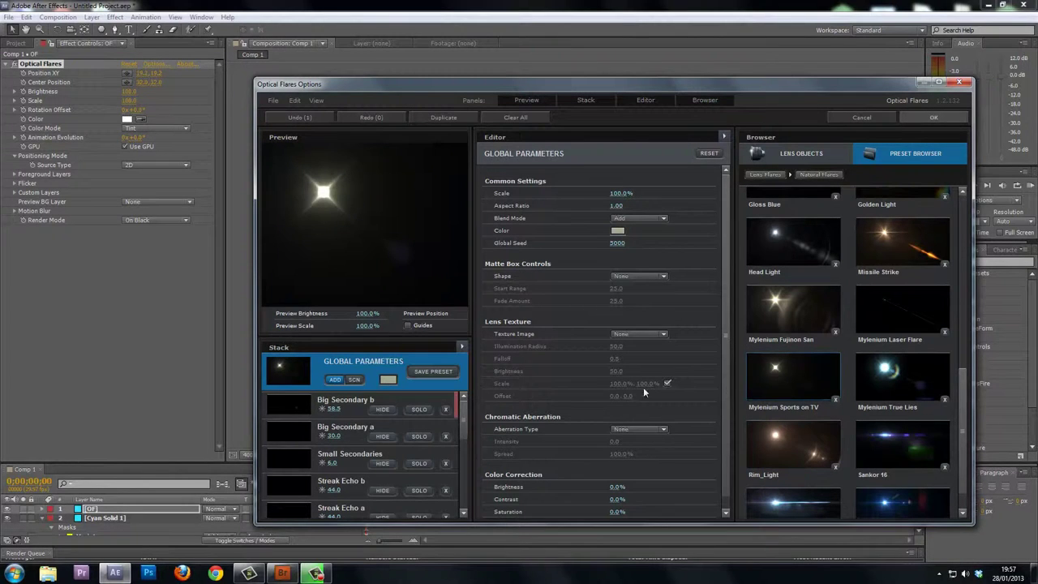
pyautogui.click(388, 380)
pyautogui.moveTo(436, 396); pyautogui.dragTo(411, 402)
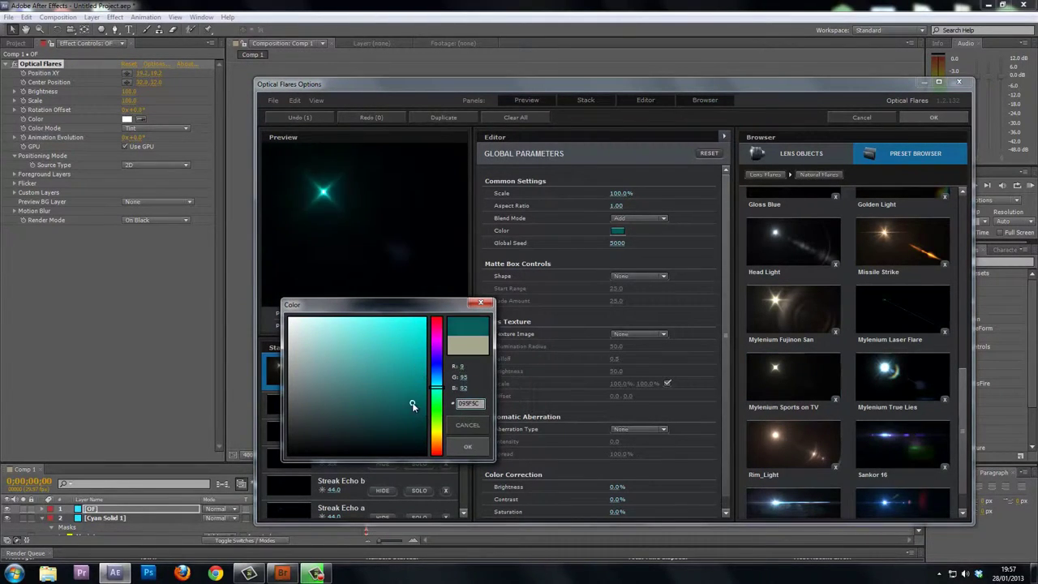
pyautogui.click(467, 446)
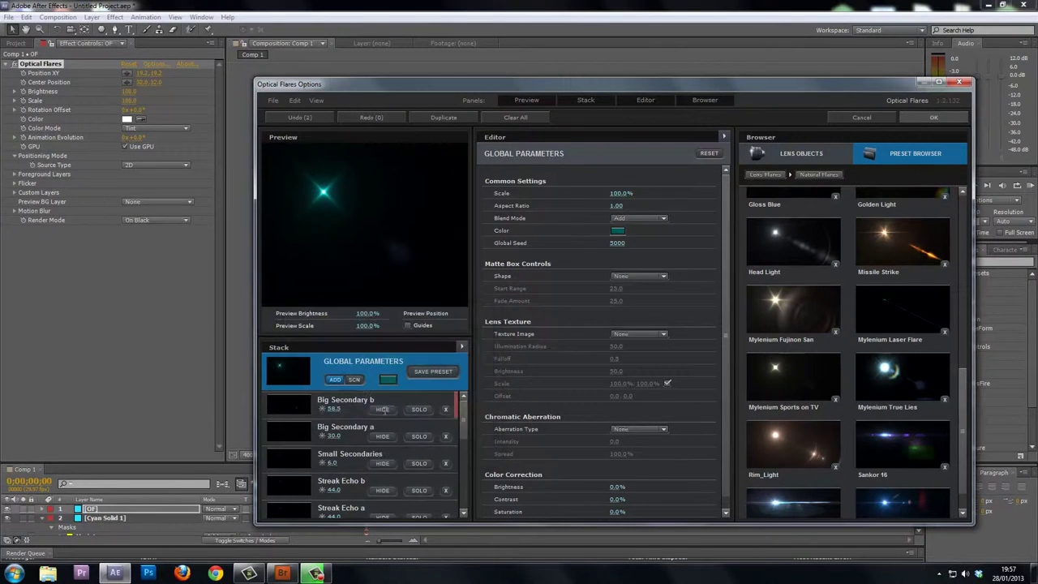
# Try hiding the Streak Echo b and Shimmer elements to find which ones form the faint secondary spot
pyautogui.click(341, 436)
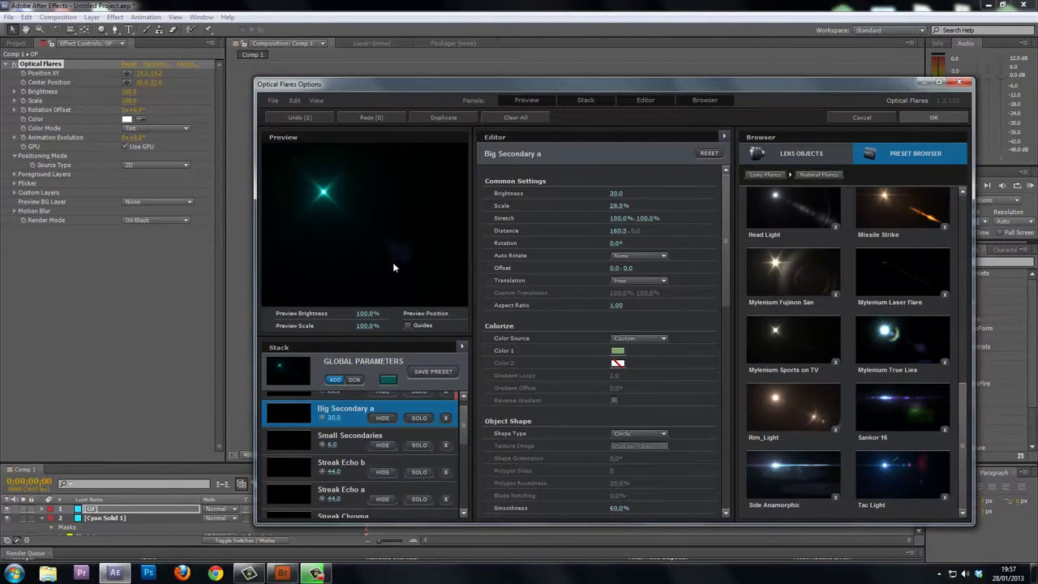
pyautogui.click(382, 472)
pyautogui.click(382, 472)
pyautogui.scroll(-1, 379, 477)
pyautogui.scroll(-3, 378, 477)
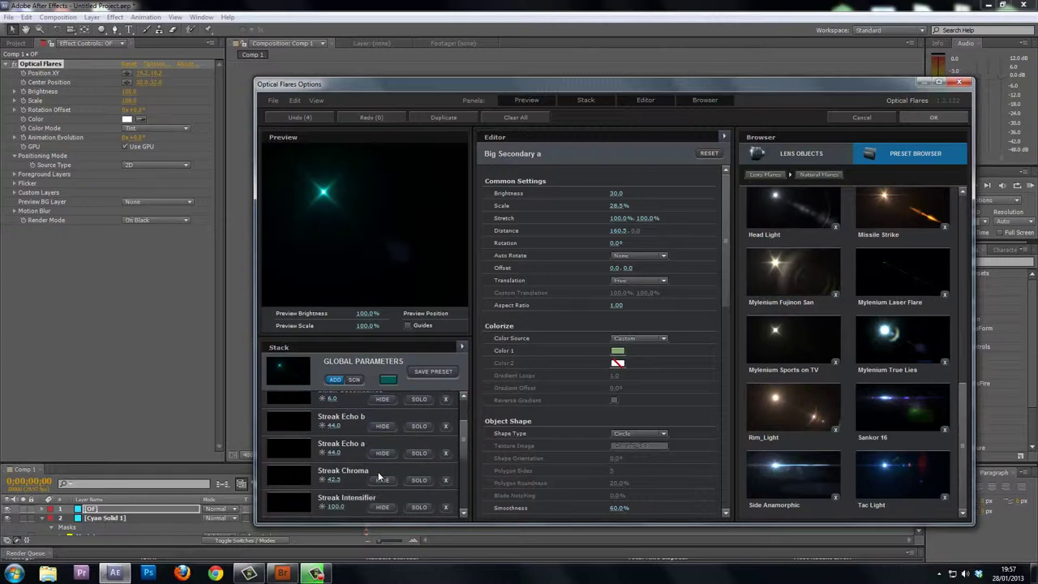
pyautogui.click(382, 505)
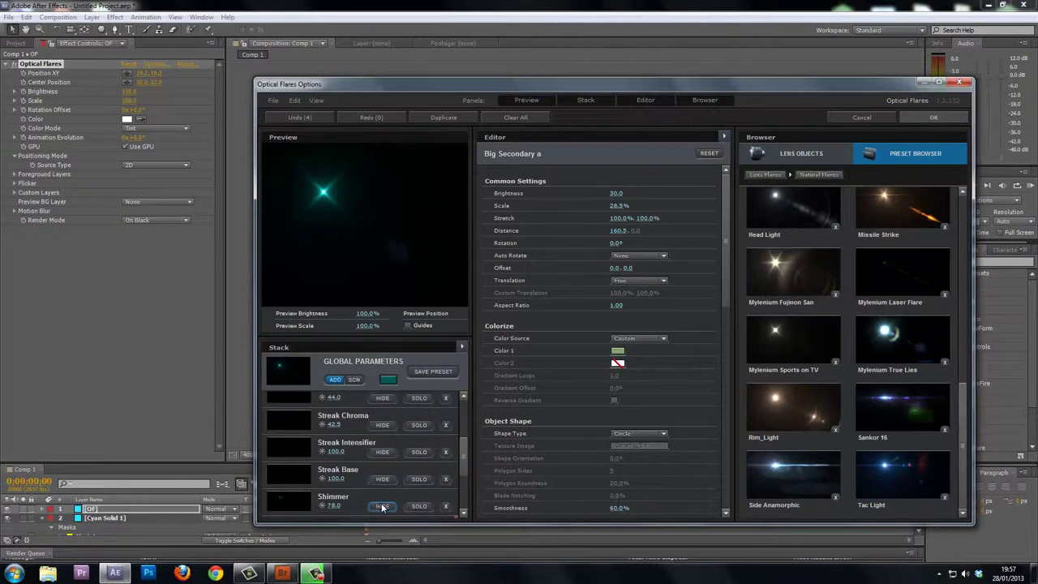
pyautogui.click(382, 506)
pyautogui.click(382, 506)
pyautogui.click(382, 506)
pyautogui.scroll(3, 356, 470)
pyautogui.scroll(2, 353, 467)
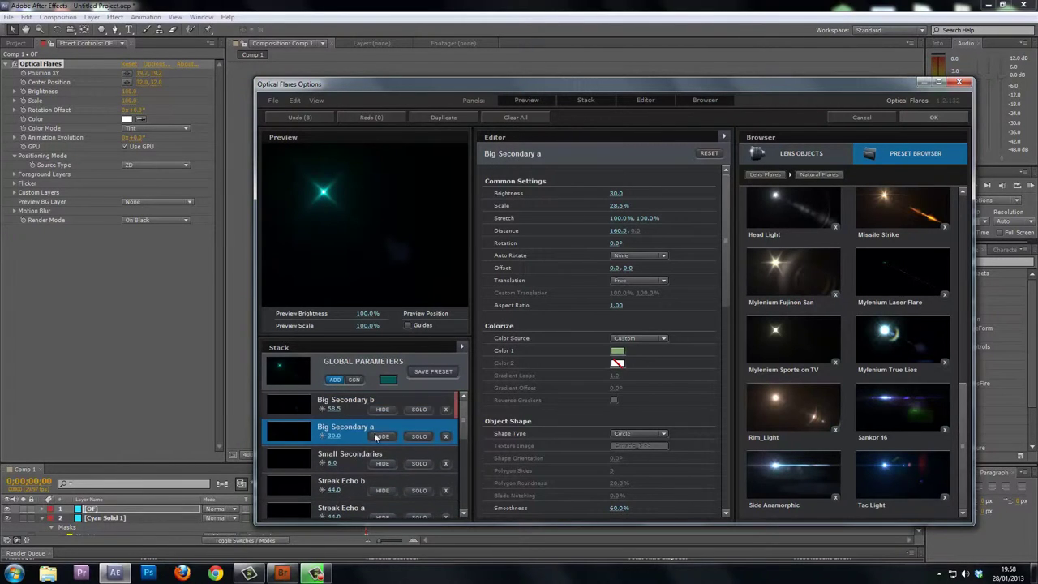
# Hide the flare's Big Secondary b, Big Secondary a and Light Halo elements and accept the flare settings
pyautogui.click(382, 437)
pyautogui.click(382, 436)
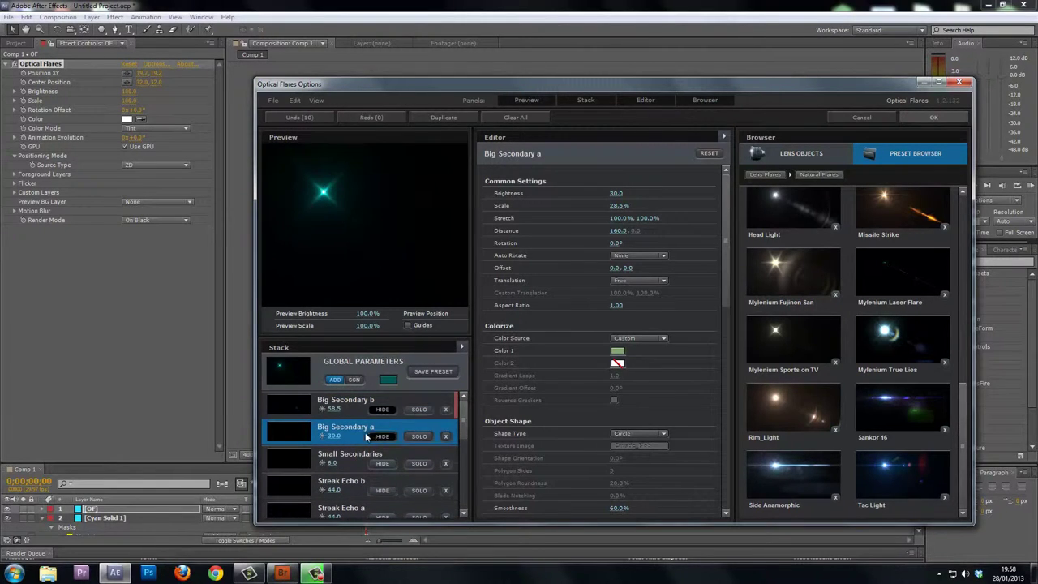
pyautogui.scroll(-5, 343, 460)
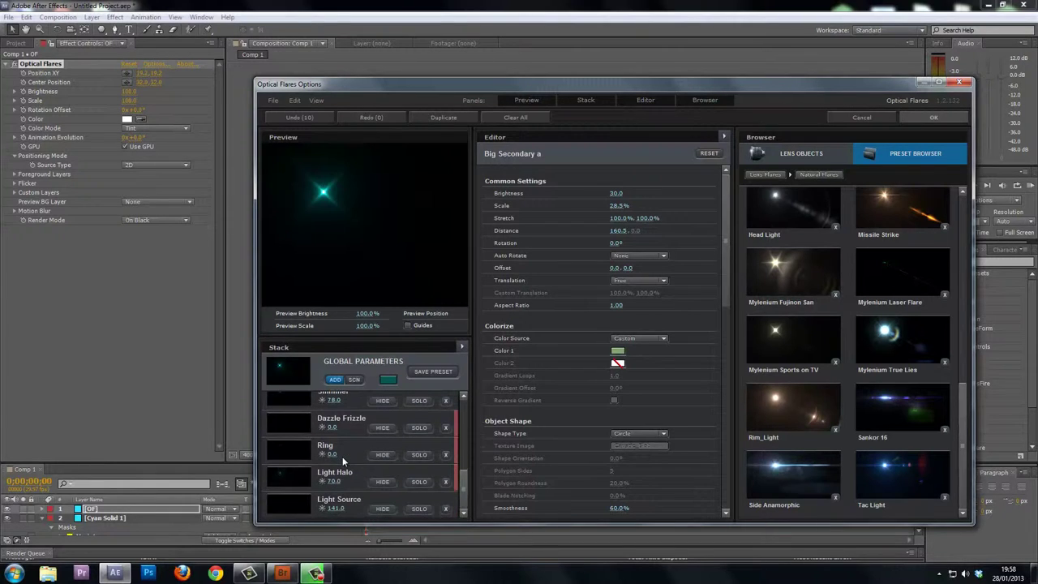
pyautogui.click(382, 481)
pyautogui.click(933, 117)
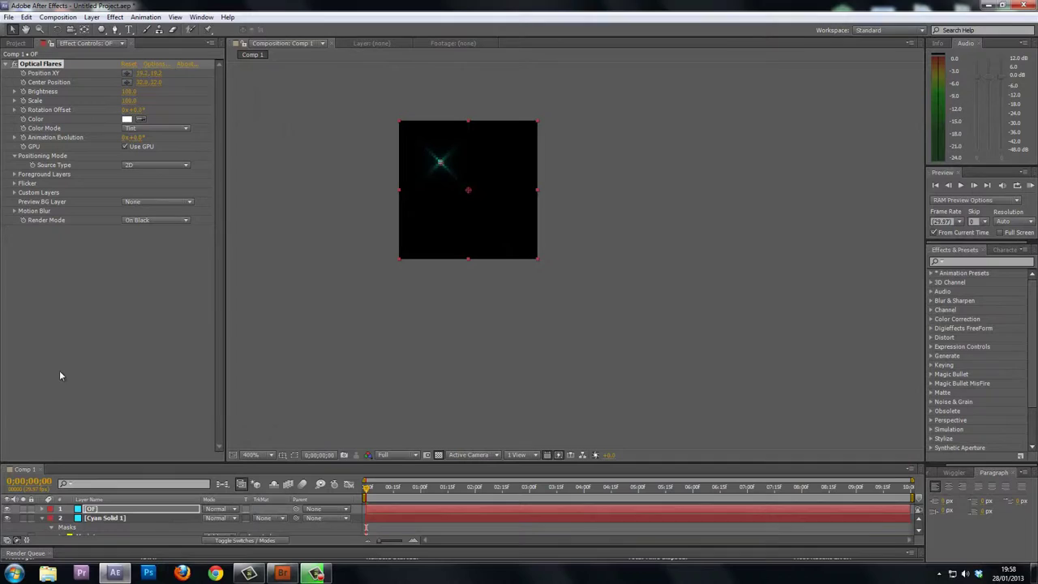
# Set the OF layer's blending mode to Screen and keyframe the flare's Brightness at 0 on the first frame
pyautogui.click(219, 508)
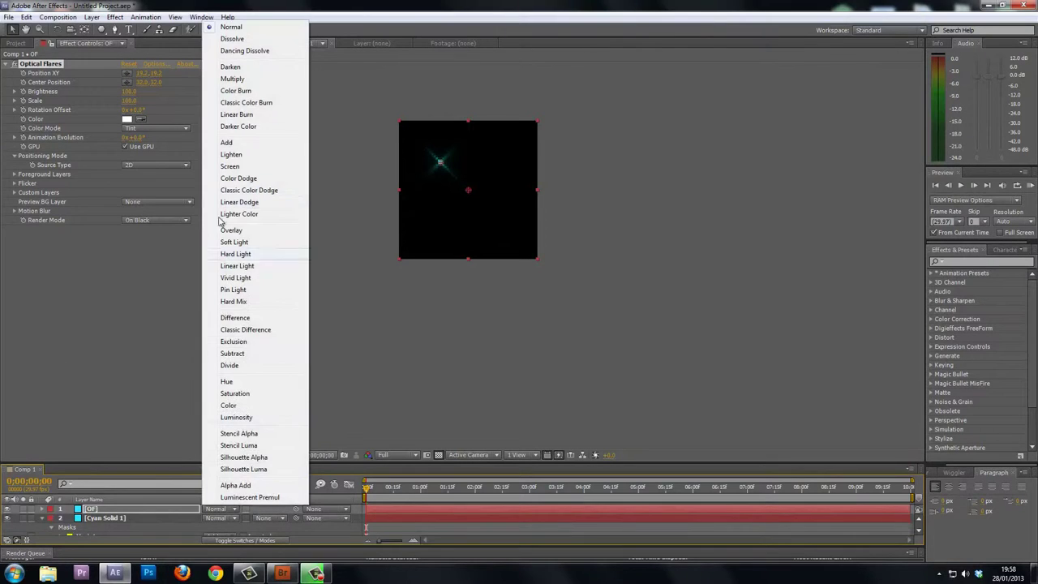
pyautogui.click(231, 167)
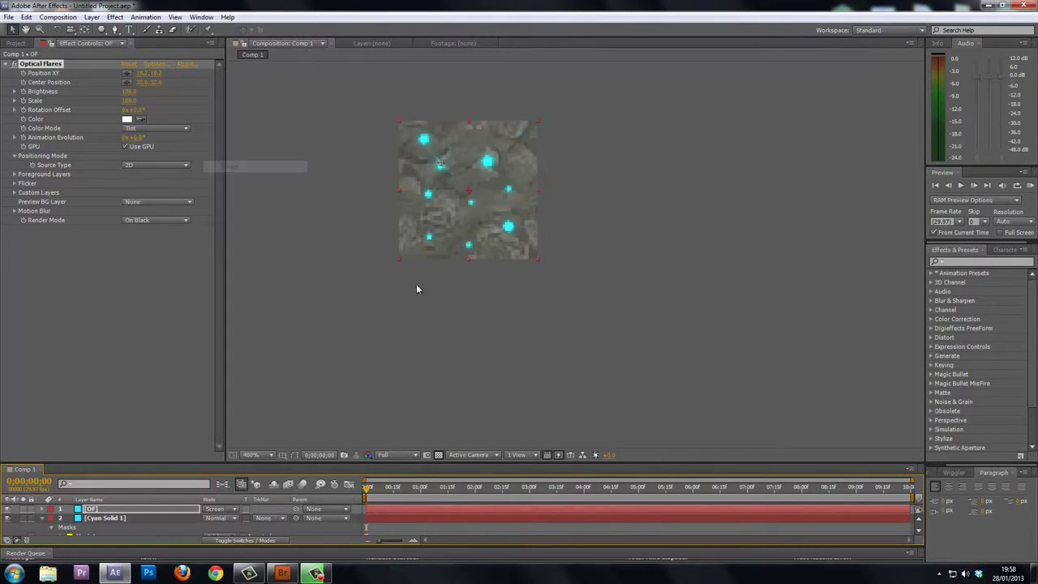
pyautogui.click(128, 91)
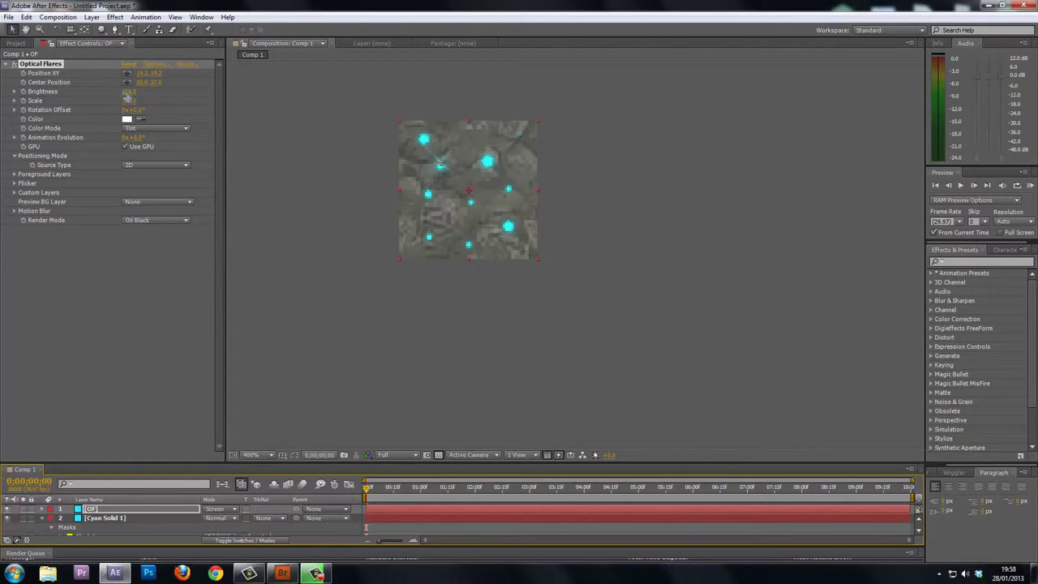
pyautogui.write('0')
pyautogui.press('Return')
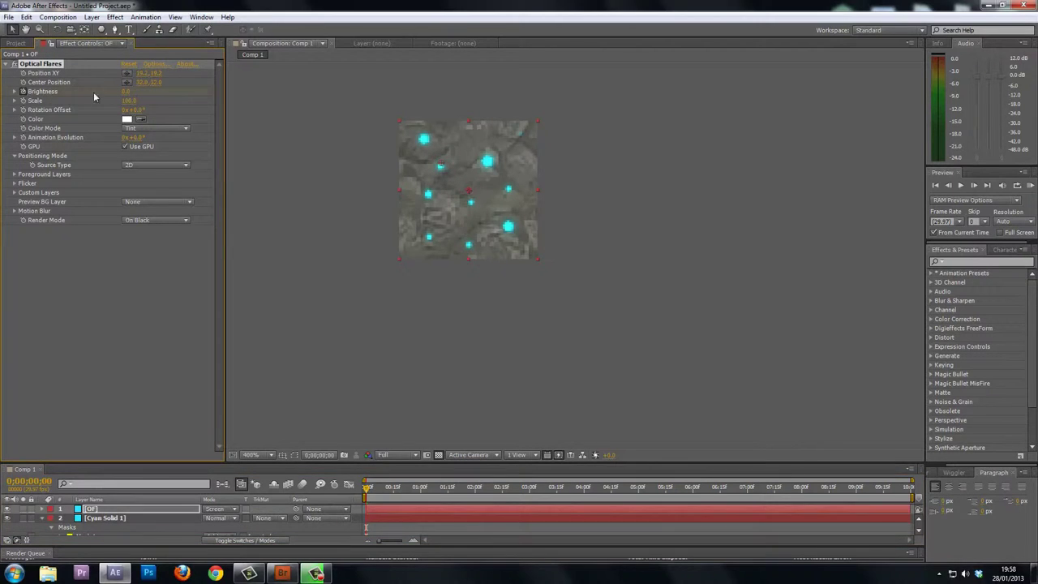
# Keyframe the flare's Brightness at 80 on frame 3 and back to 0 on frame 6
pyautogui.press('pagedown')
pyautogui.press('pagedown')
pyautogui.click(128, 91)
pyautogui.write('40')
pyautogui.press('Return')
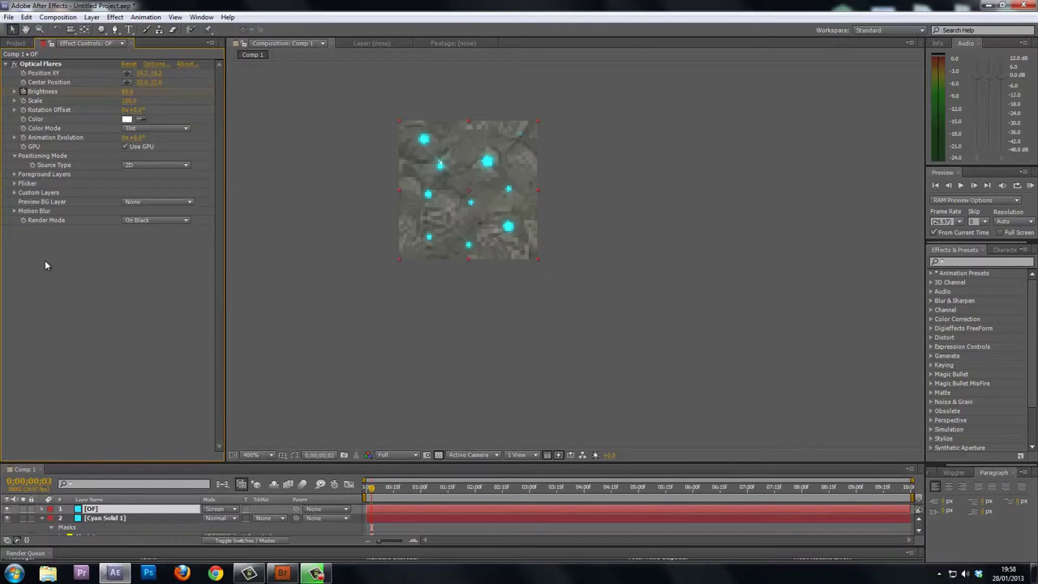
pyautogui.press('pagedown')
pyautogui.press('pagedown')
pyautogui.press('pagedown')
pyautogui.click(128, 90)
pyautogui.write('0')
pyautogui.moveTo(377, 487); pyautogui.dragTo(367, 487)
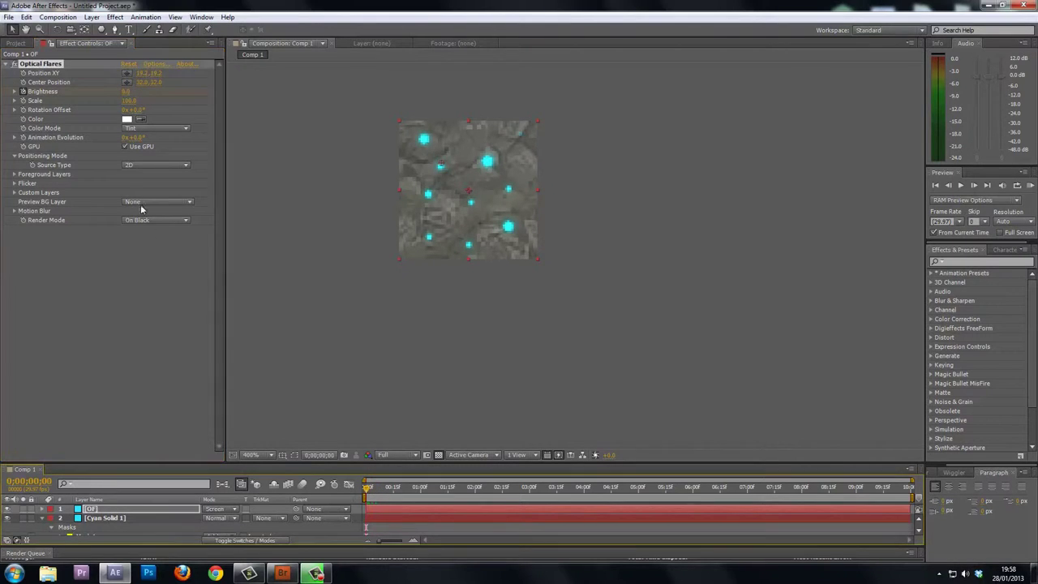
# Keyframe the flare's Rotation Offset from 0 on the first frame to two full revolutions on frame 6
pyautogui.click(23, 110)
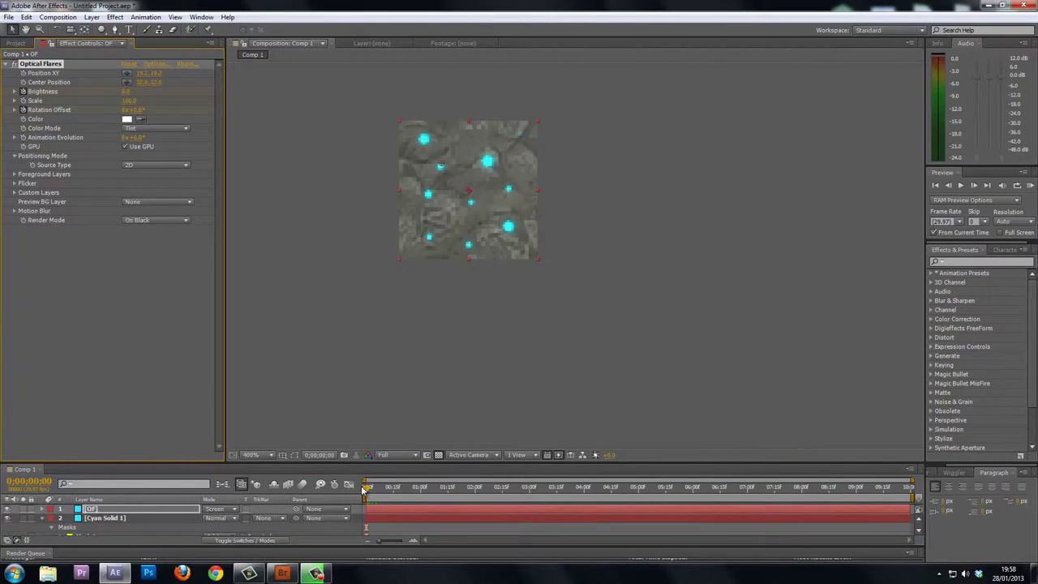
pyautogui.press('pagedown')
pyautogui.press('pagedown')
pyautogui.press('pagedown')
pyautogui.press('pagedown')
pyautogui.press('pagedown')
pyautogui.press('pagedown')
pyautogui.click(127, 109)
pyautogui.click(127, 315)
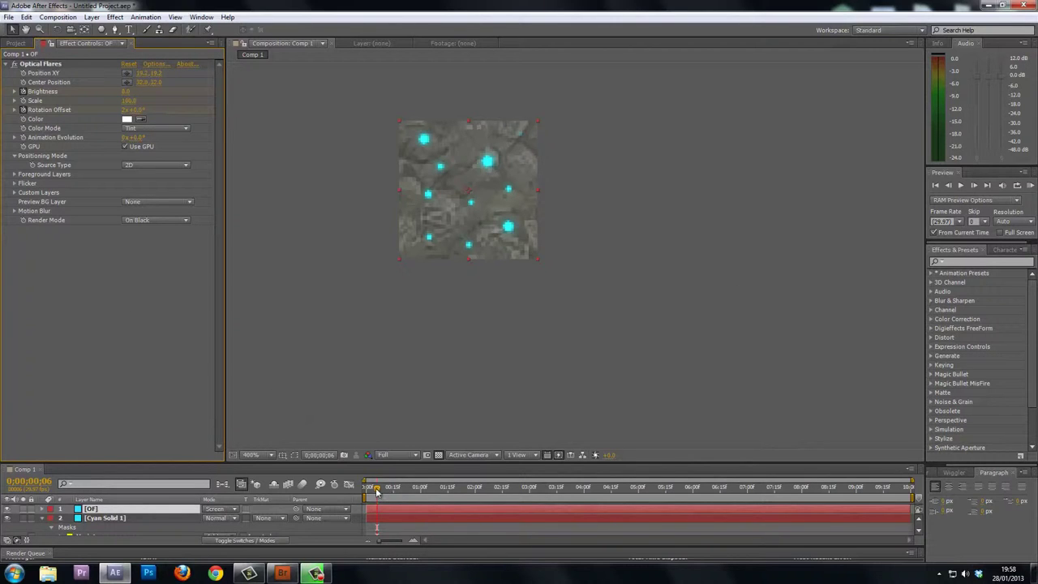
pyautogui.moveTo(377, 487); pyautogui.dragTo(354, 486)
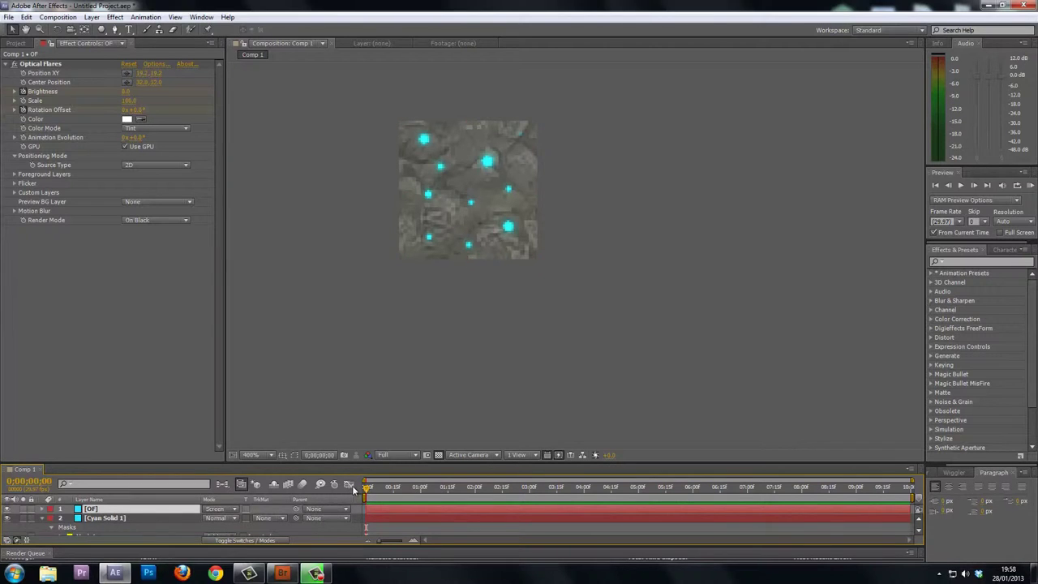
# Duplicate the animated OF layer until the composition holds seven OF layers
pyautogui.click(439, 171)
pyautogui.hotkey('ctrl', 'd')
pyautogui.hotkey('ctrl', 'd')
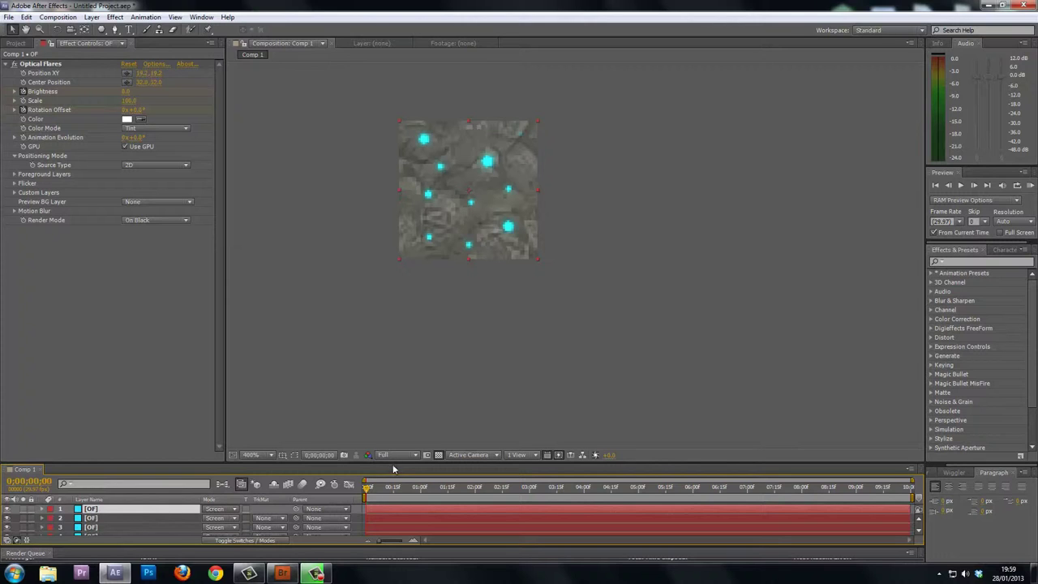
pyautogui.moveTo(405, 460); pyautogui.dragTo(427, 372)
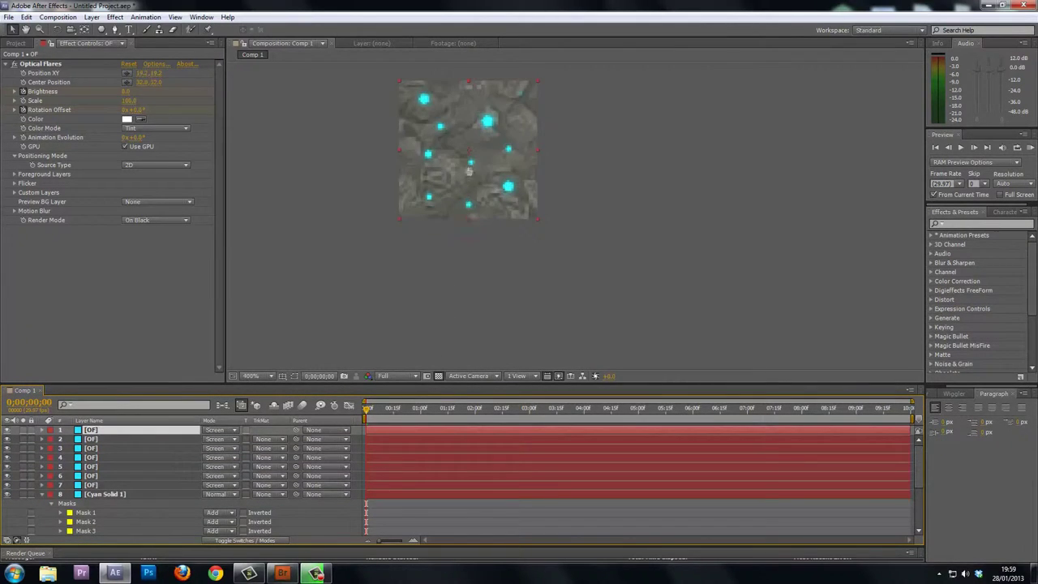
pyautogui.moveTo(470, 171); pyautogui.dragTo(536, 243)
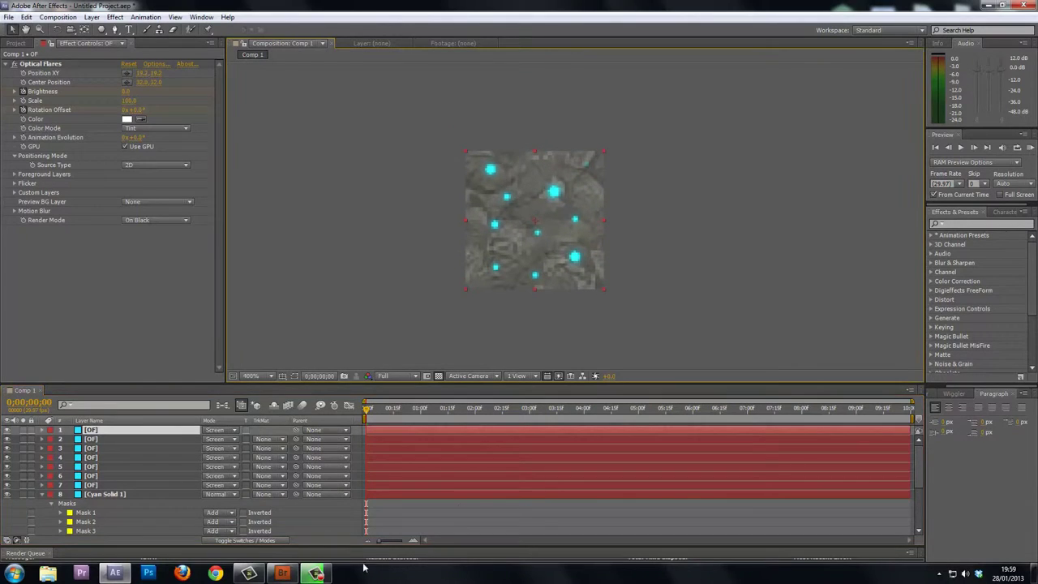
# Shift OF layers 1 to 6 together so they start just before 4 seconds, leaving OF layer 7 in place
pyautogui.click(389, 485)
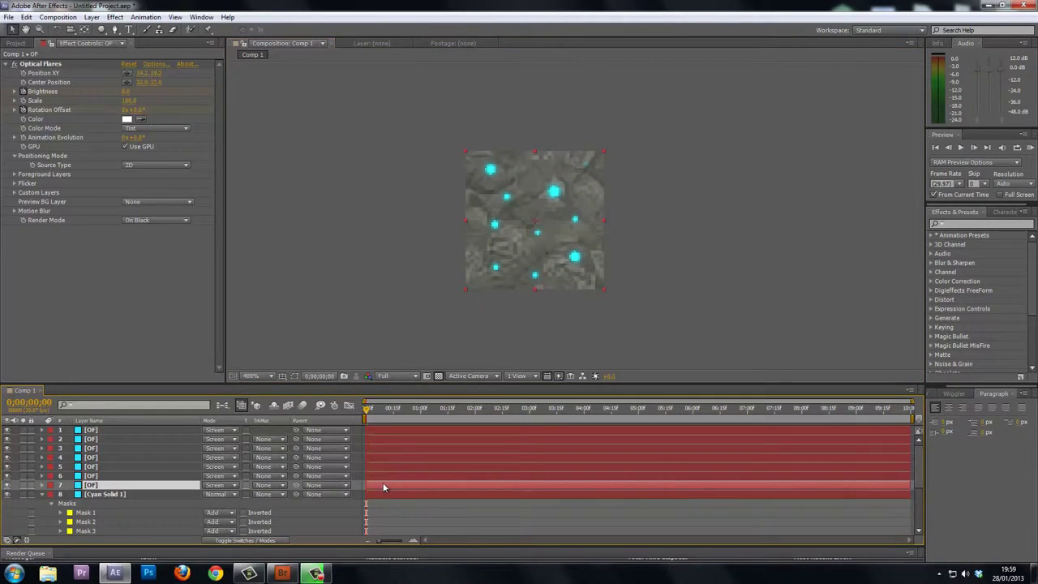
pyautogui.click(378, 477)
pyautogui.keyDown('shift'); pyautogui.click(389, 430); pyautogui.keyUp('shift')
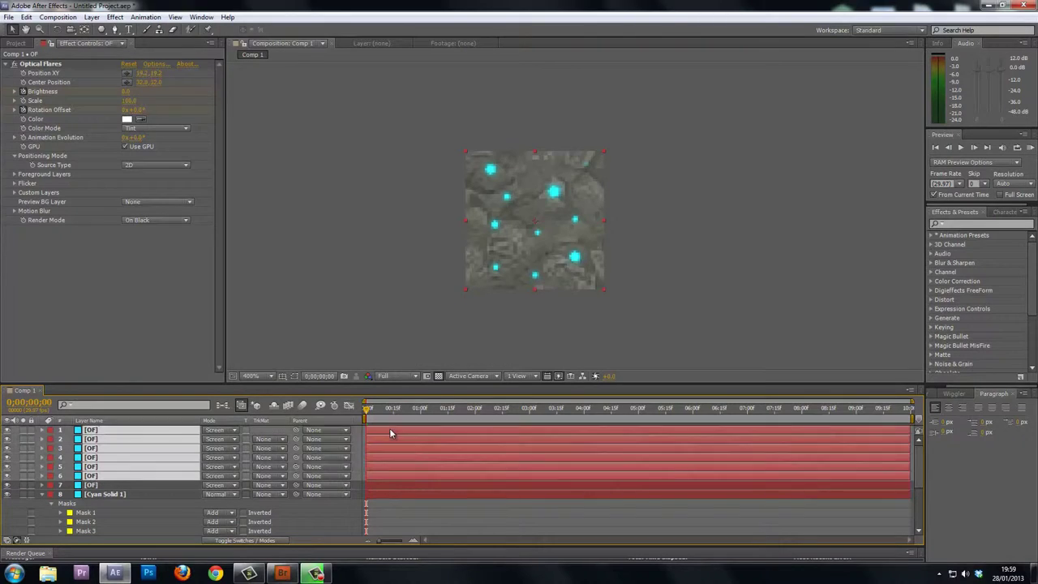
pyautogui.moveTo(384, 436); pyautogui.dragTo(593, 444)
pyautogui.click(420, 477)
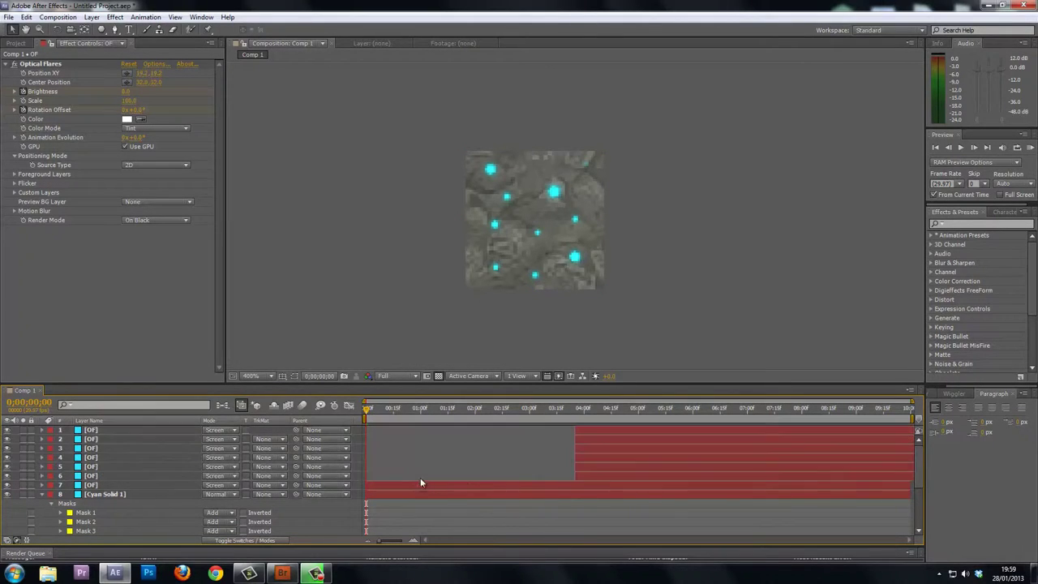
# Start OF layer 7 at frame 6 and centre its flare on the small cyan spot below the upper-left one
pyautogui.press('space')
pyautogui.click(395, 486)
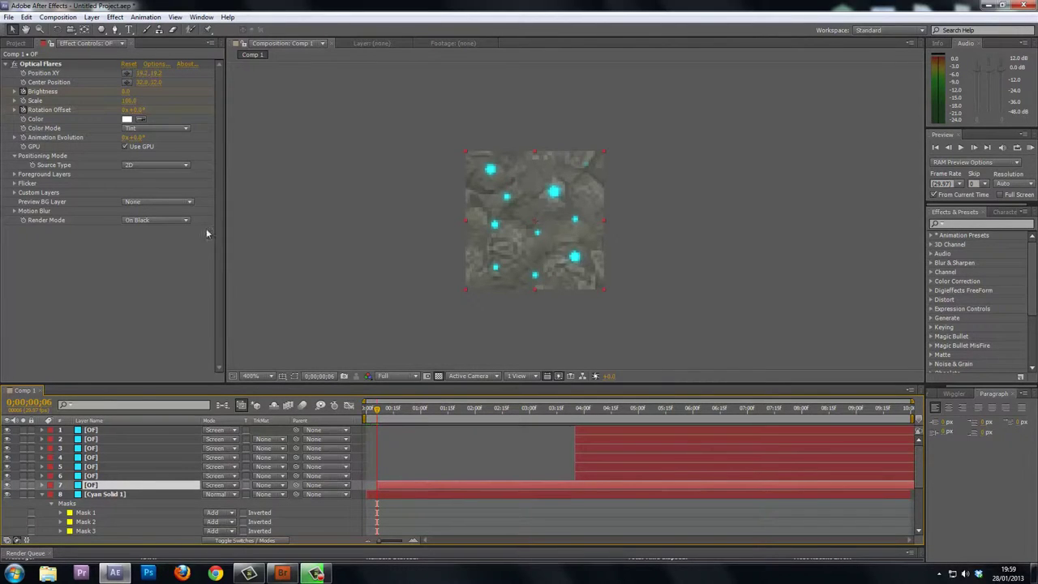
pyautogui.click(127, 75)
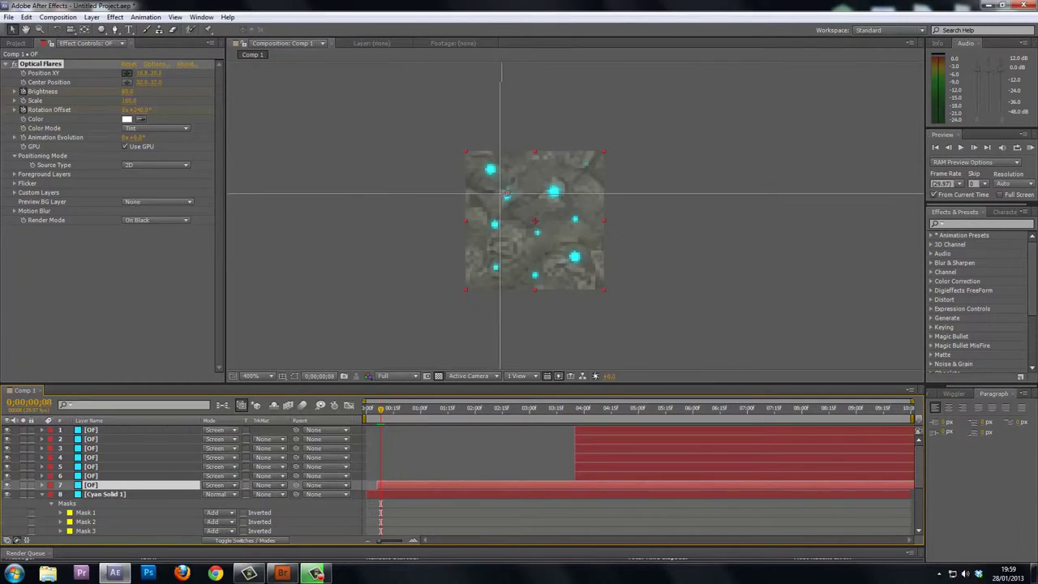
pyautogui.click(507, 199)
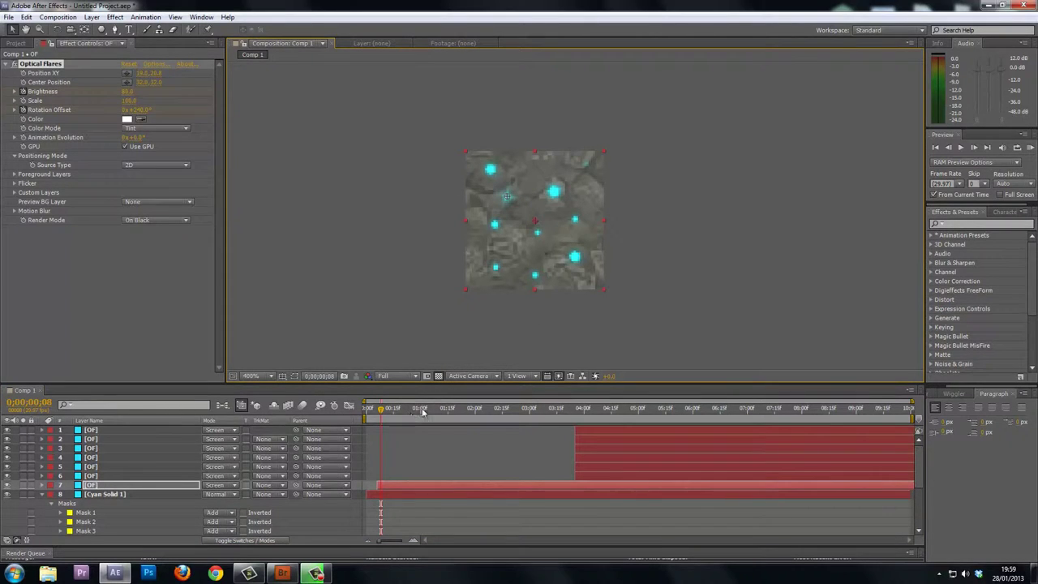
# Start OF layer 6 at 0;00;01;10 and centre its flare on the small spot near the texture's lower-left corner
pyautogui.moveTo(421, 410); pyautogui.dragTo(439, 411)
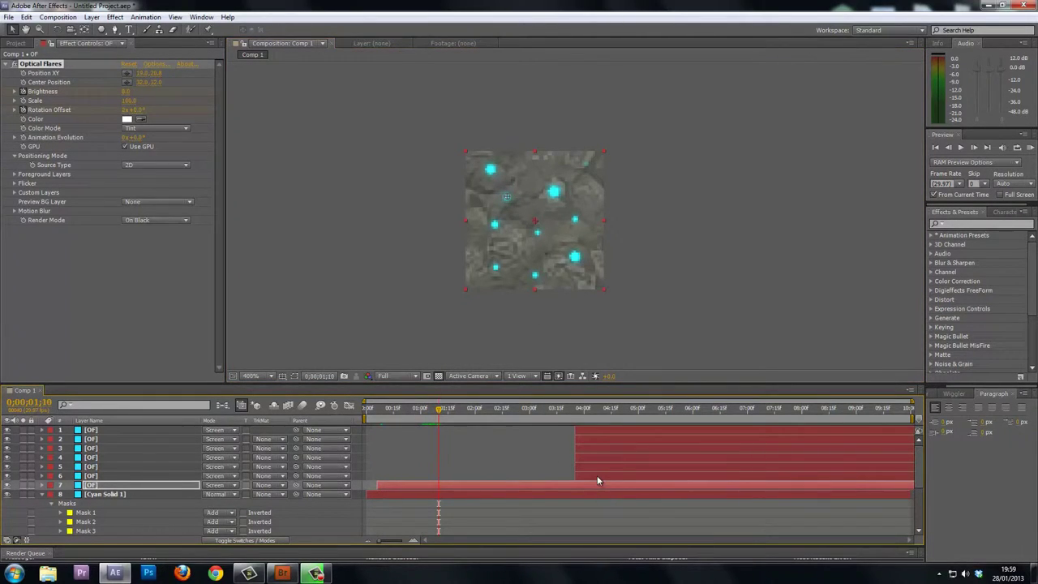
pyautogui.moveTo(597, 477); pyautogui.dragTo(475, 475)
pyautogui.press('pagedown')
pyautogui.hotkey('alt', 'pagedown')
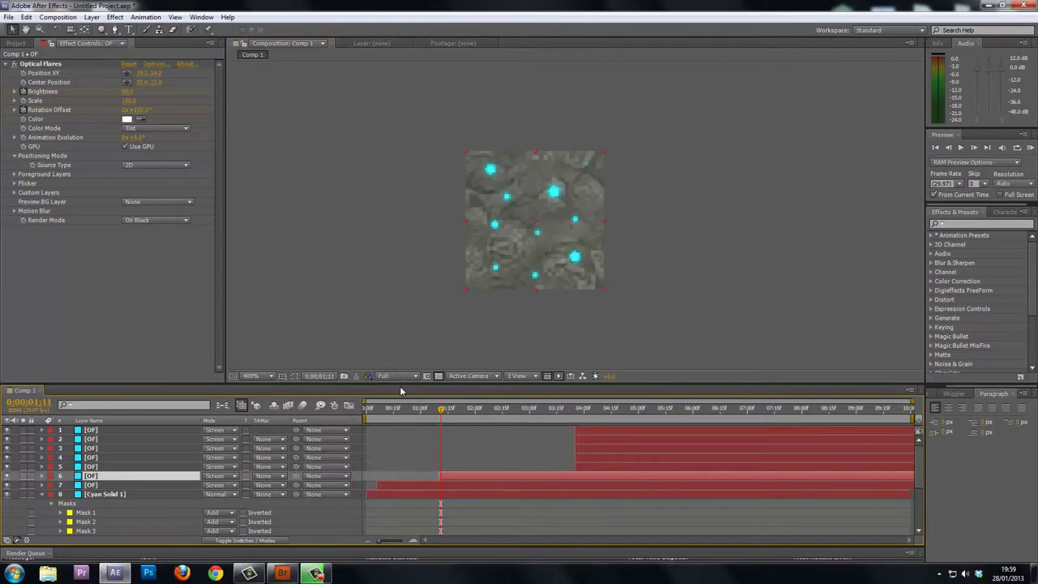
pyautogui.press('pagedown')
pyautogui.press('pagedown')
pyautogui.click(127, 74)
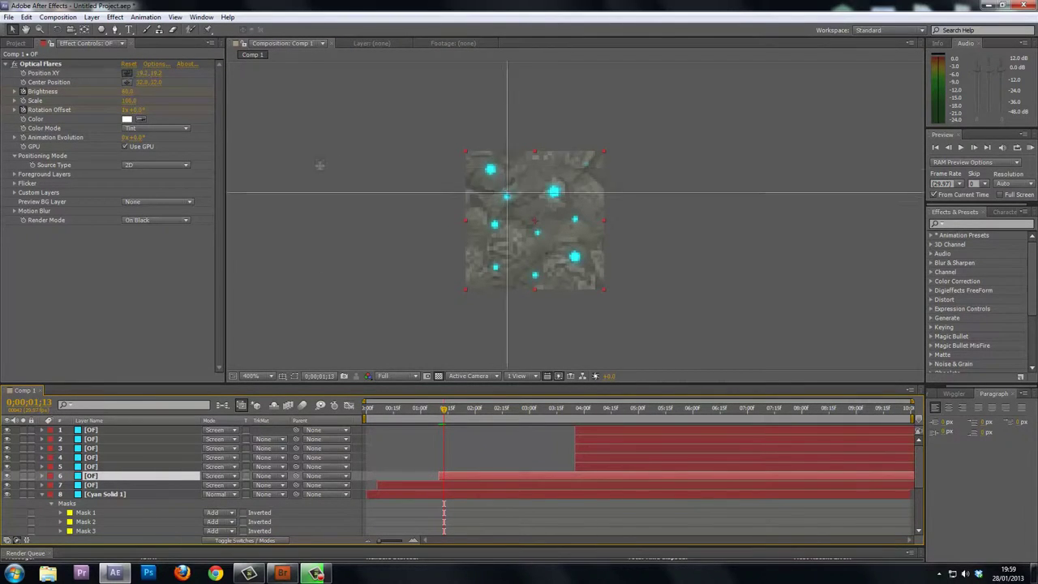
pyautogui.click(494, 267)
pyautogui.press('pagedown')
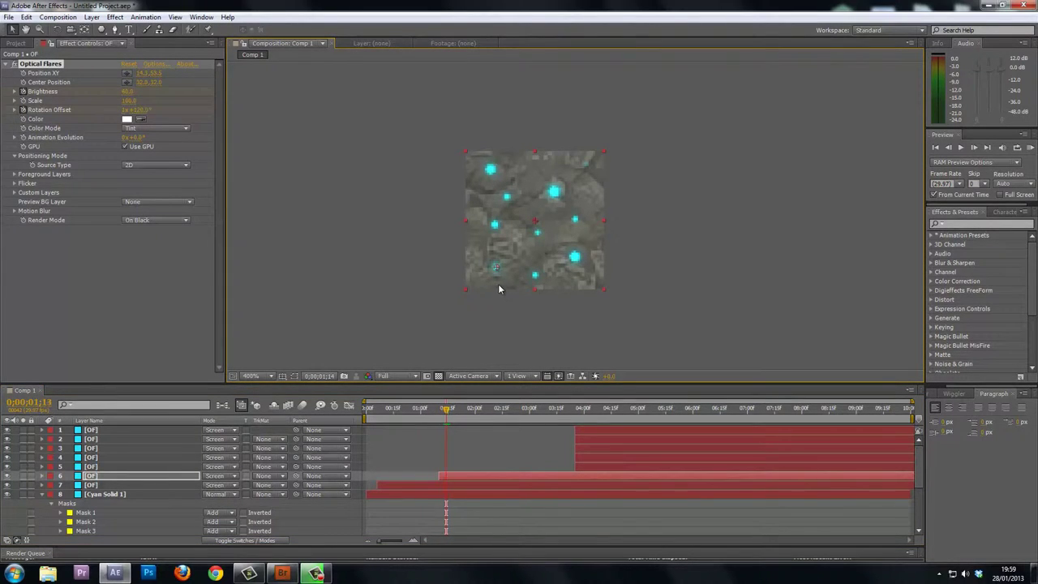
pyautogui.press('pagedown')
pyautogui.press('pagedown')
# Move OF layer 5 so that it starts at 0;00;03;00
pyautogui.press('space')
pyautogui.click(572, 469)
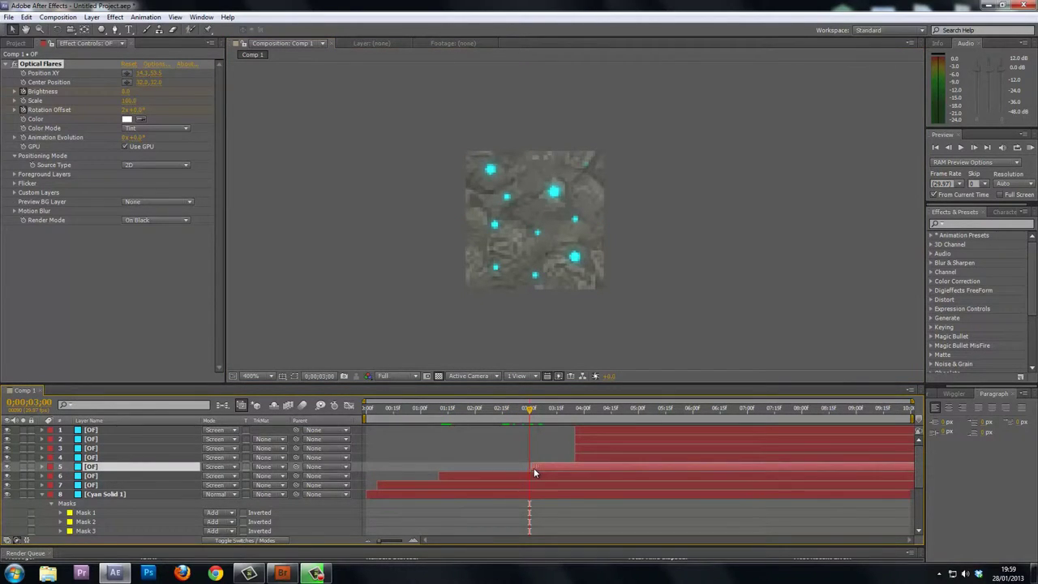
pyautogui.moveTo(534, 471); pyautogui.dragTo(529, 470)
# Set OF layer 5's flare Brightness to 120 at 0;00;03;02 and centre the flare on the small spot near the texture's middle
pyautogui.press('pagedown')
pyautogui.press('pagedown')
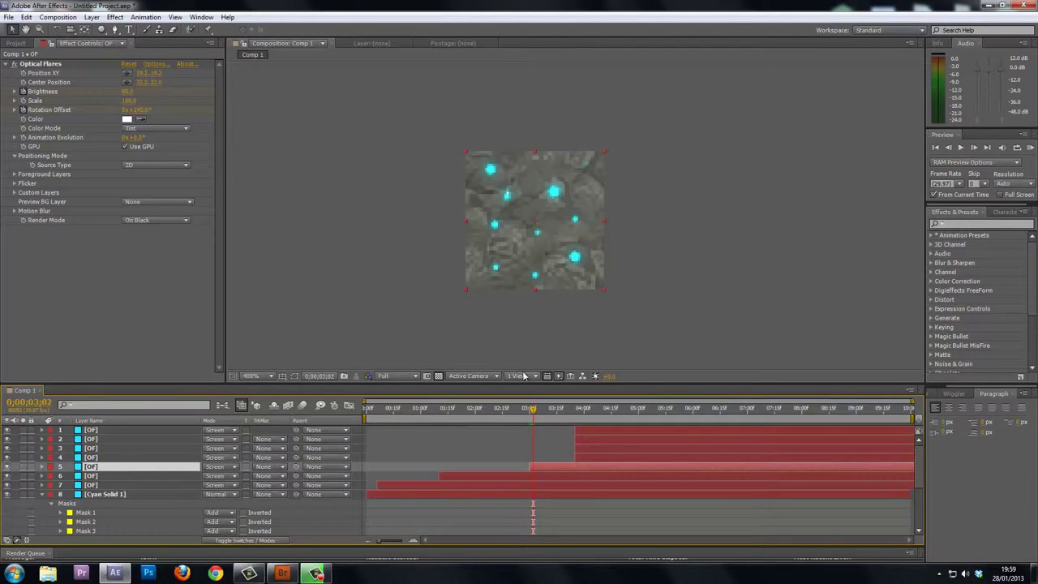
pyautogui.press('pageup')
pyautogui.click(130, 92)
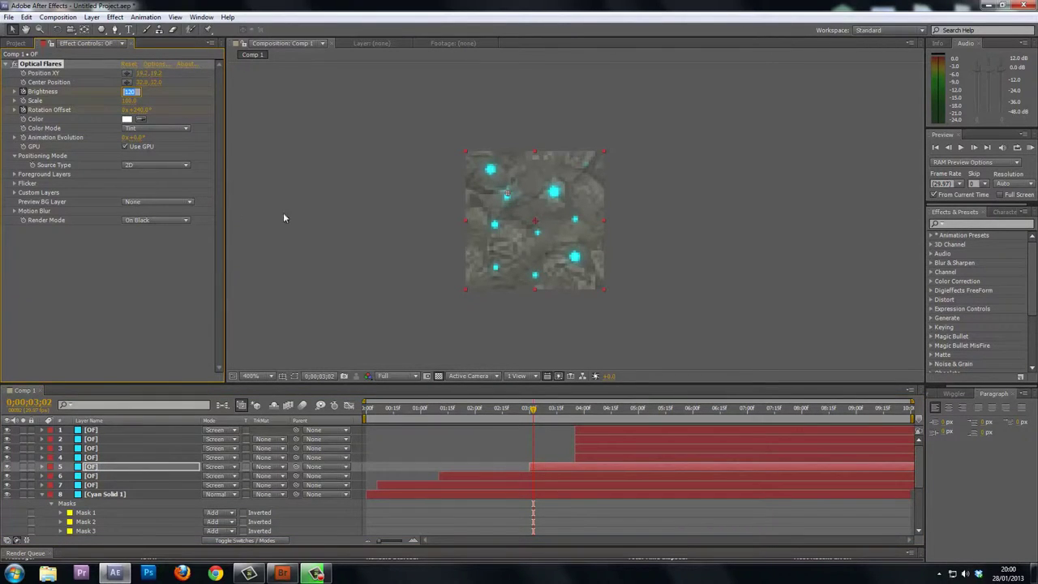
pyautogui.click(126, 82)
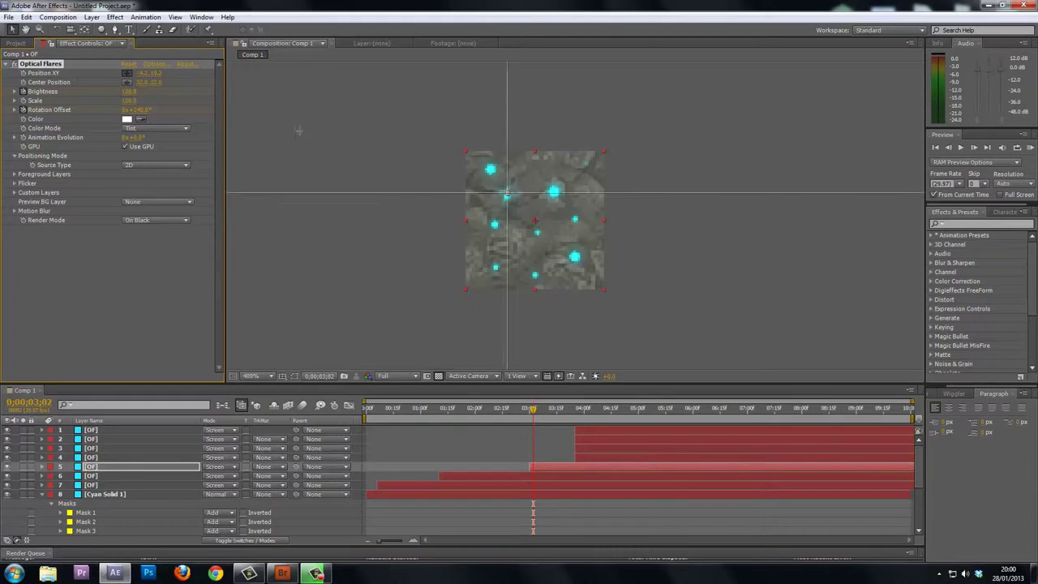
pyautogui.click(536, 233)
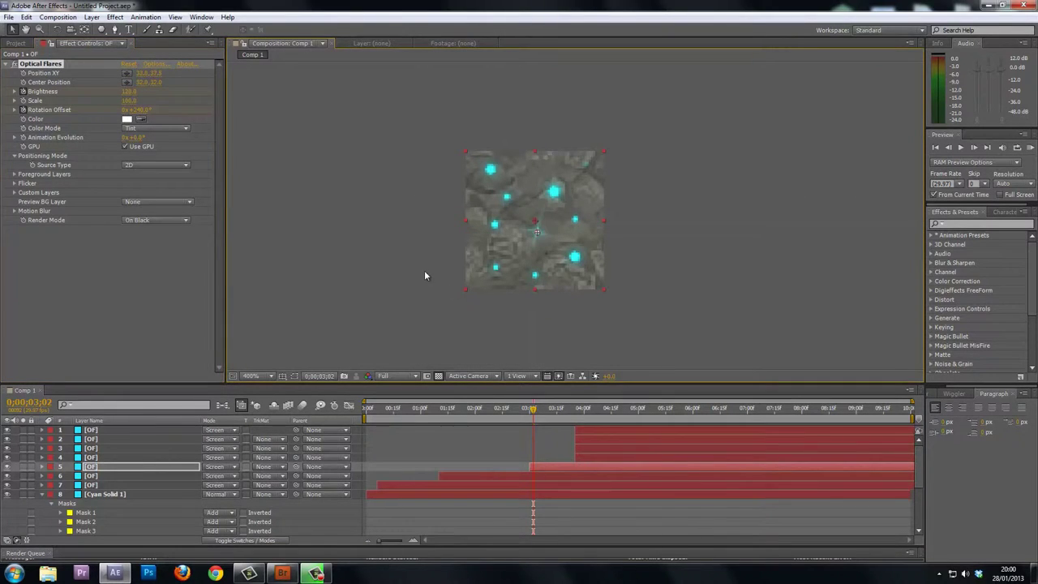
# Raise OF layer 5's flare Brightness further at 0;00;03;02
pyautogui.press('pagedown')
pyautogui.press('pageup')
pyautogui.click(131, 91)
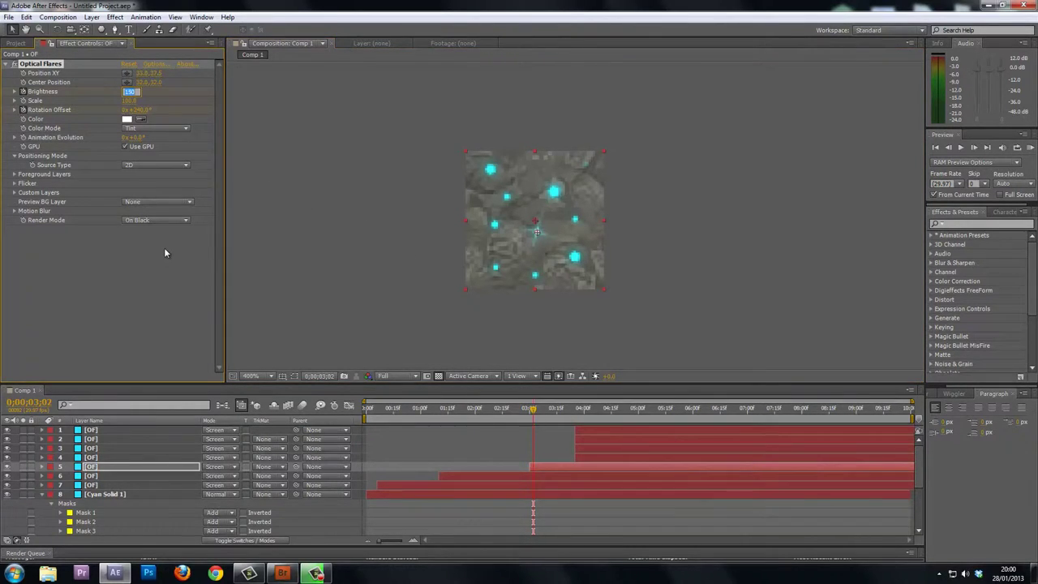
pyautogui.write('0')
pyautogui.press('Return')
# Review OF layer 5's flash frame by frame from 0;00;03;00 to its end
pyautogui.press('pageup')
pyautogui.press('pageup')
pyautogui.press('pageup')
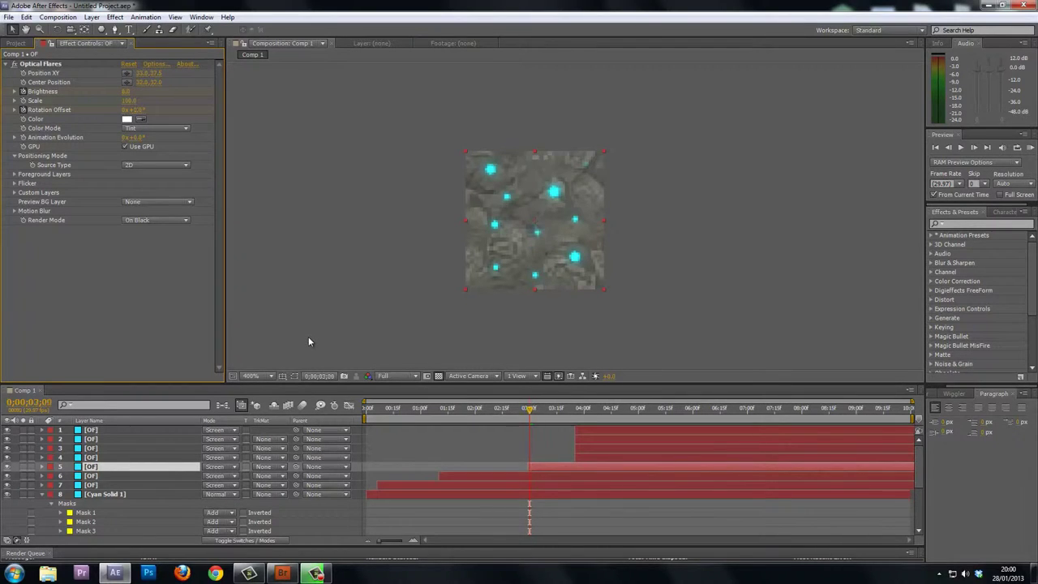
pyautogui.press('pagedown')
pyautogui.press('pagedown')
pyautogui.press('pagedown')
pyautogui.press('pagedown')
pyautogui.press('pagedown')
pyautogui.press('pagedown')
pyautogui.press('pagedown')
# Start OF layer 4 at 0;00;03;07 and centre its flare on the large spot in the texture's lower-right area
pyautogui.click(543, 412)
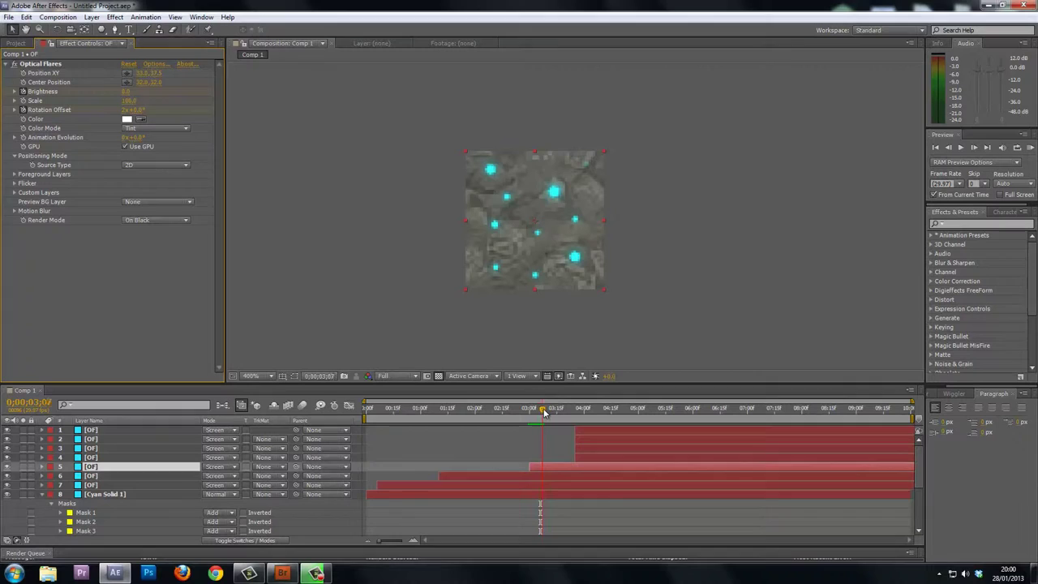
pyautogui.click(570, 459)
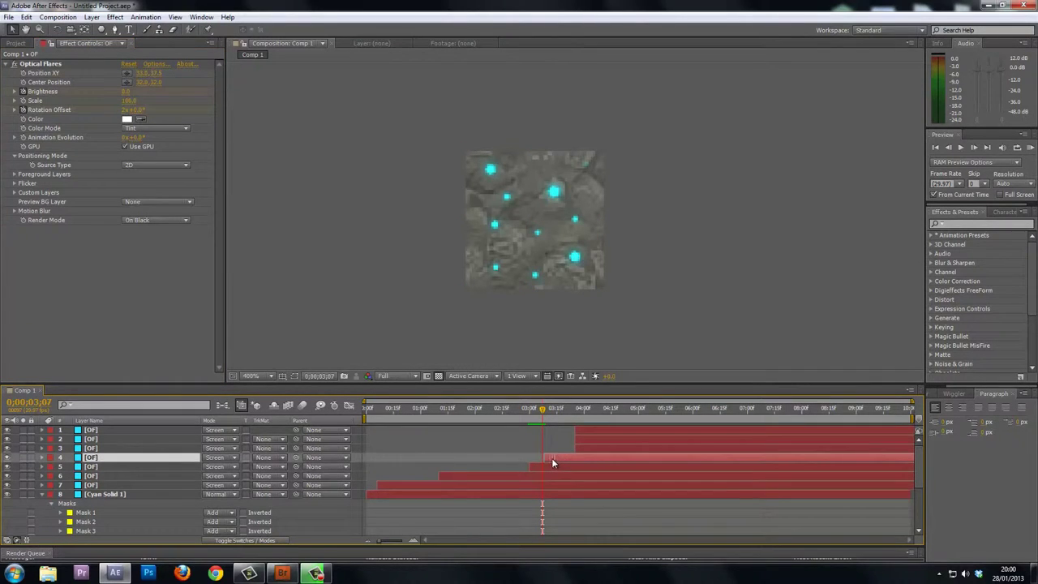
pyautogui.press('pagedown')
pyautogui.press('pagedown')
pyautogui.click(128, 75)
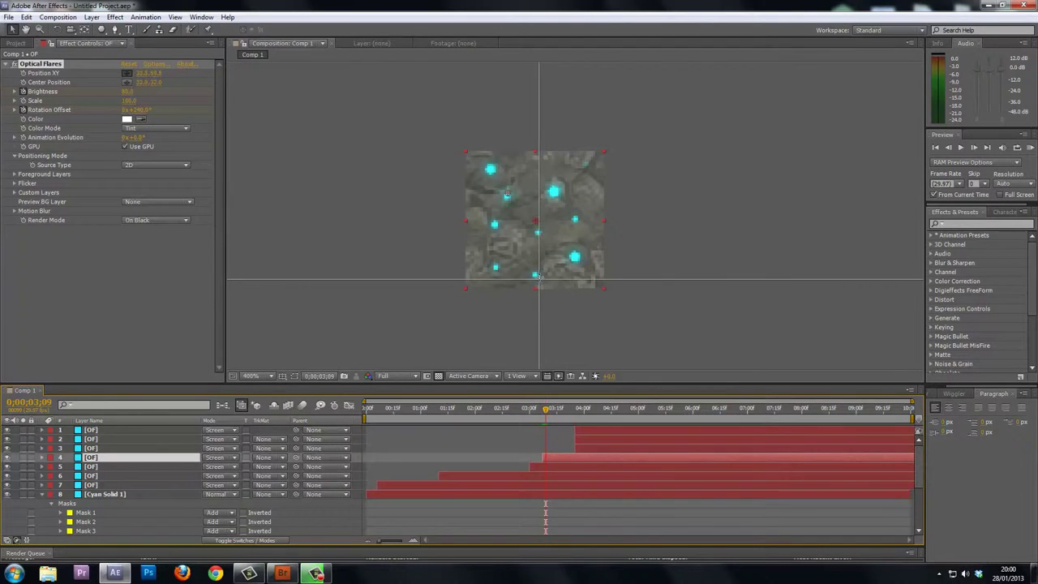
pyautogui.click(574, 258)
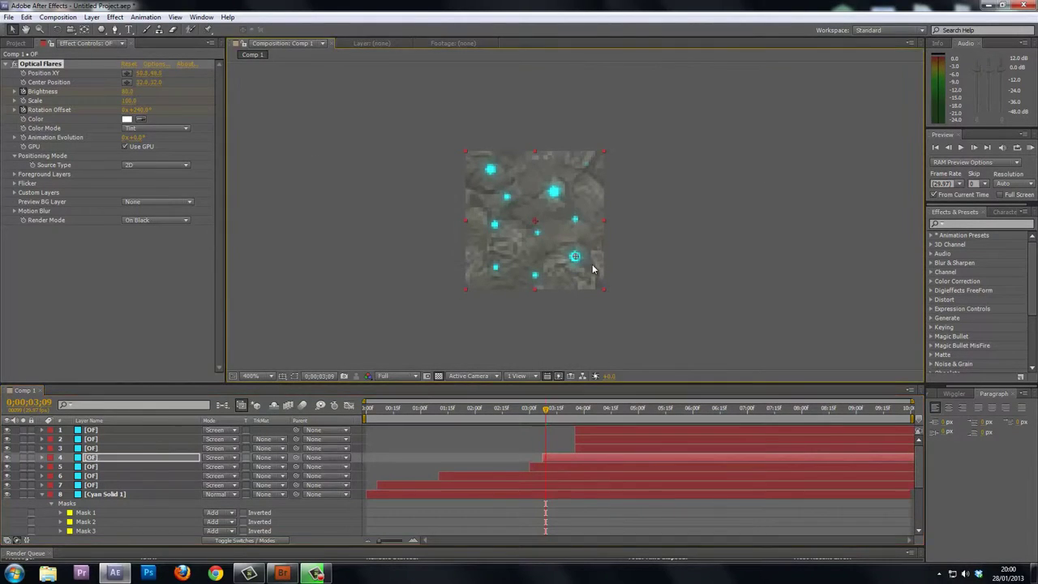
# Review OF layer 4's flash on the large lower-right spot frame by frame
pyautogui.press('pageup')
pyautogui.press('pageup')
pyautogui.press('pageup')
pyautogui.press('pageup')
pyautogui.press('pageup')
pyautogui.press('pageup')
pyautogui.press('pagedown')
pyautogui.press('pagedown')
pyautogui.press('pagedown')
pyautogui.press('pagedown')
pyautogui.press('pagedown')
pyautogui.press('pagedown')
pyautogui.press('pagedown')
pyautogui.press('pagedown')
pyautogui.press('pagedown')
pyautogui.press('pagedown')
pyautogui.press('pagedown')
pyautogui.press('pagedown')
pyautogui.press('pagedown')
# Shift OF layers 1 to 3 later in time, with OF layer 3 starting at 0;00;04;26
pyautogui.click(630, 409)
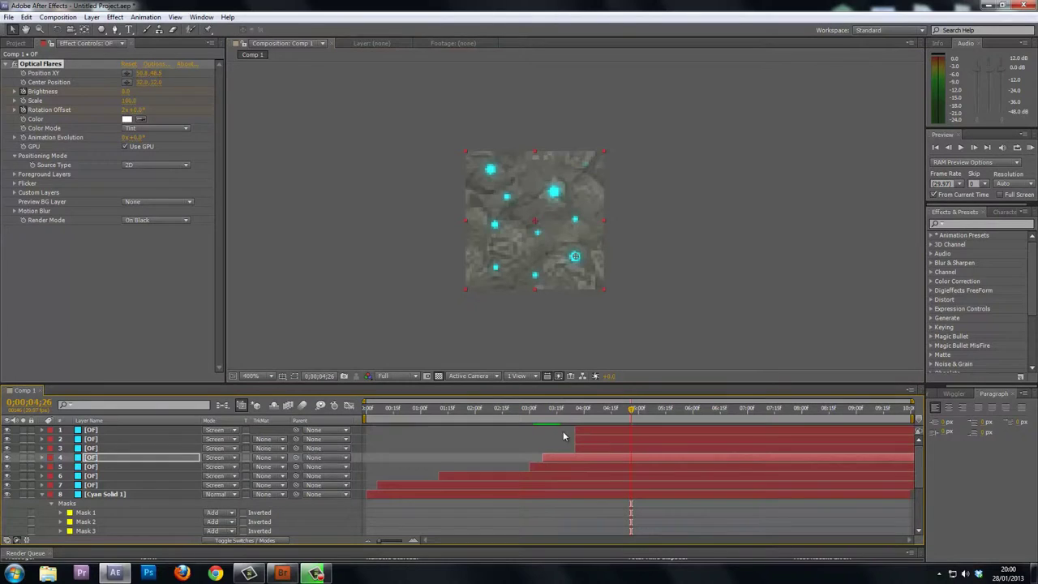
pyautogui.moveTo(563, 432); pyautogui.dragTo(635, 449)
pyautogui.click(652, 444)
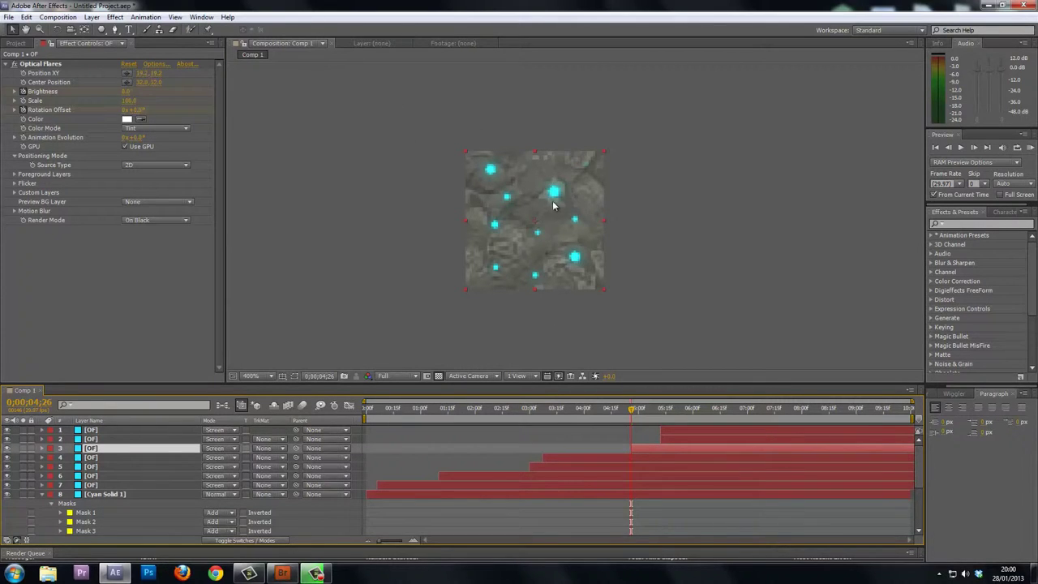
# Centre OF layer 3's flare on the small spot near the texture's upper-right corner and set its brightness to 40 at 0;00;04;28
pyautogui.press('space')
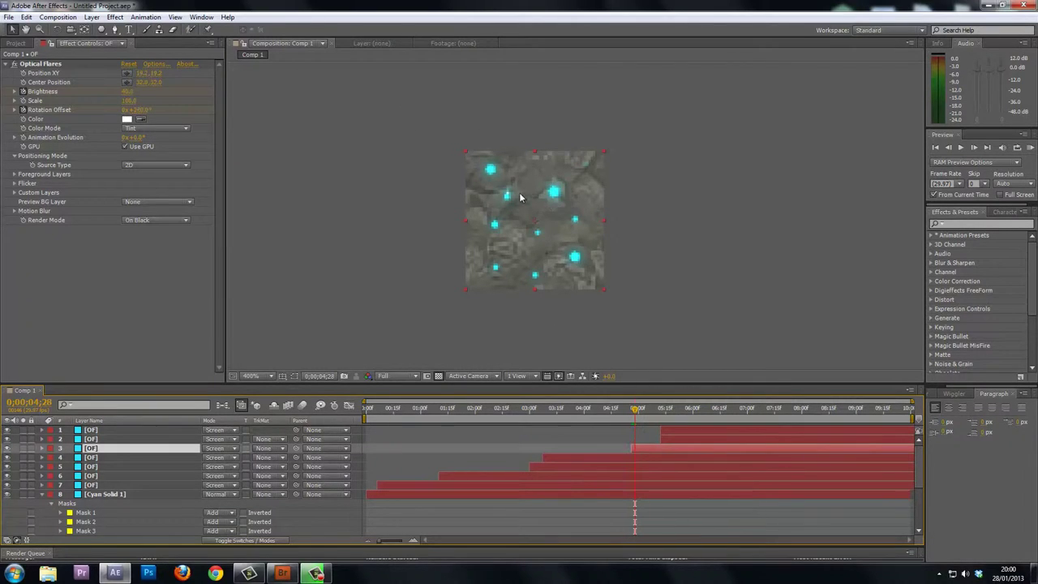
pyautogui.click(126, 75)
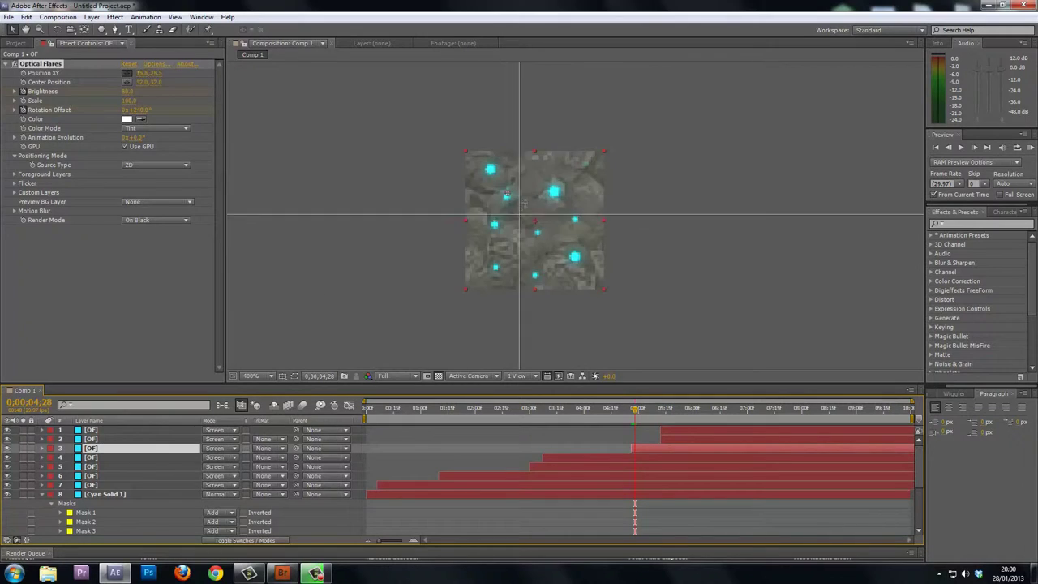
pyautogui.click(586, 167)
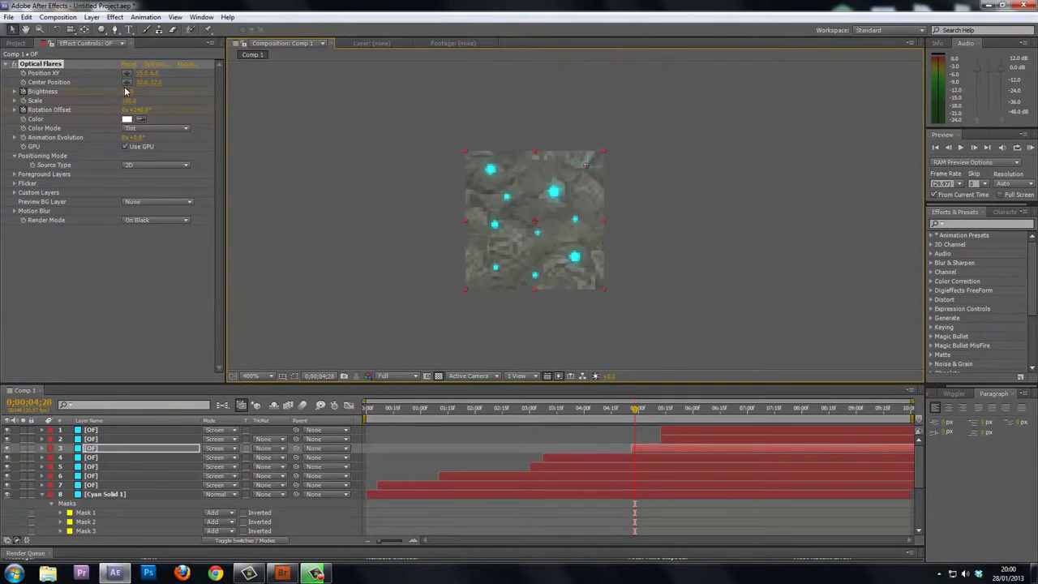
pyautogui.click(127, 91)
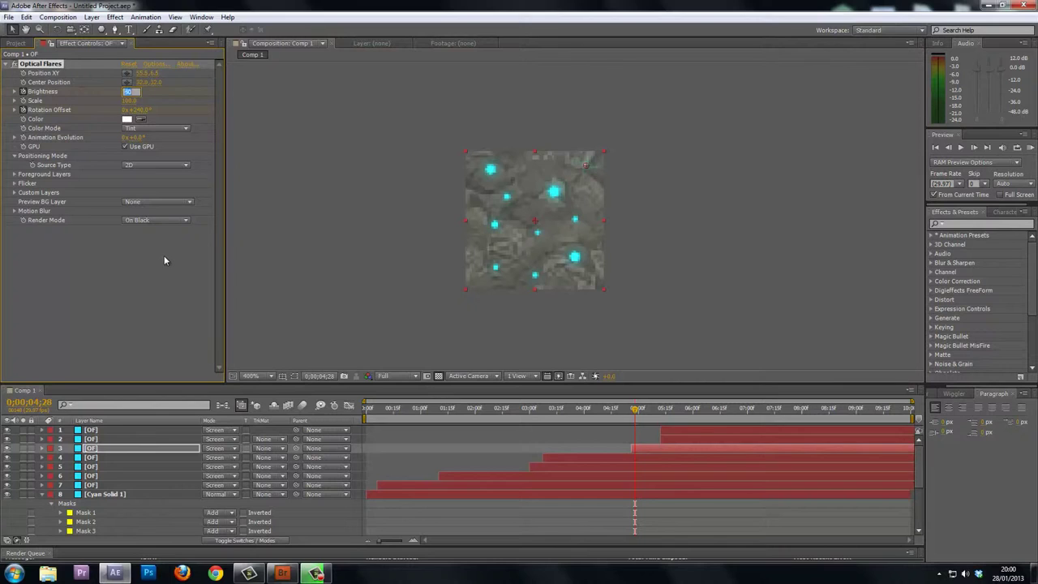
pyautogui.write('40')
pyautogui.press('Return')
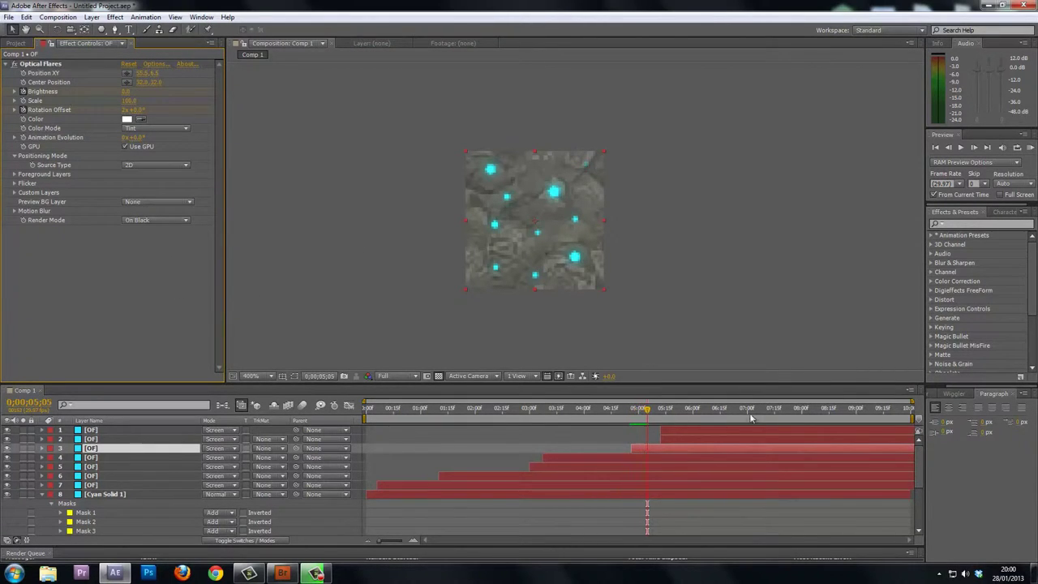
# Start OF layer 2 at 0;00;07;01 and centre its flare on the small spot in the texture's lower-left area
pyautogui.moveTo(768, 411); pyautogui.dragTo(748, 420)
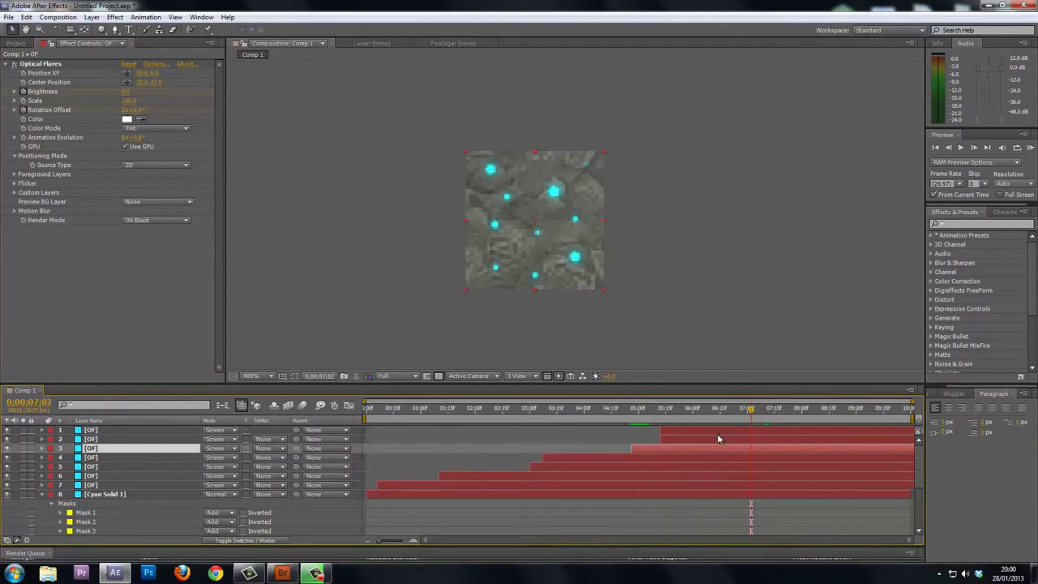
pyautogui.click(716, 436)
pyautogui.hotkey('alt', '[')
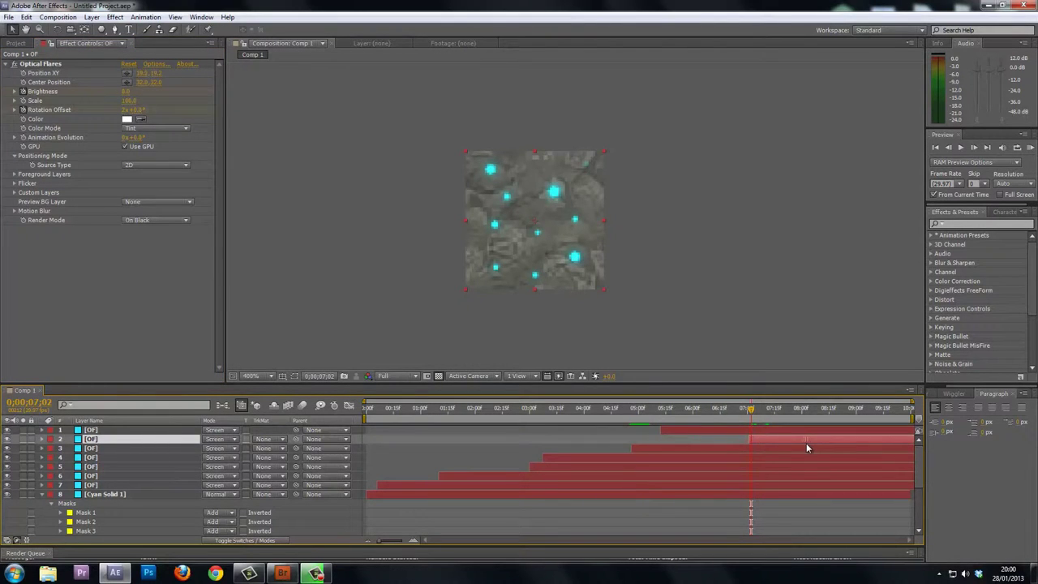
pyautogui.click(126, 75)
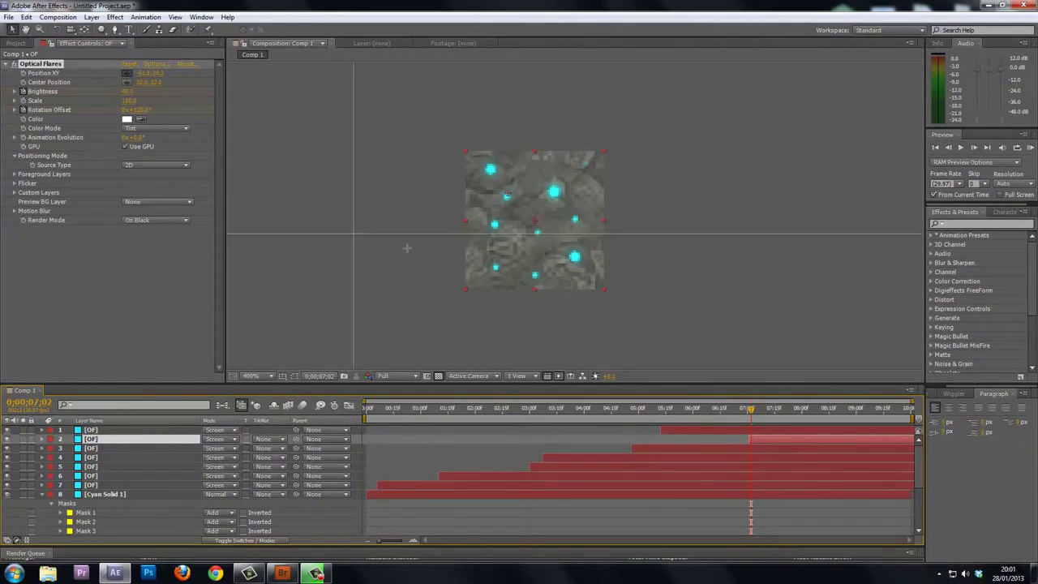
pyautogui.click(496, 268)
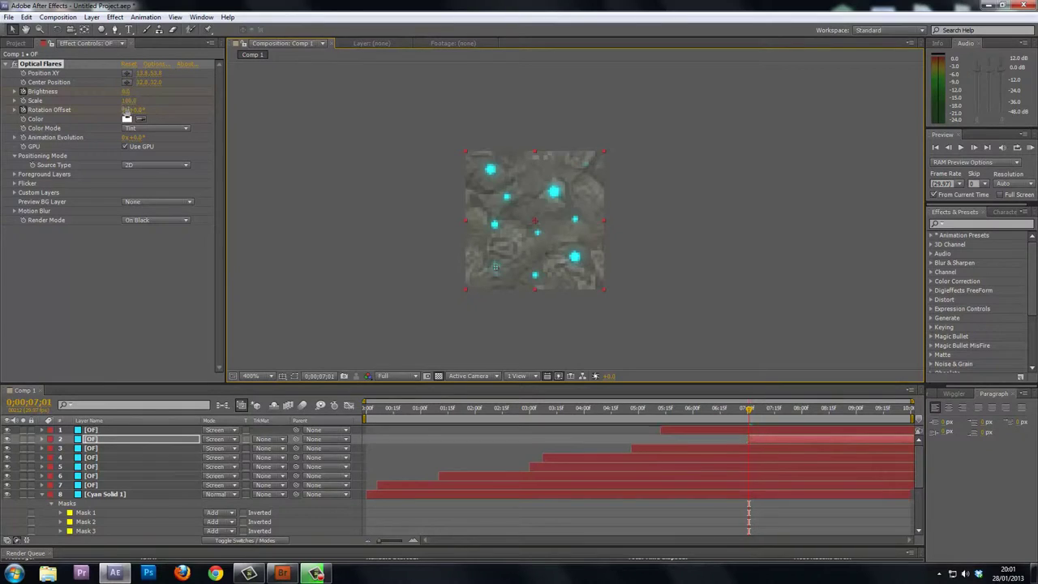
# Review OF layer 2's flash on the lower-left spot frame by frame
pyautogui.press('pagedown')
pyautogui.press('pagedown')
pyautogui.press('pagedown')
pyautogui.press('pagedown')
pyautogui.press('pagedown')
pyautogui.press('pagedown')
pyautogui.press('pagedown')
pyautogui.press('pagedown')
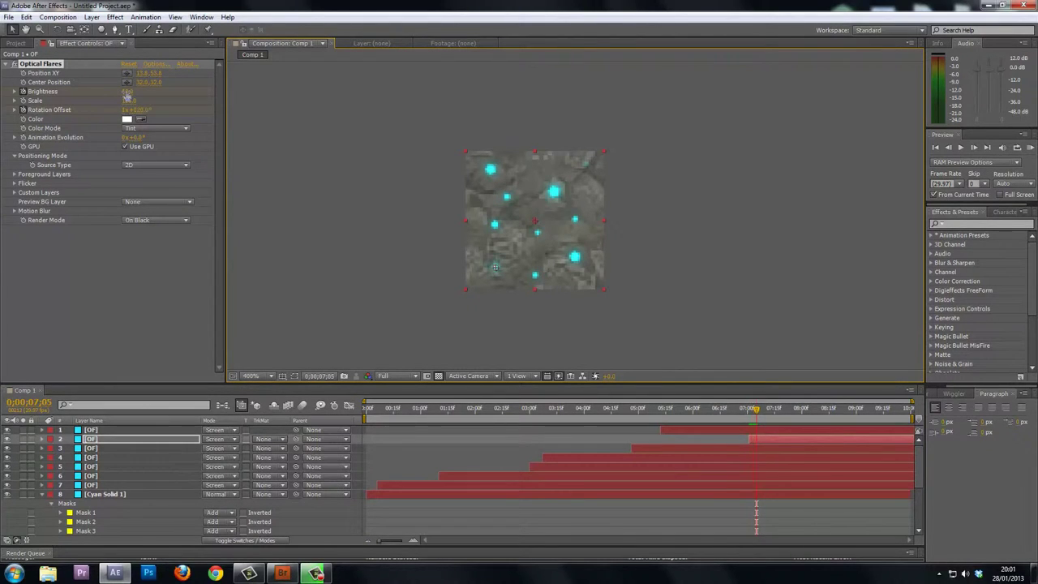
# Start OF layer 1 at 0;00;09;06 and centre its flare on the spot midway down the texture's left side
pyautogui.moveTo(806, 407); pyautogui.dragTo(866, 408)
pyautogui.moveTo(722, 432); pyautogui.dragTo(930, 452)
pyautogui.press('pagedown')
pyautogui.press('pagedown')
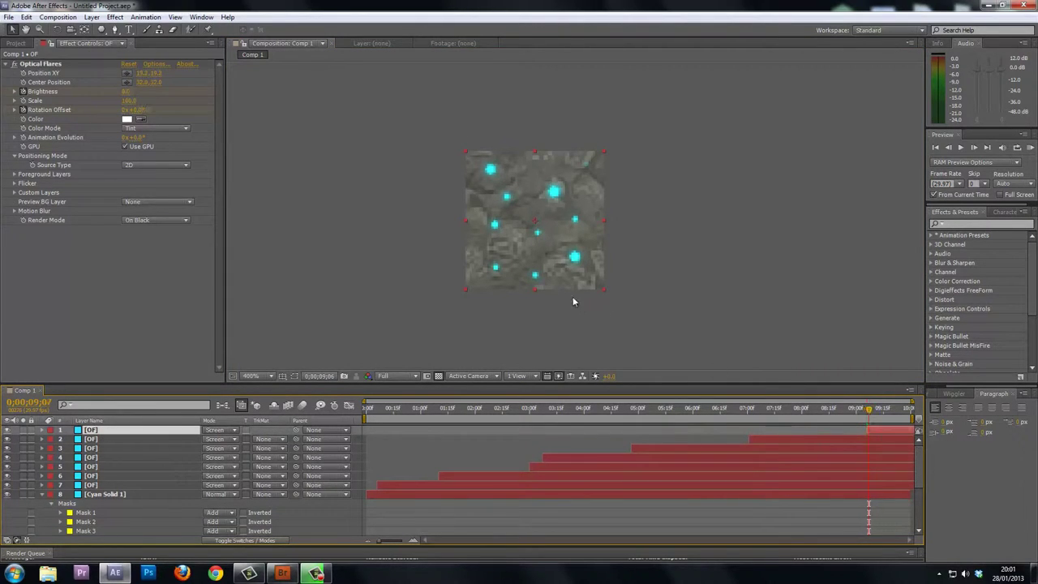
pyautogui.click(128, 77)
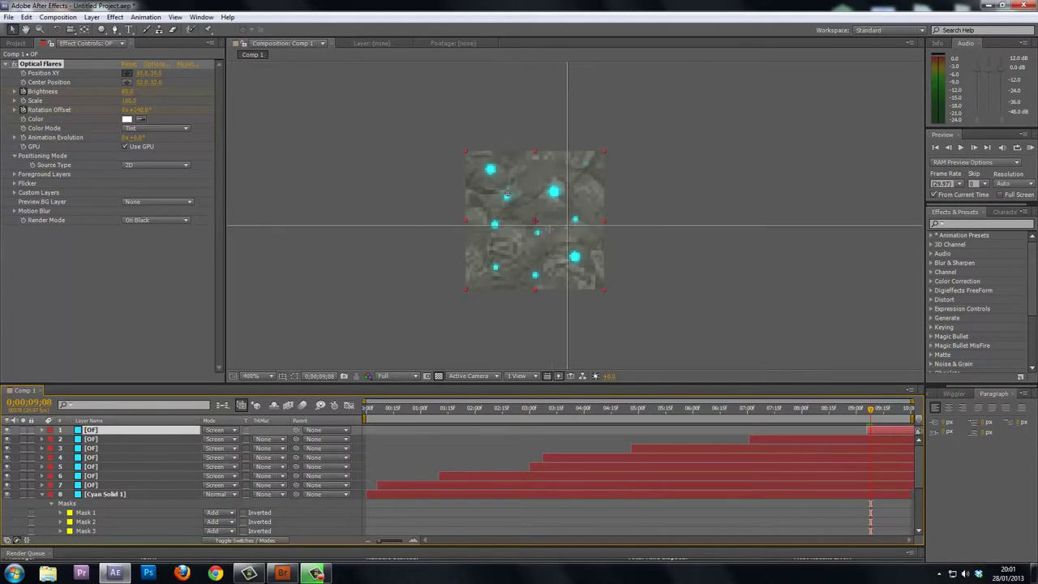
pyautogui.click(495, 224)
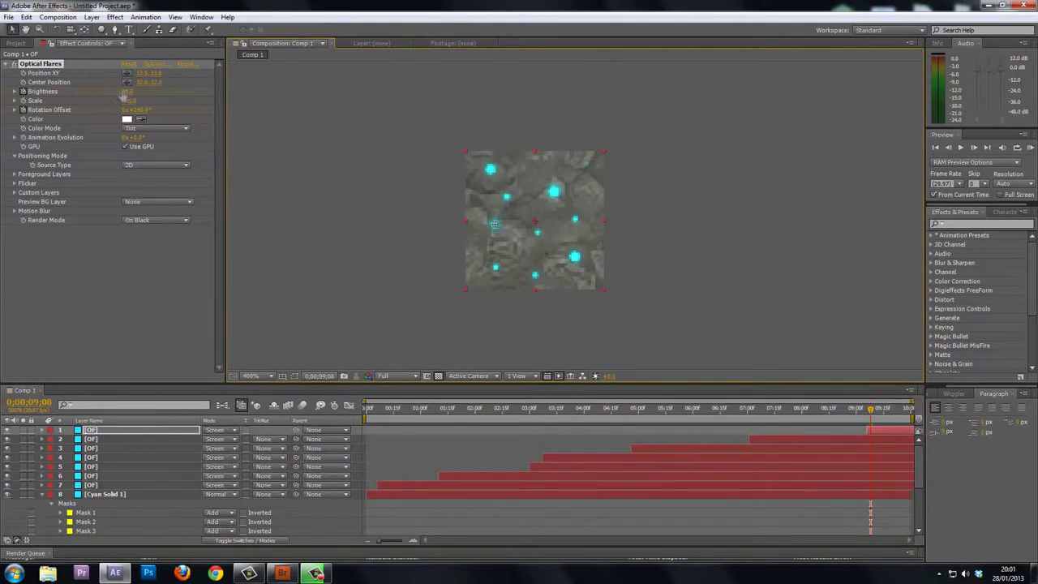
pyautogui.click(131, 92)
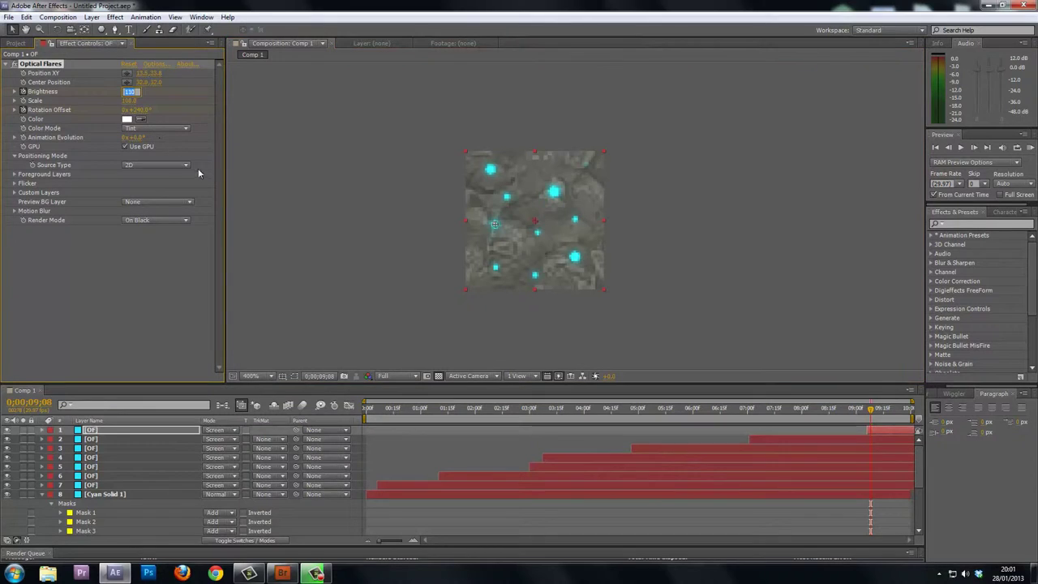
pyautogui.click(171, 248)
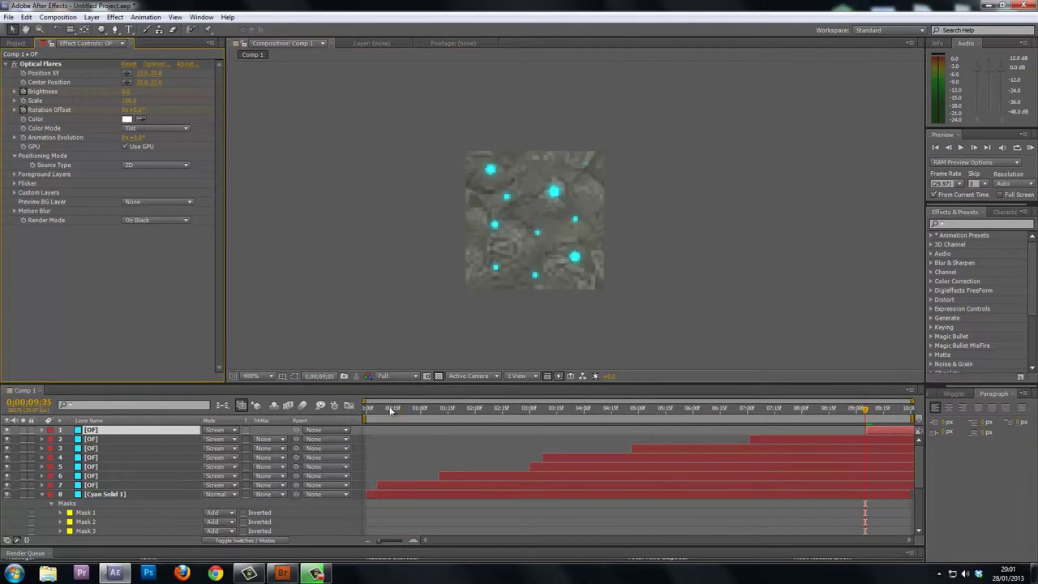
# Preview the whole animation from its first frame and queue Comp 1 for rendering, enlarging the render queue
pyautogui.click(366, 408)
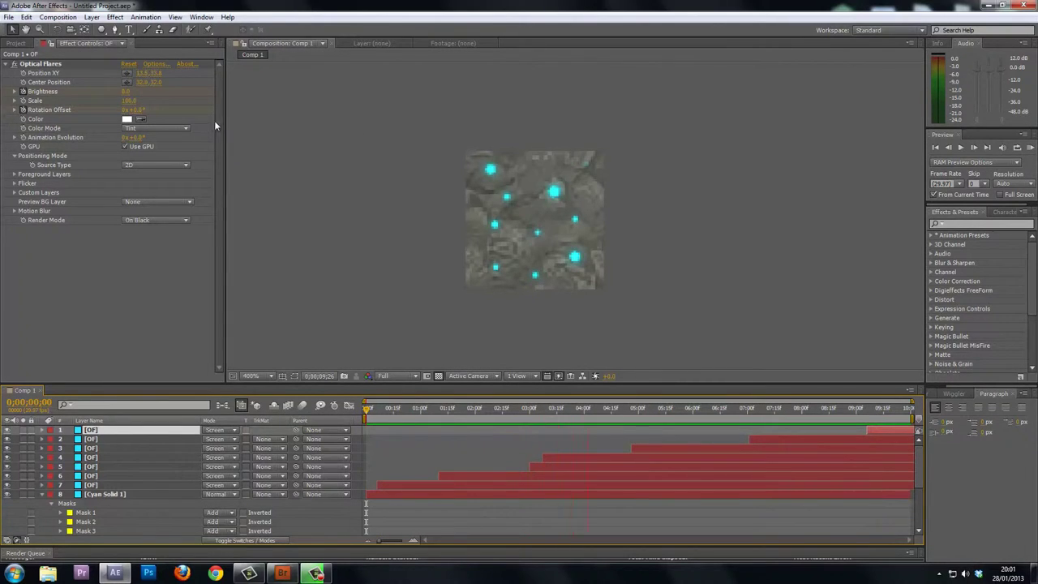
pyautogui.click(58, 17)
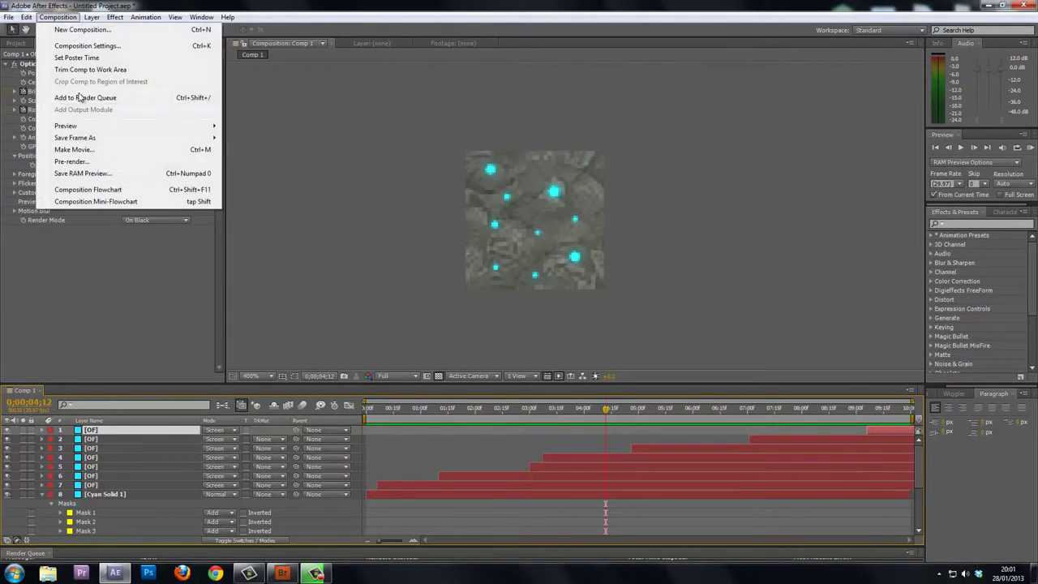
pyautogui.click(128, 231)
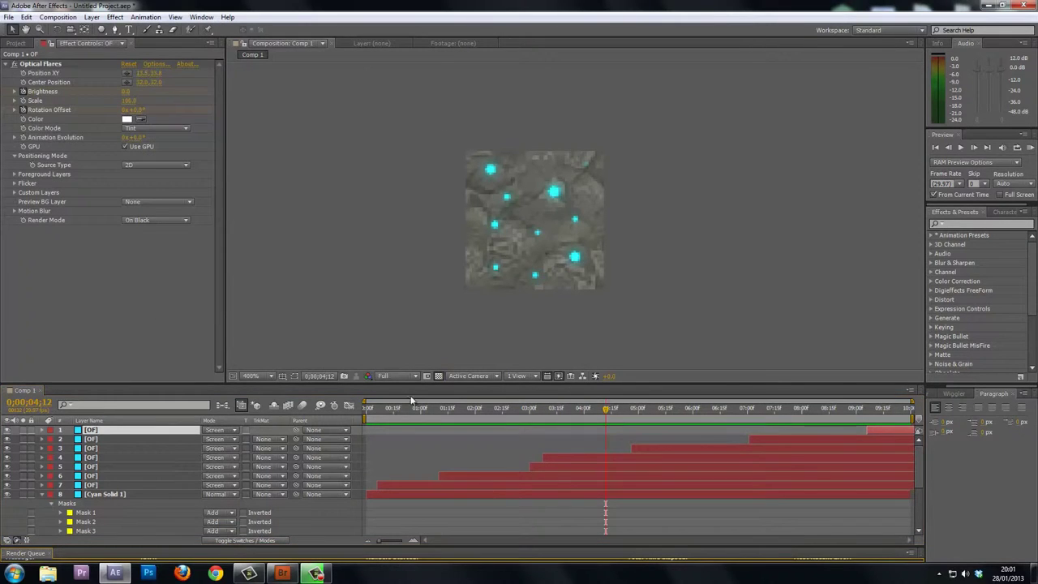
pyautogui.moveTo(363, 544); pyautogui.dragTo(366, 401)
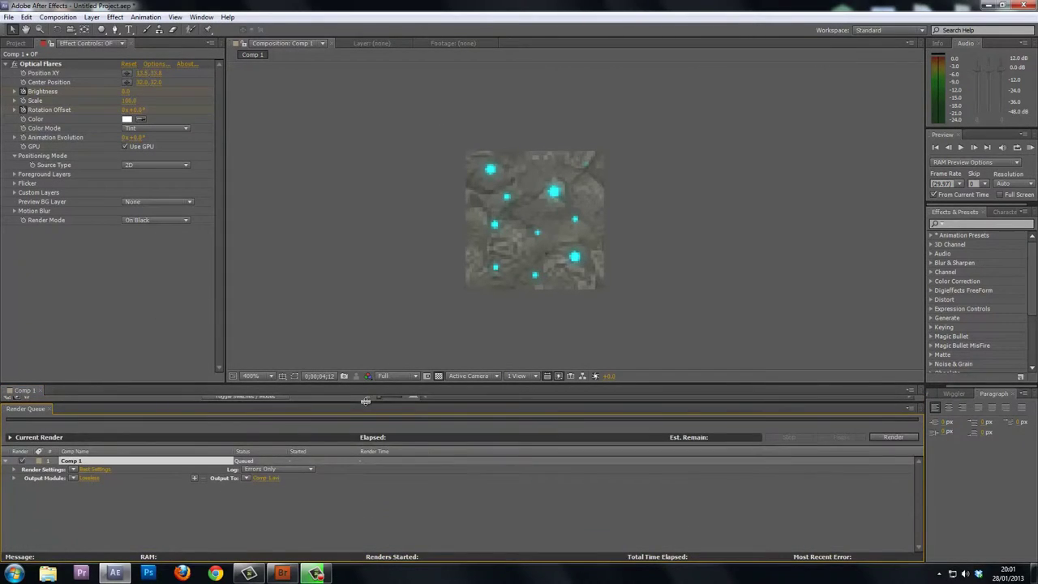
pyautogui.click(57, 17)
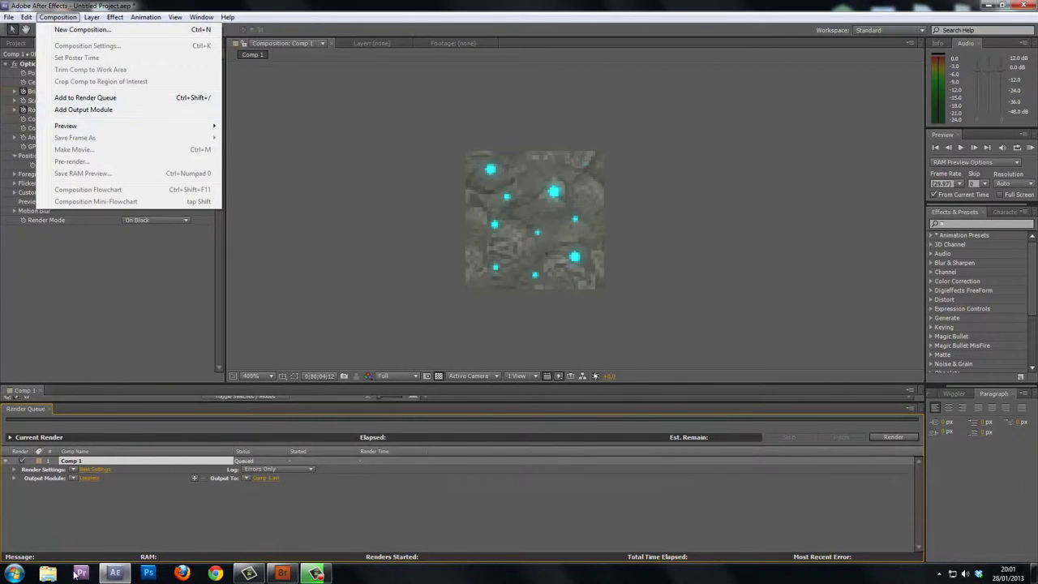
pyautogui.click(62, 508)
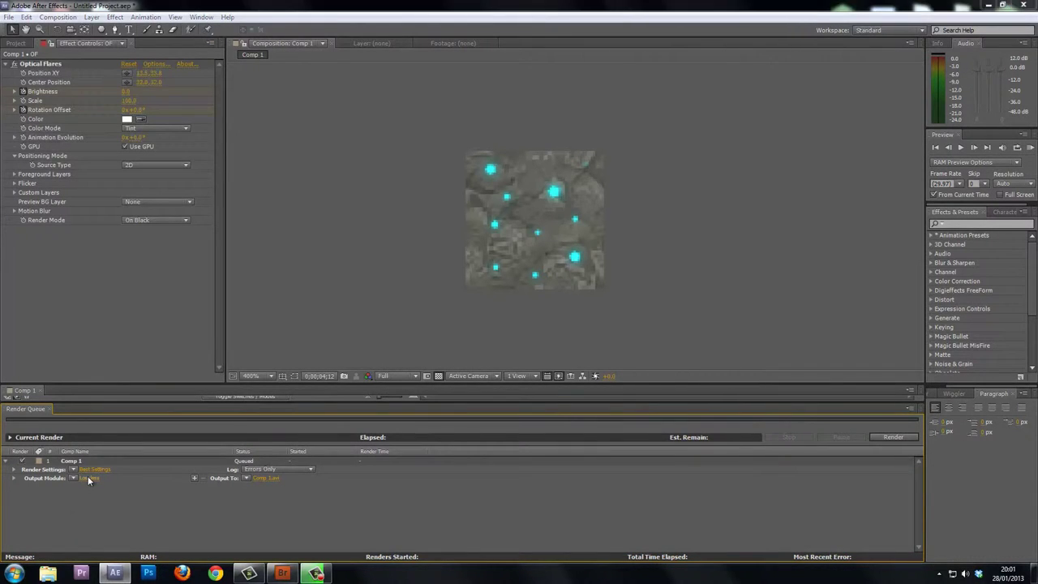
# Set the output module format of the queued Comp 1 render to PNG Sequence
pyautogui.click(89, 478)
pyautogui.click(454, 155)
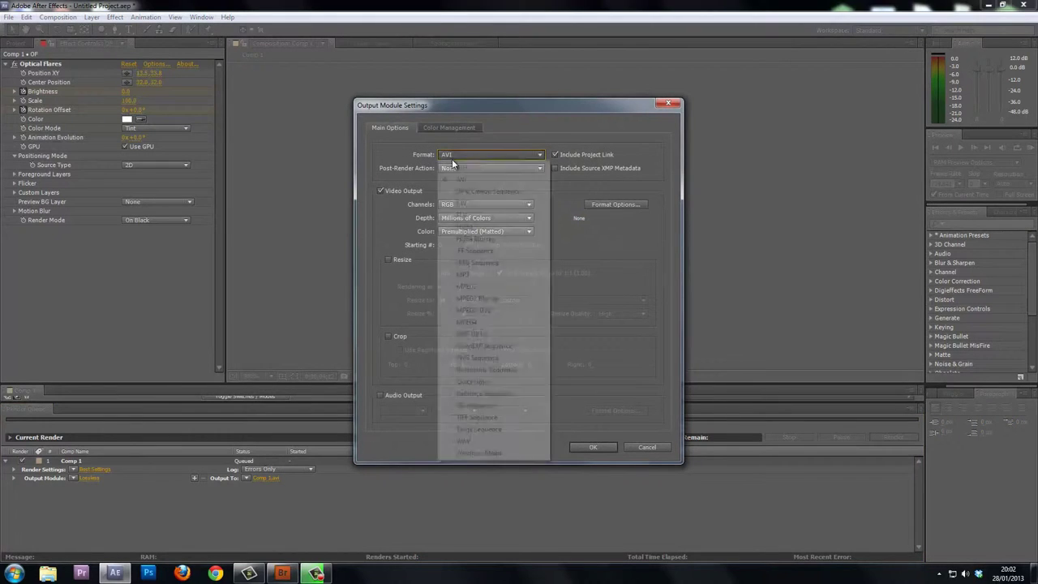
pyautogui.click(477, 359)
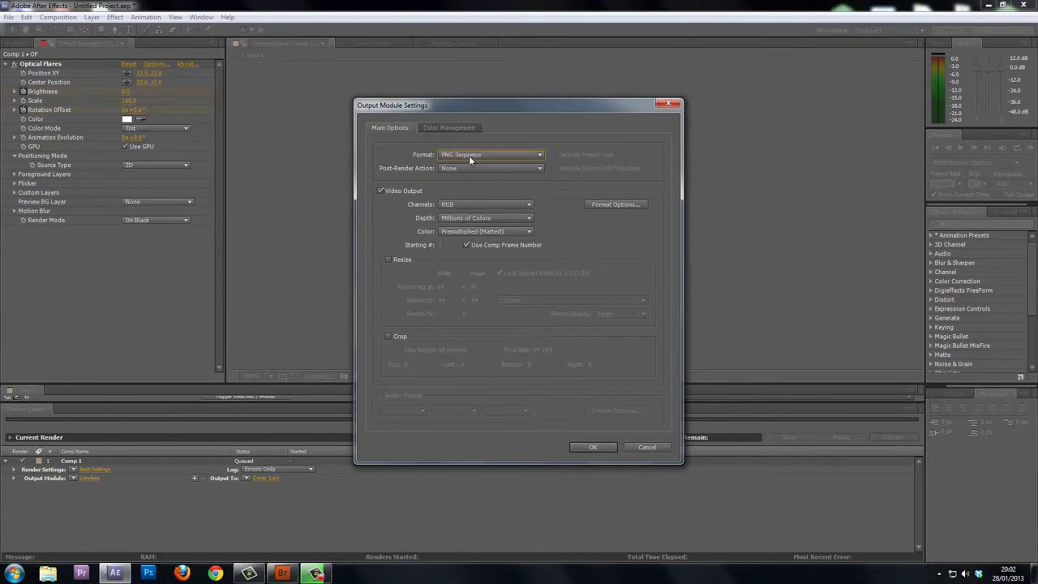
pyautogui.click(592, 448)
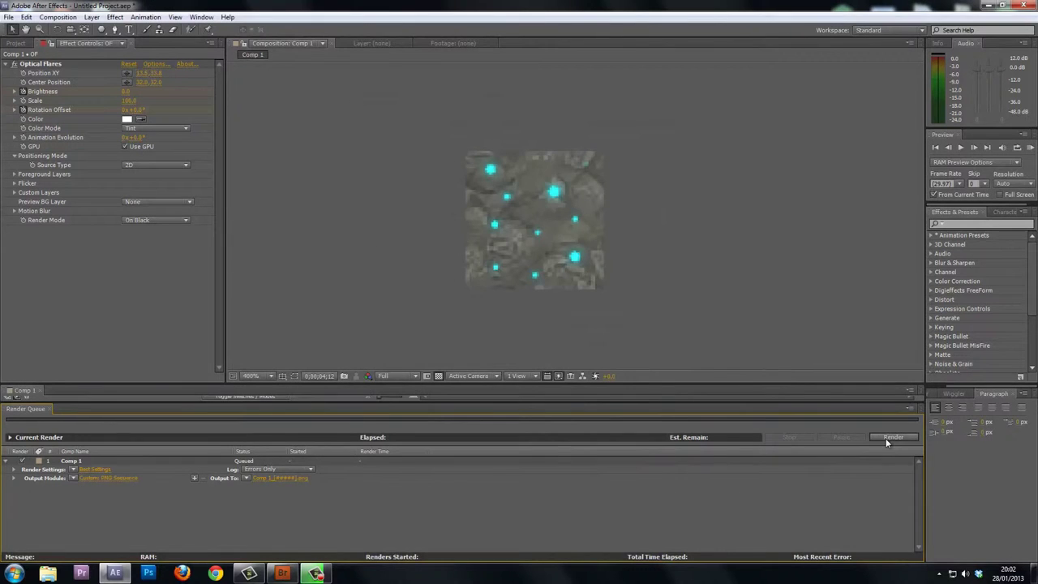
# Open the output destination of the Comp 1 render and browse via TUT Animated to the TUT AE folder
pyautogui.click(284, 478)
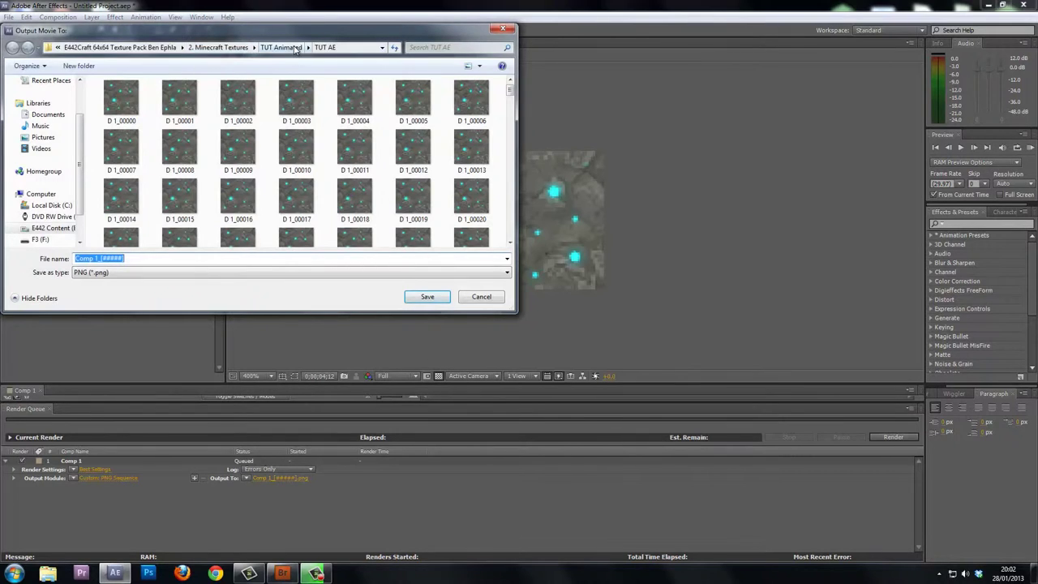
pyautogui.click(296, 49)
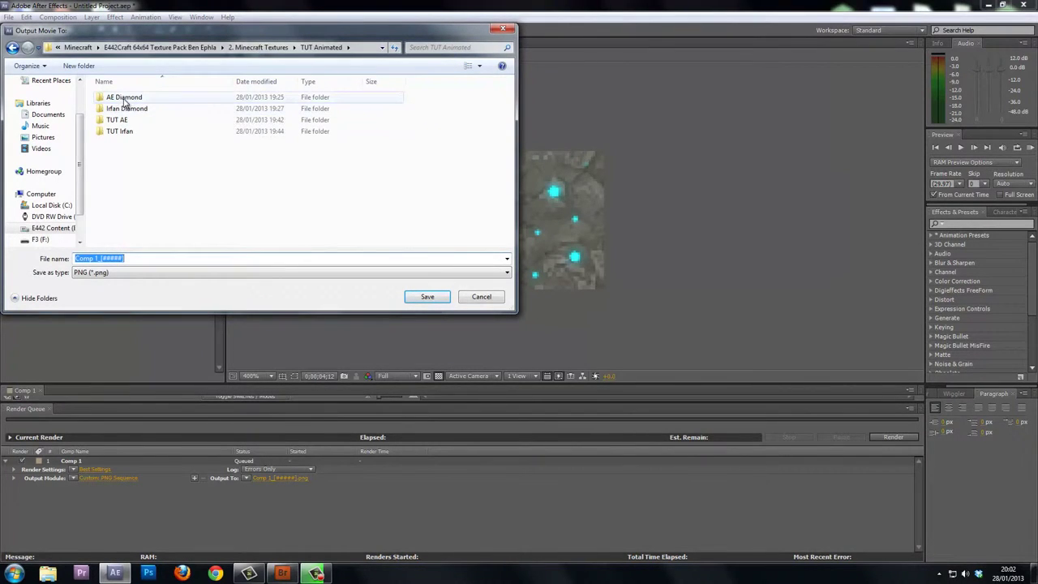
pyautogui.click(121, 132)
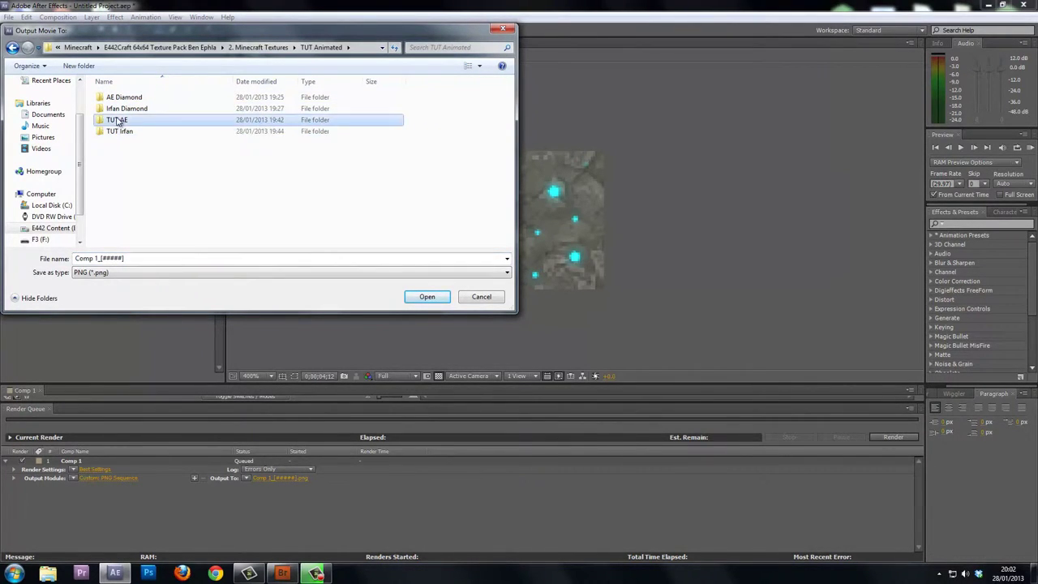
pyautogui.doubleClick(116, 120)
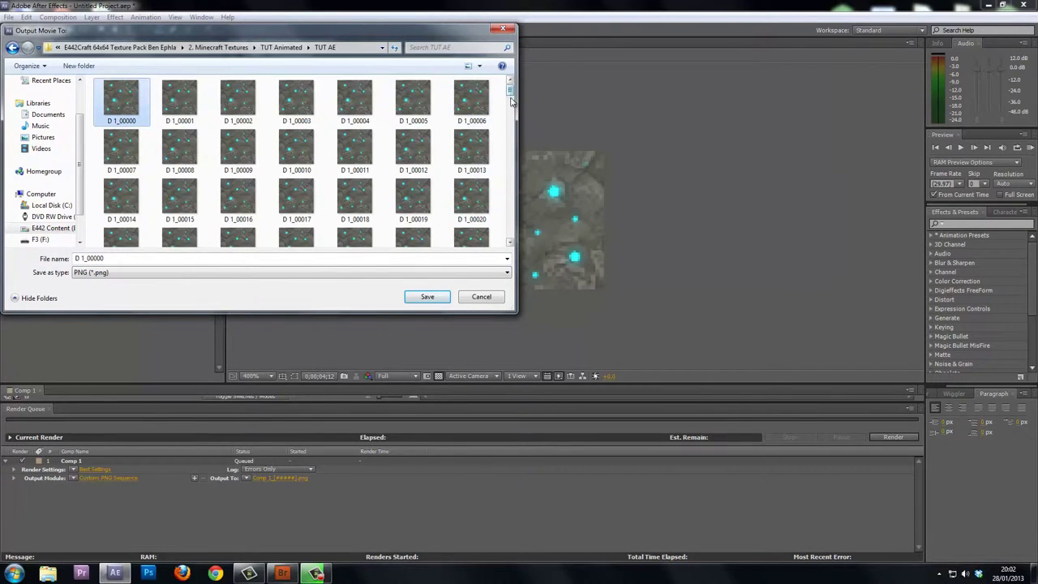
# Examine the existing D 1 frame sequence in the TUT AE folder, from the last frame back to the first, without deleting any file
pyautogui.scroll(-15, 405, 209)
pyautogui.click(417, 221)
pyautogui.press('Delete')
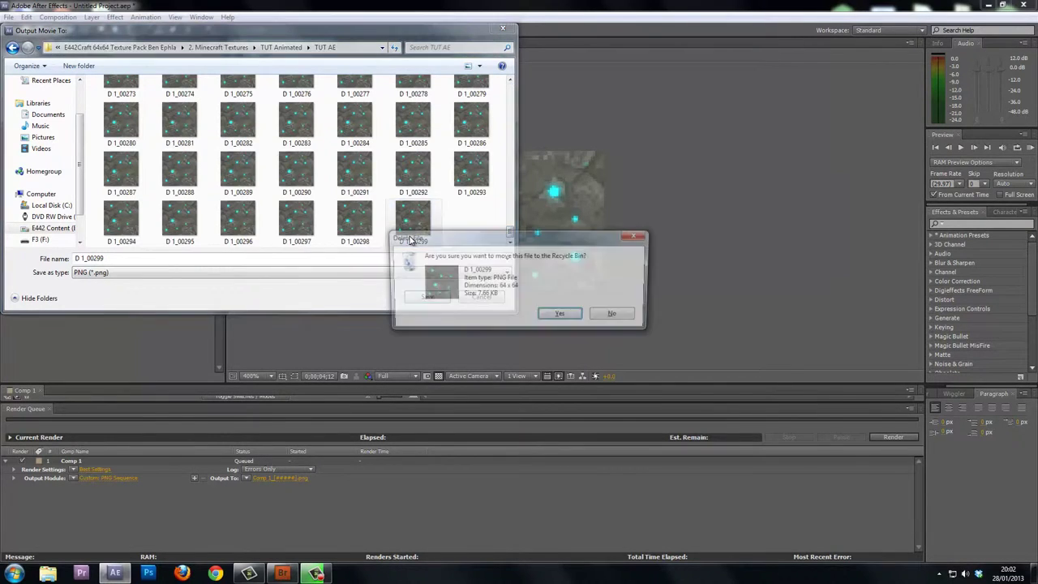
pyautogui.click(617, 319)
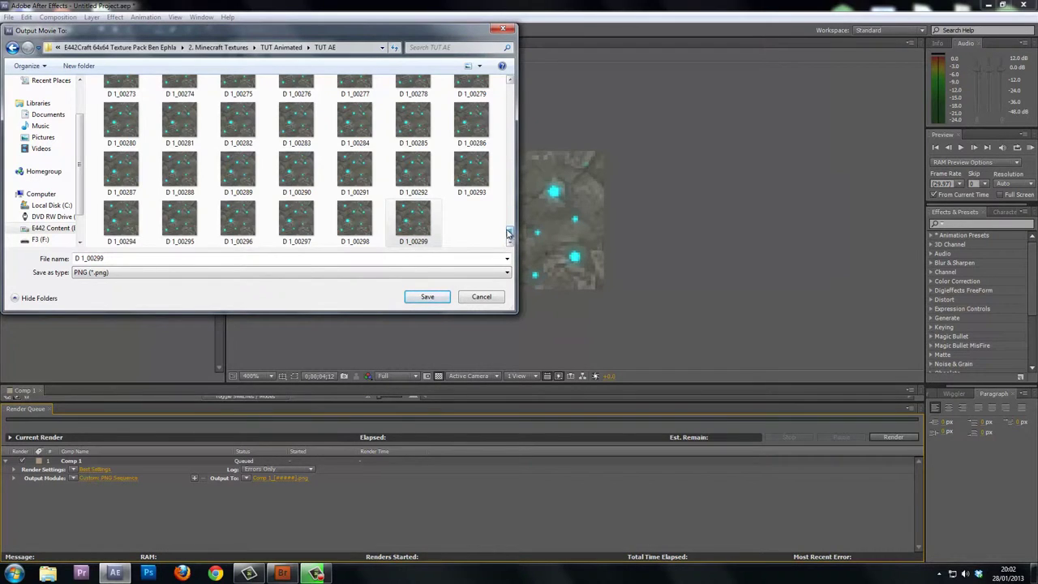
pyautogui.moveTo(509, 223); pyautogui.dragTo(509, 85)
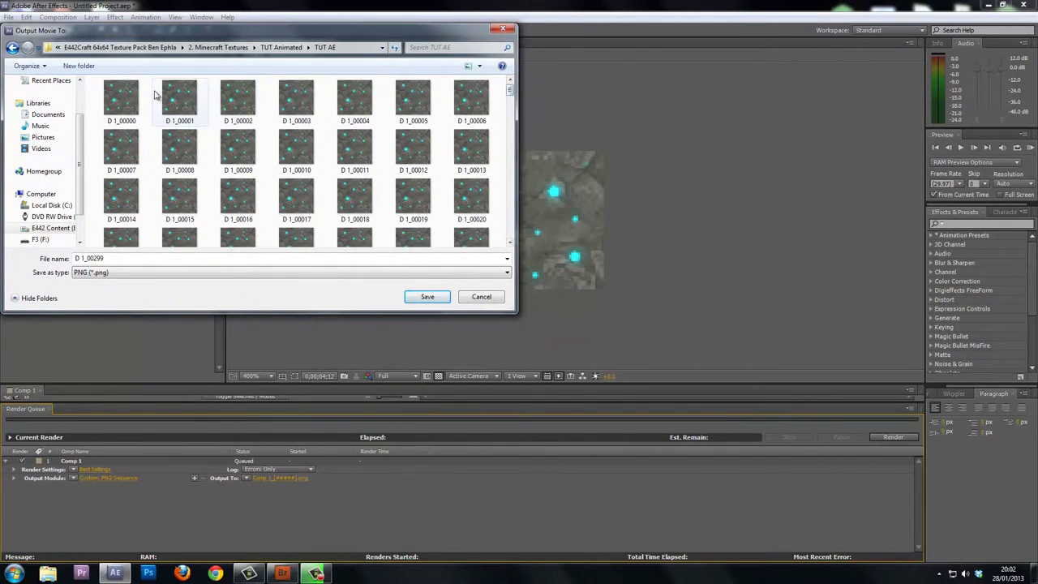
pyautogui.click(127, 93)
pyautogui.click(156, 117)
pyautogui.press('Down')
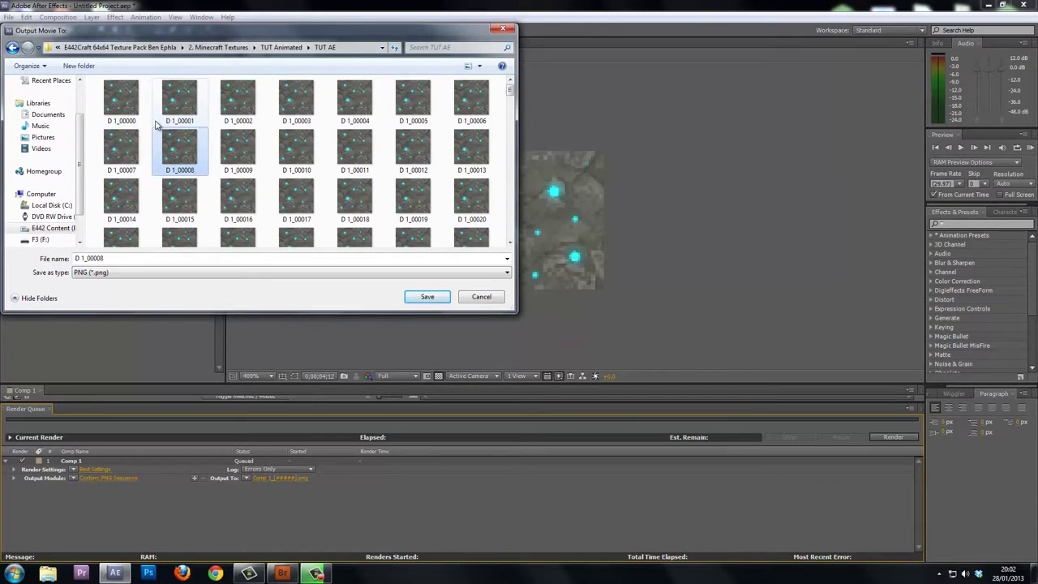
pyautogui.click(135, 107)
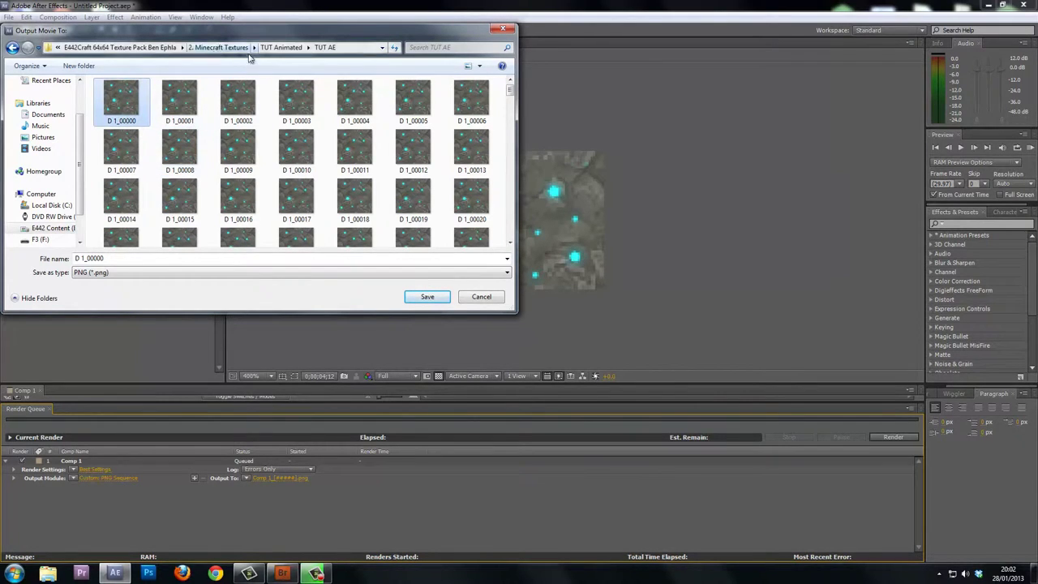
# Create a folder named NEW AE inside TUT Animated for the render output and open it
pyautogui.click(282, 49)
pyautogui.rightClick(135, 179)
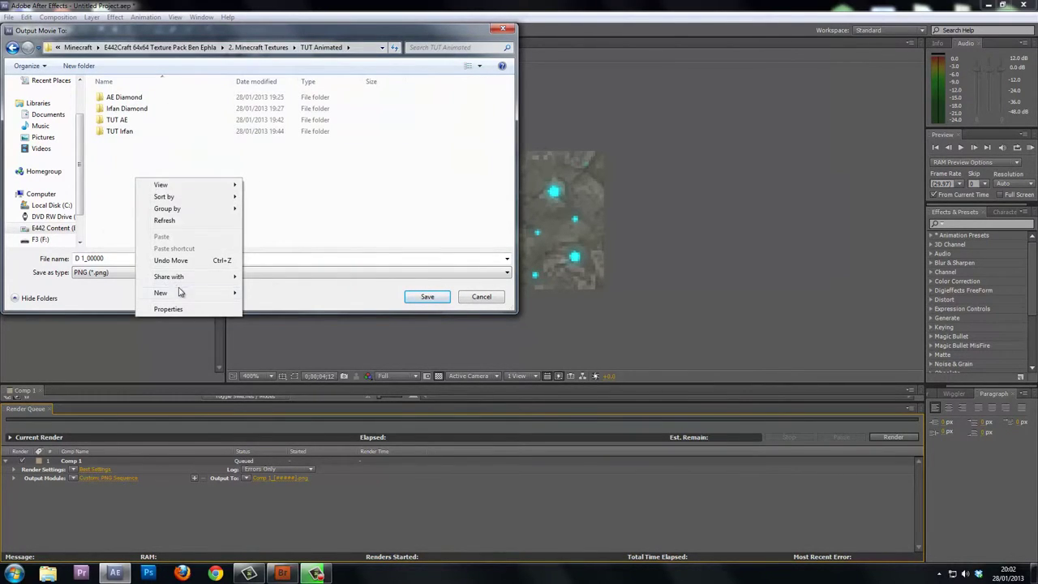
pyautogui.moveTo(196, 297)
pyautogui.click(268, 294)
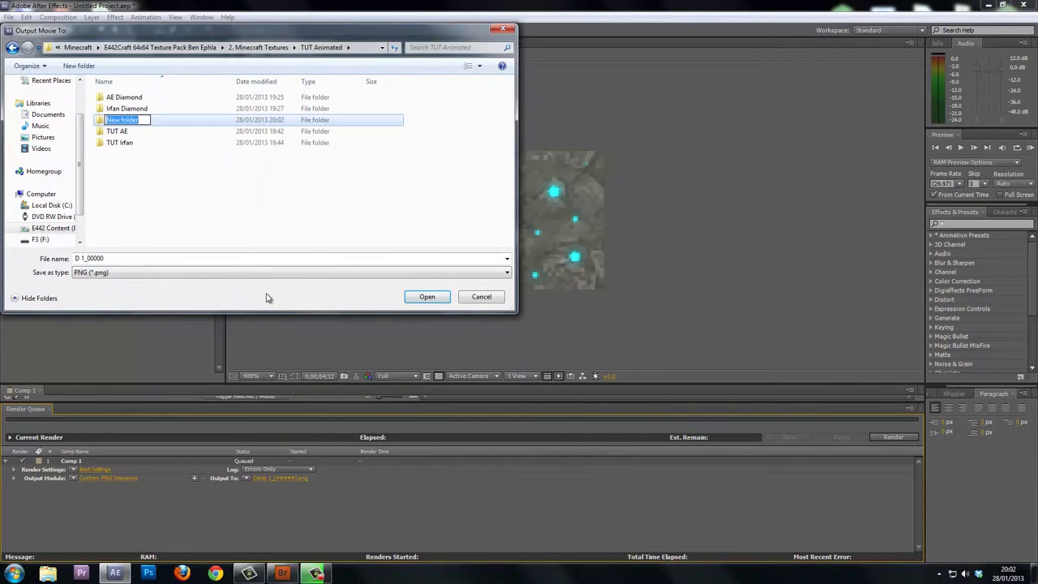
pyautogui.write('NEW AE')
pyautogui.press('Return')
pyautogui.press('Return')
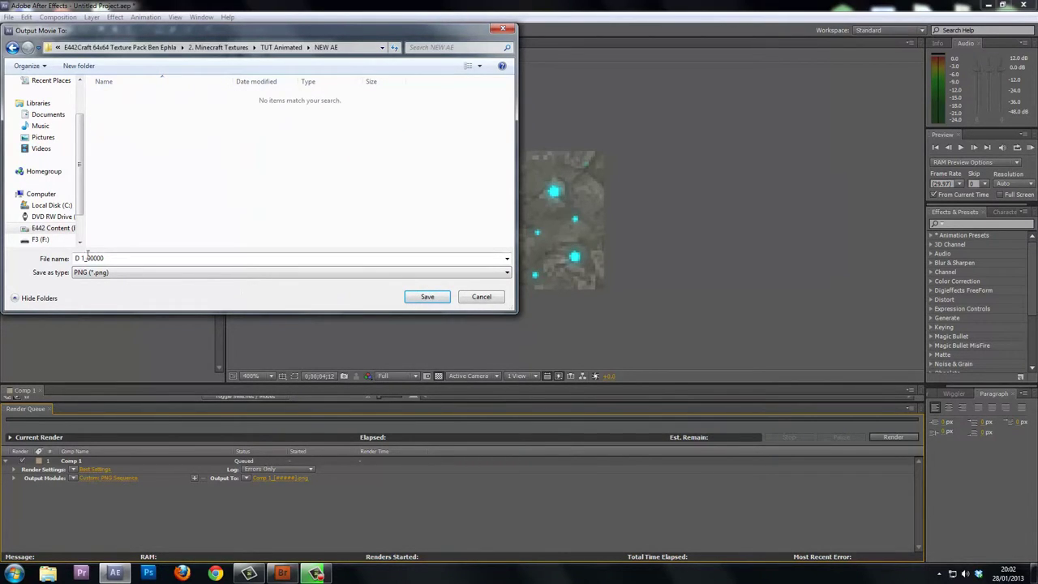
# Save the output destination as D 1_00000 in the NEW AE folder and render Comp 1
pyautogui.doubleClick(84, 257)
pyautogui.click(426, 296)
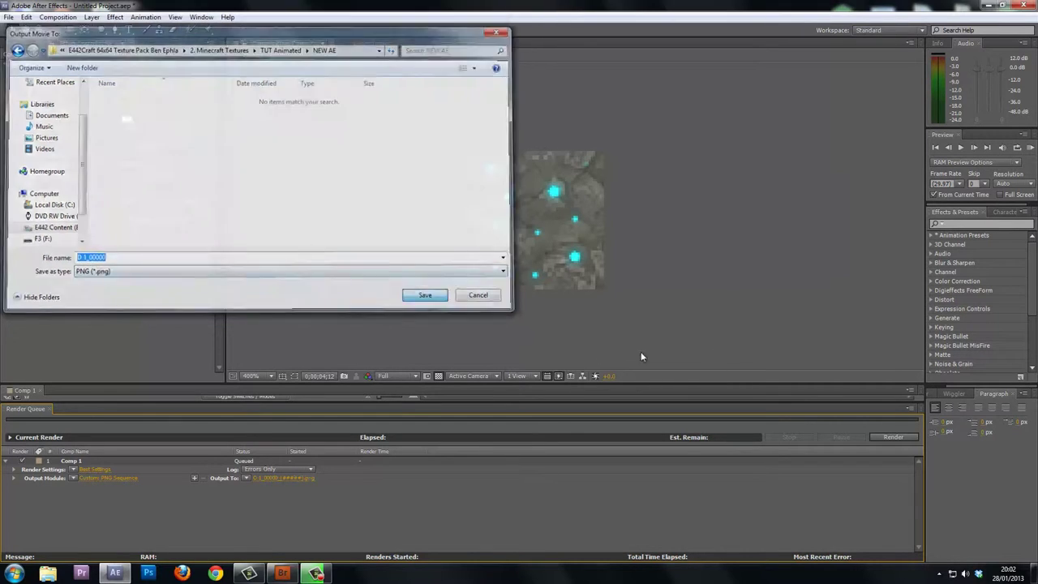
pyautogui.click(894, 437)
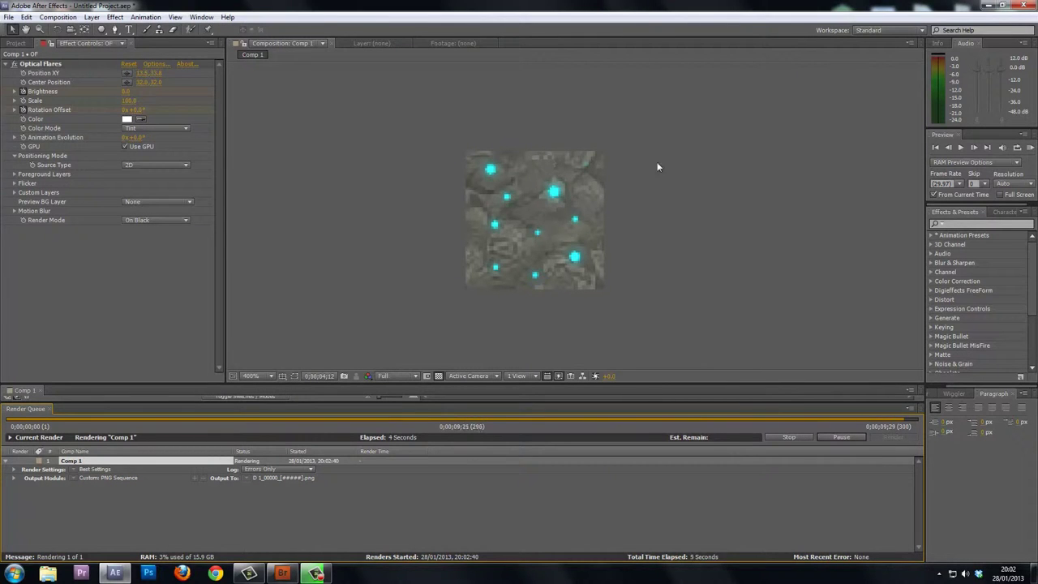
# Switch to IrfanView from the desktop and start a new panorama image
pyautogui.click(986, 6)
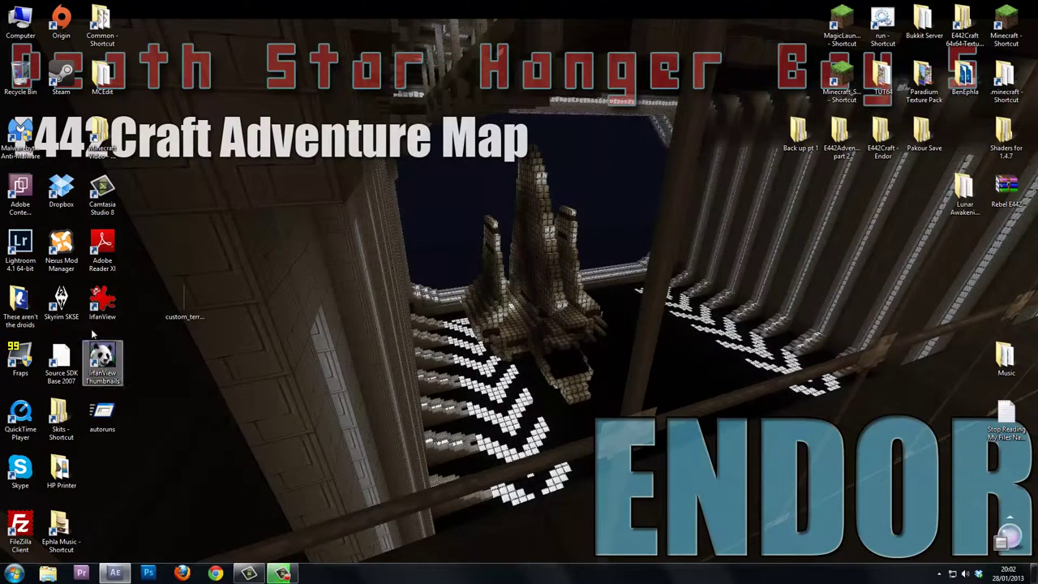
pyautogui.doubleClick(102, 302)
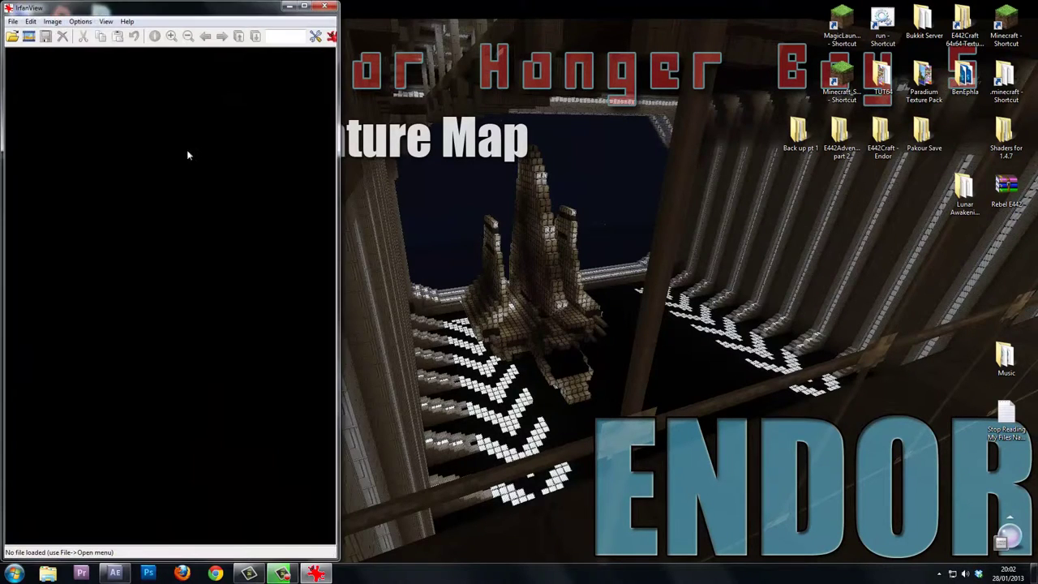
pyautogui.click(52, 22)
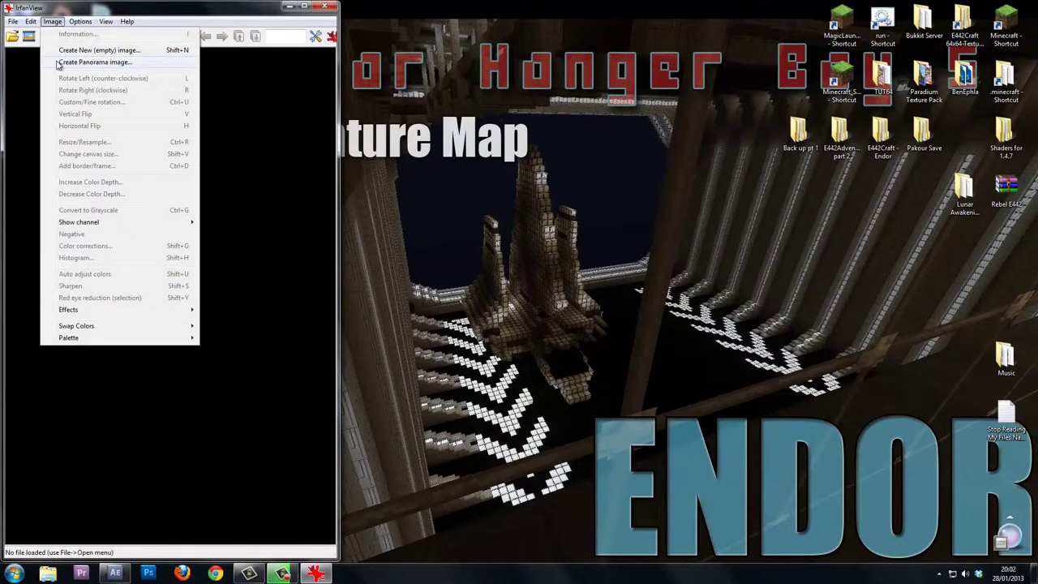
pyautogui.moveTo(80, 24)
pyautogui.click(73, 63)
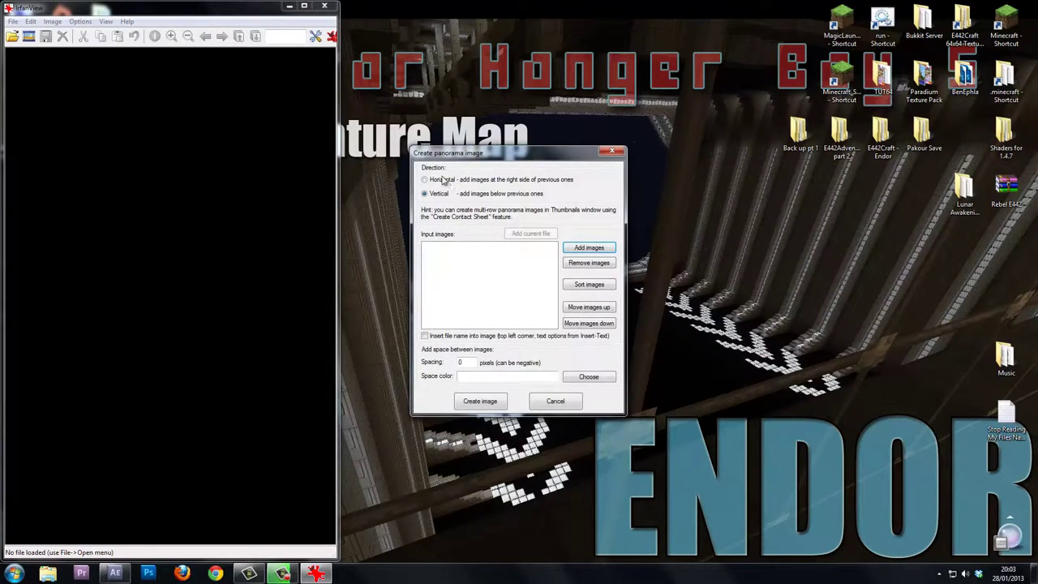
# Add all rendered frames from D 1_00000_00000 to D 1_00000_00299 in the NEW AE folder as panorama input images
pyautogui.click(589, 248)
pyautogui.click(631, 185)
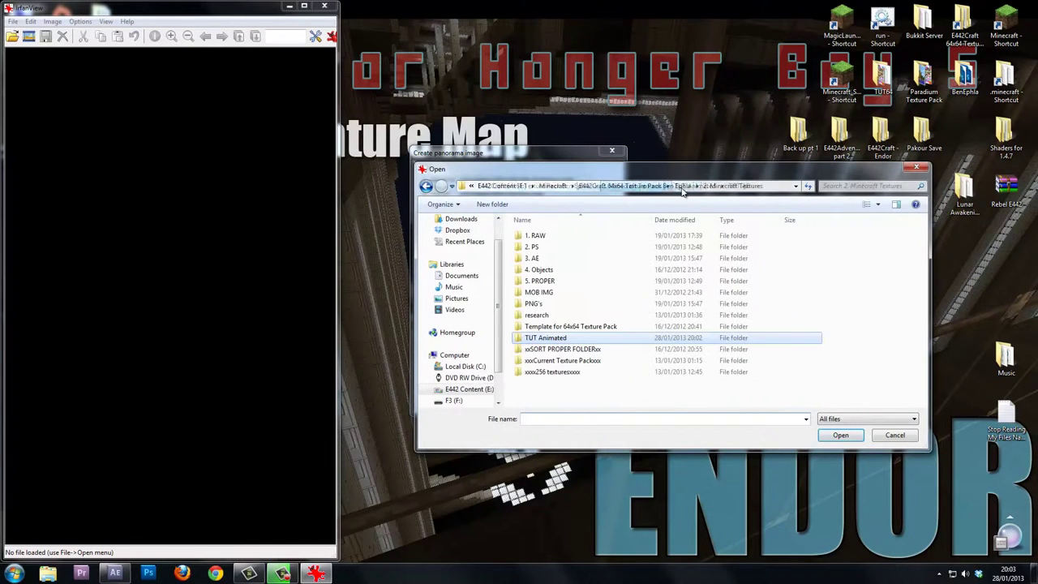
pyautogui.doubleClick(545, 337)
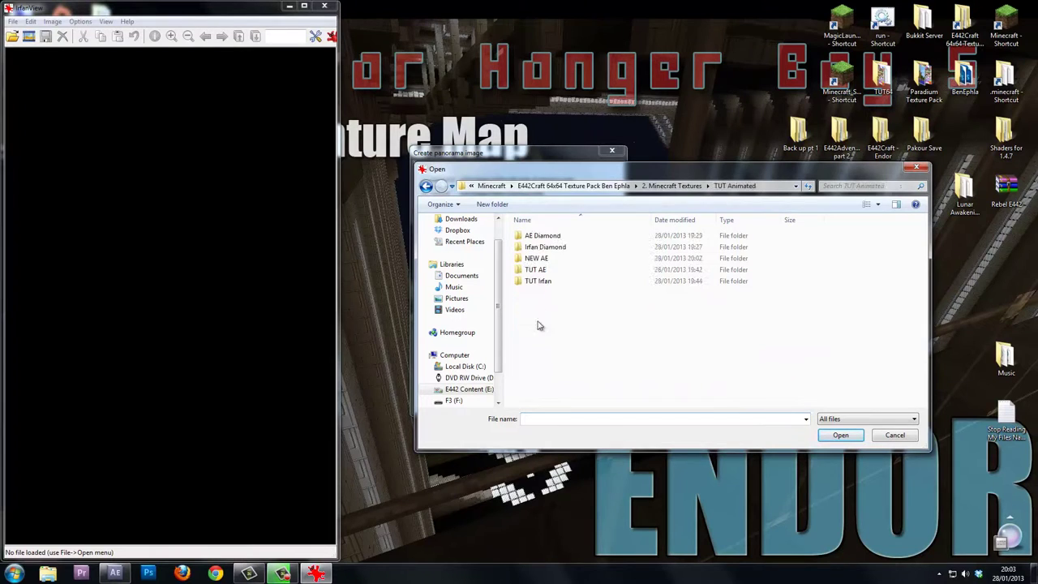
pyautogui.doubleClick(534, 256)
pyautogui.click(532, 247)
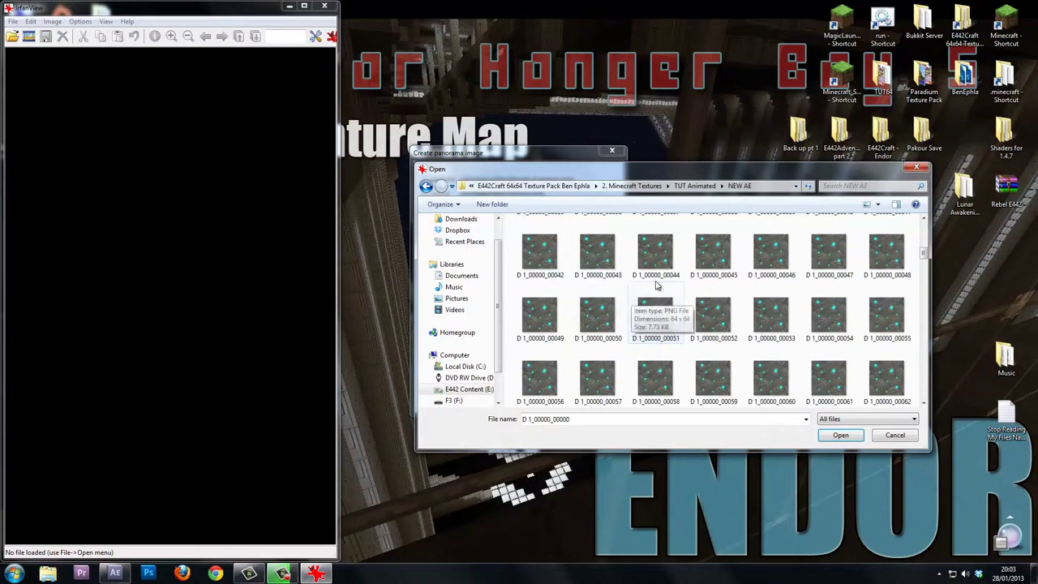
pyautogui.scroll(-10, 649, 308)
pyautogui.scroll(-7, 659, 290)
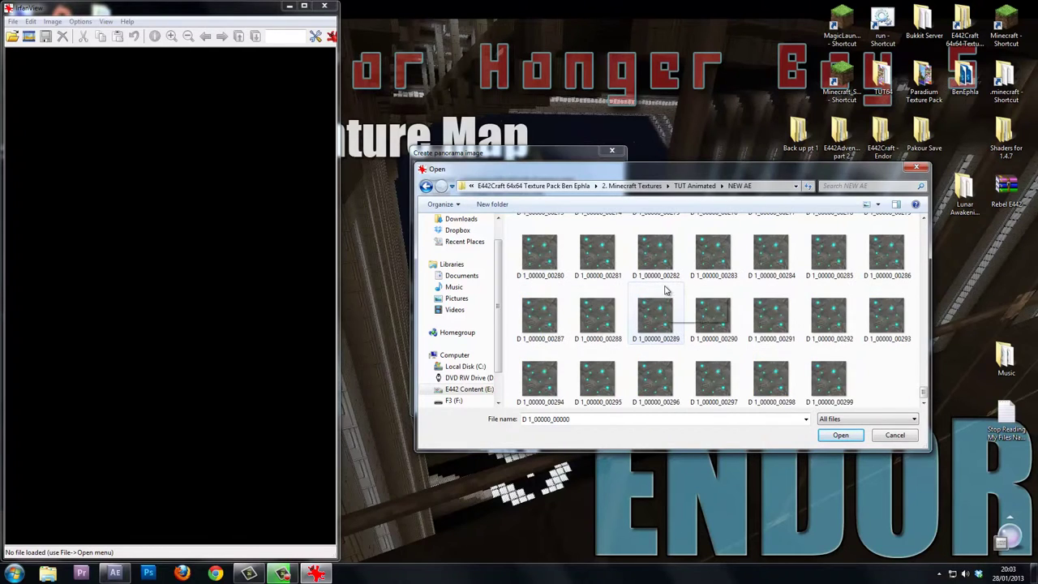
pyautogui.keyDown('shift'); pyautogui.click(817, 371); pyautogui.keyUp('shift')
pyautogui.click(840, 434)
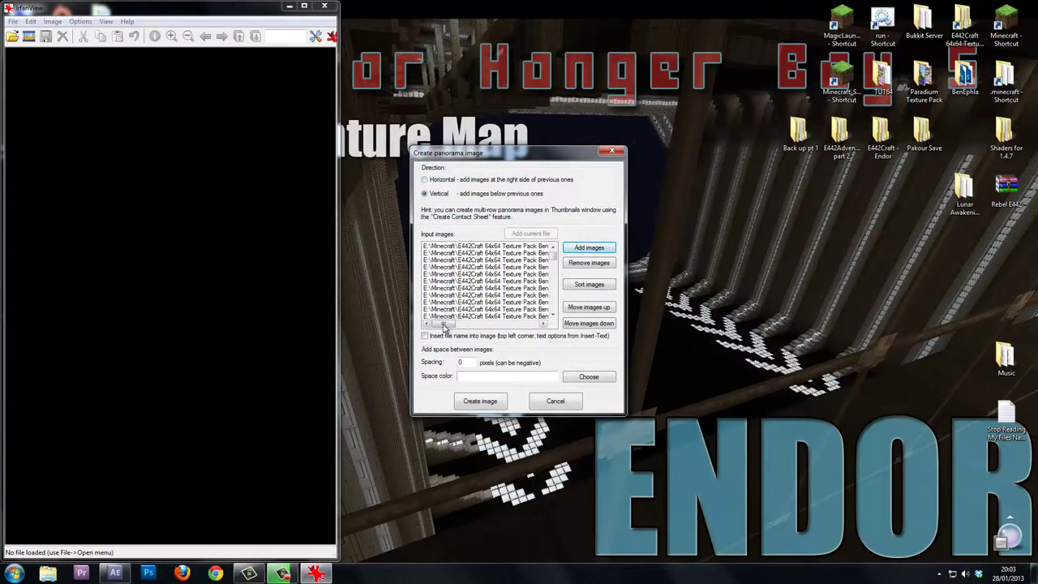
# Check the order of the input frames through to the last one and create the vertical panorama image
pyautogui.moveTo(443, 324); pyautogui.dragTo(496, 326)
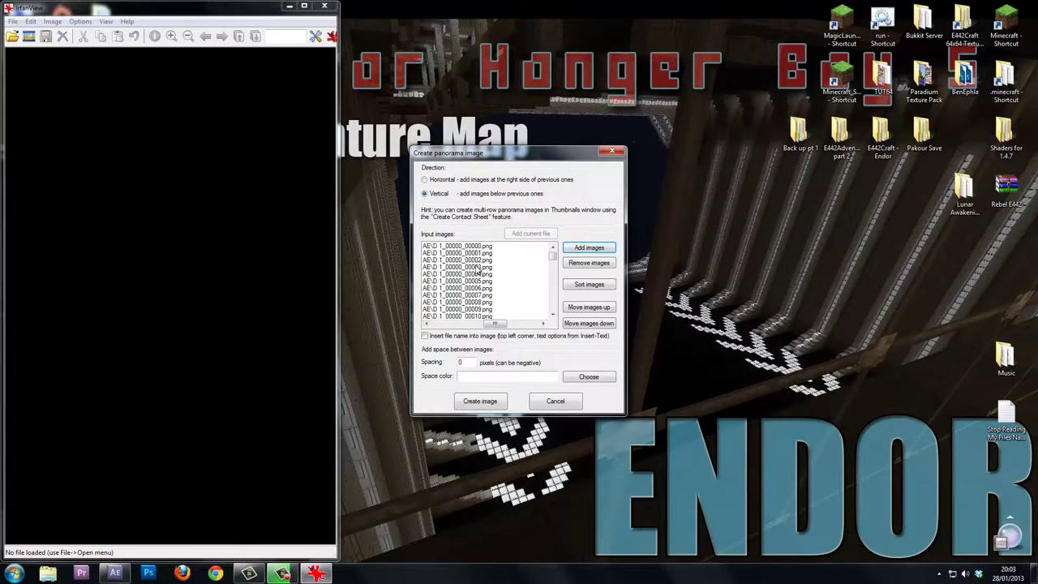
pyautogui.moveTo(552, 253); pyautogui.dragTo(552, 312)
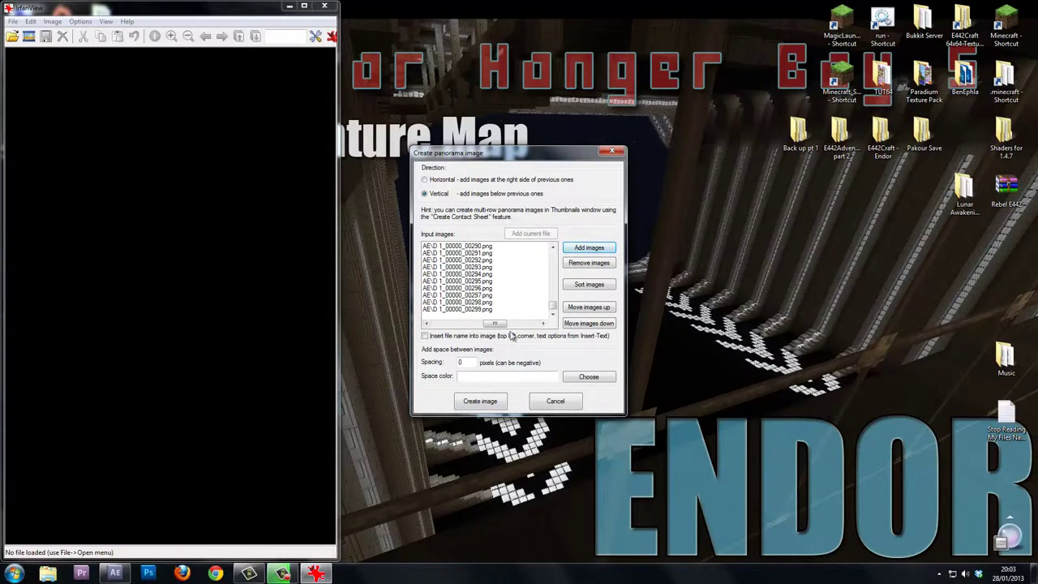
pyautogui.click(480, 400)
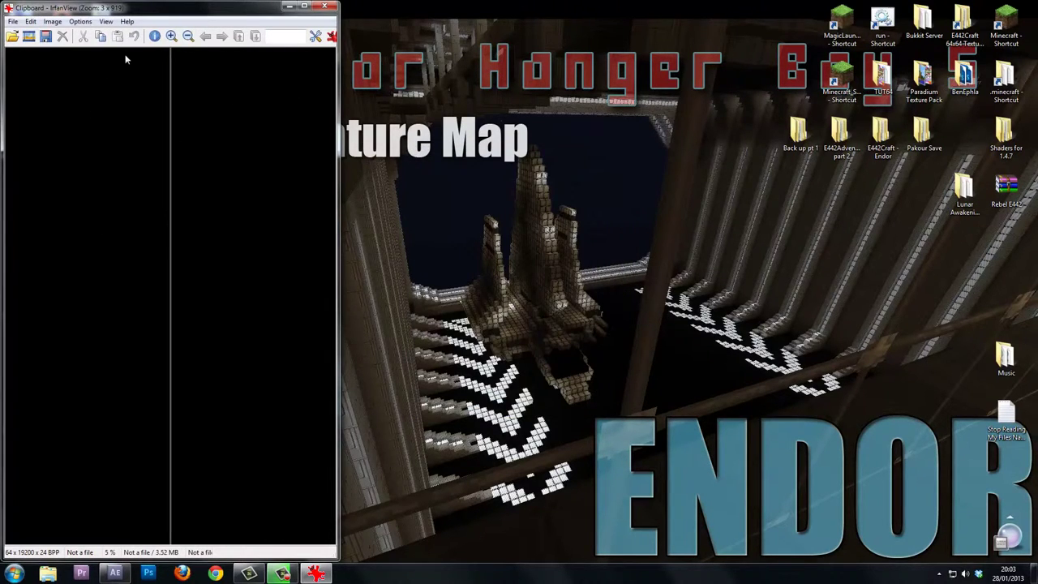
# Examine the stacked texture frames in the vertical strip at a larger magnification
pyautogui.click(171, 36)
pyautogui.click(172, 35)
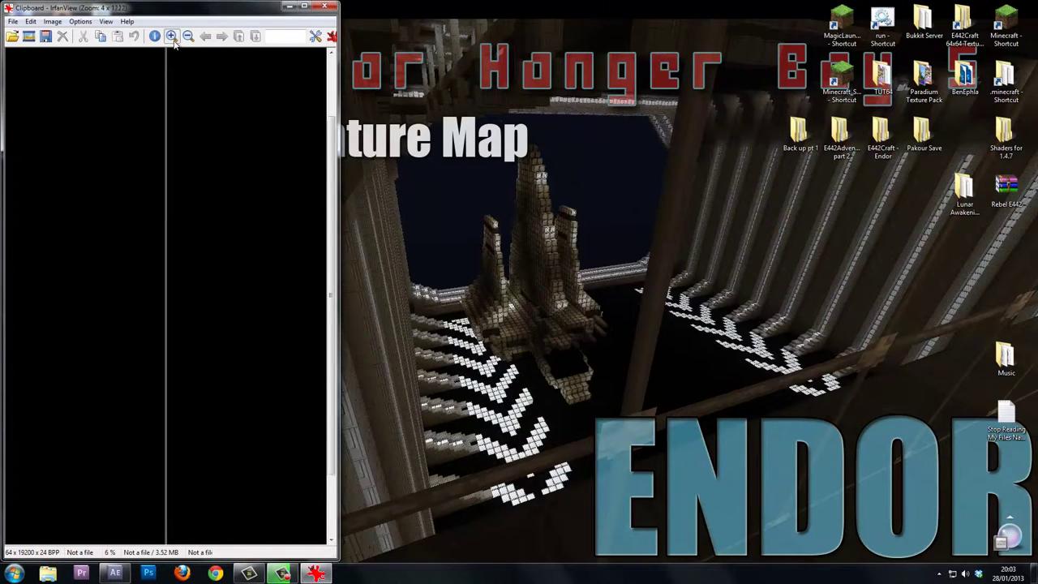
pyautogui.click(171, 35)
pyautogui.click(172, 35)
pyautogui.click(171, 36)
pyautogui.click(171, 36)
pyautogui.click(172, 36)
pyautogui.click(171, 36)
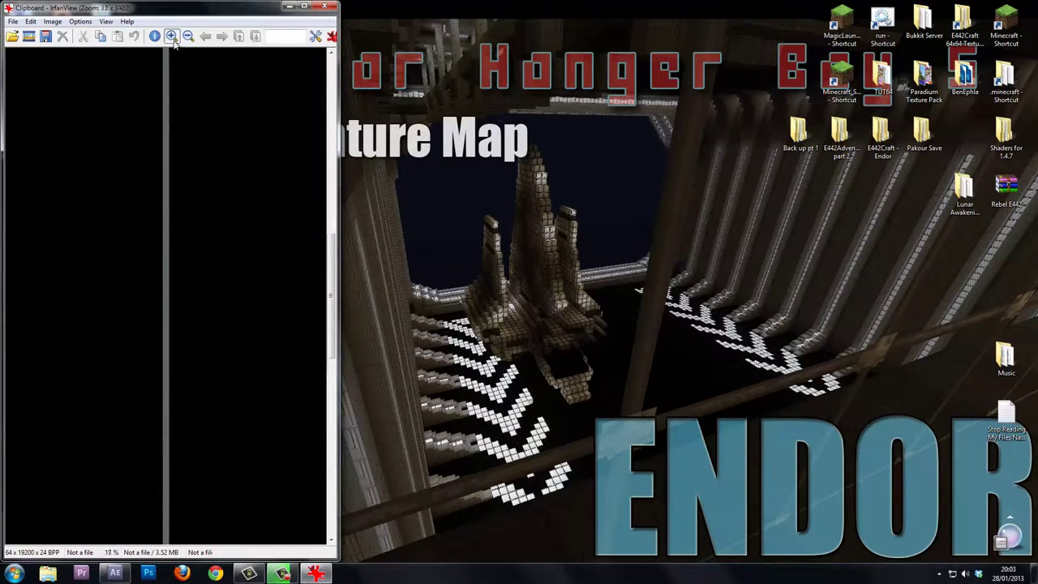
pyautogui.click(171, 35)
pyautogui.click(171, 36)
pyautogui.click(171, 36)
pyautogui.click(171, 36)
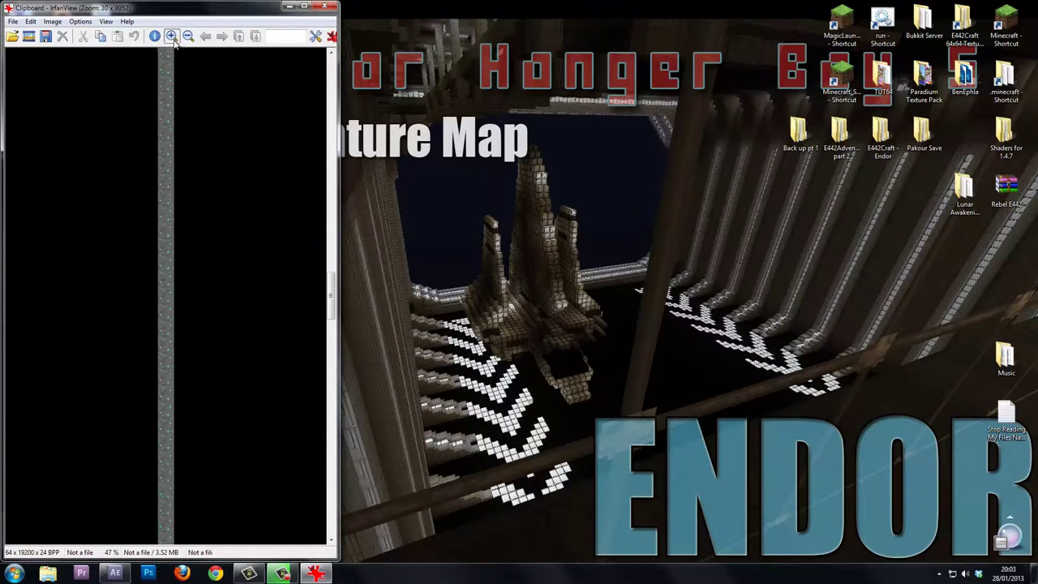
pyautogui.click(171, 36)
pyautogui.click(172, 36)
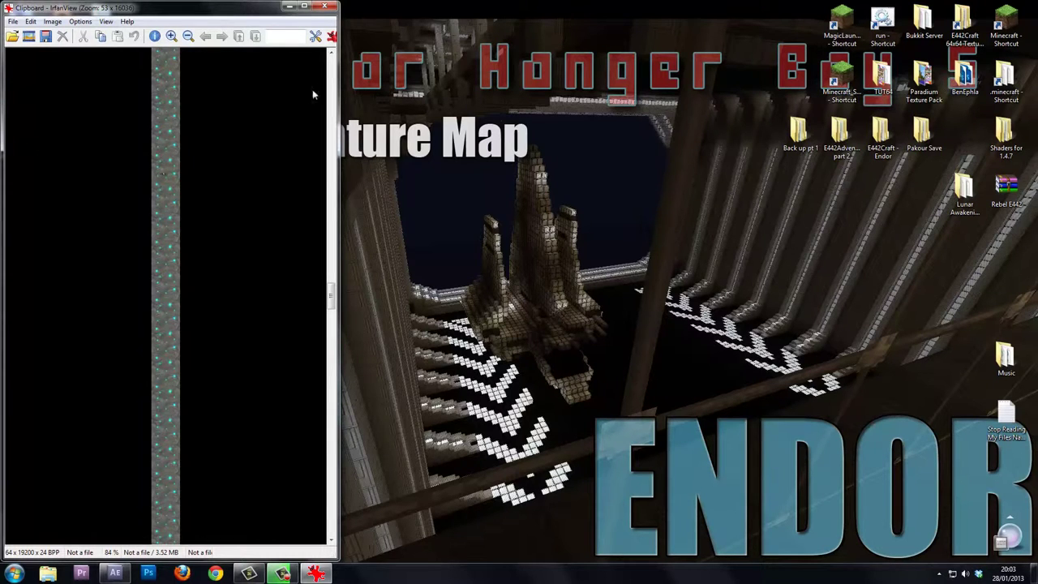
# Start saving the strip as a new file and create and open a folder named NEW Irfan inside TUT Animated
pyautogui.click(14, 22)
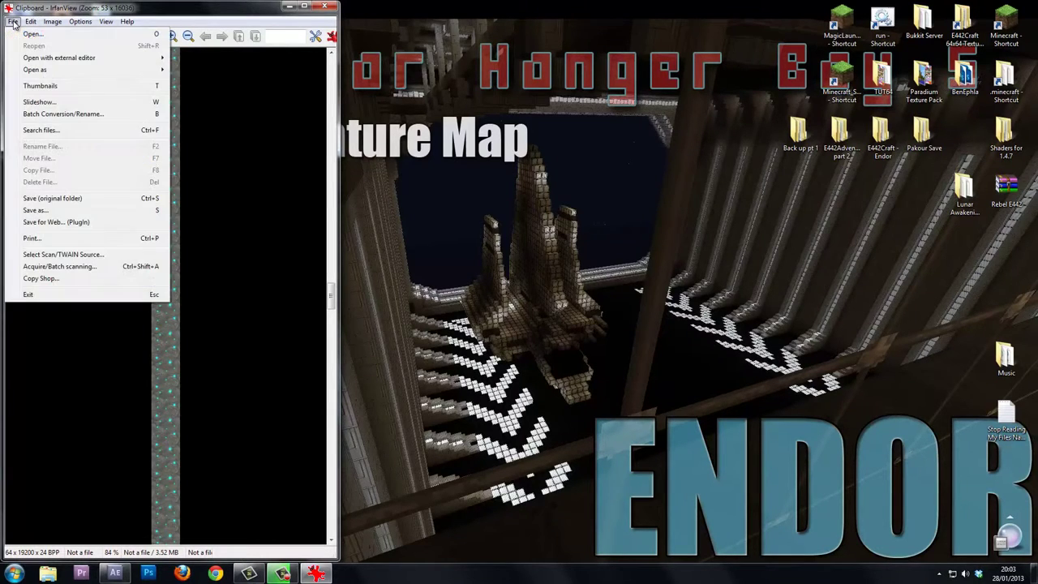
pyautogui.click(50, 209)
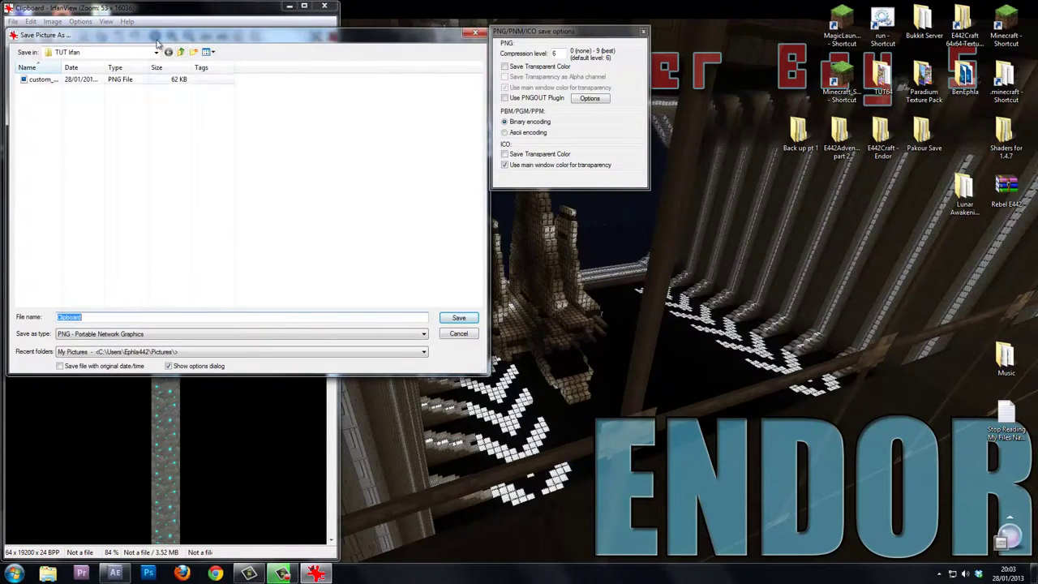
pyautogui.click(180, 52)
pyautogui.rightClick(106, 164)
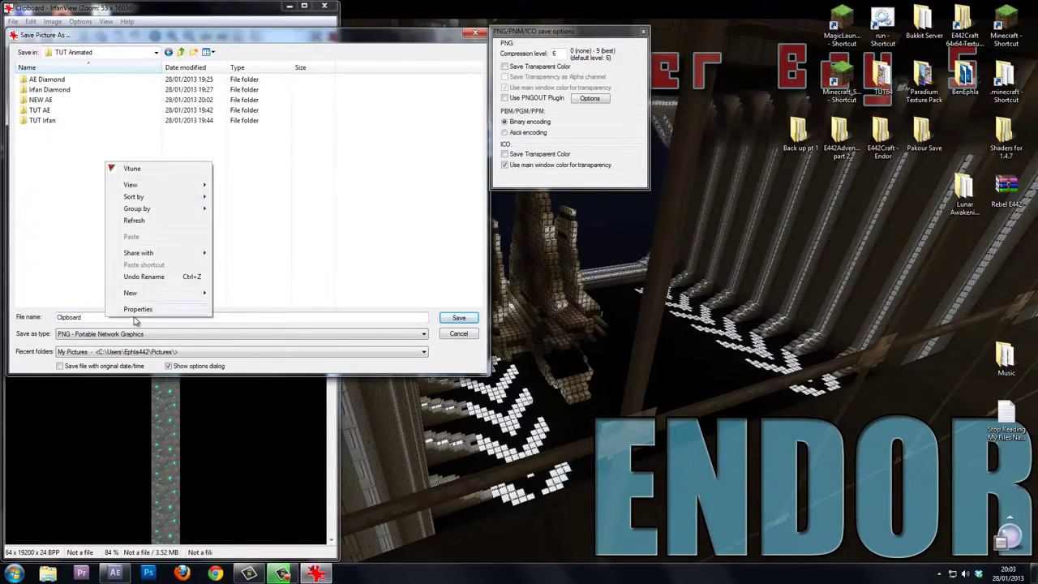
pyautogui.moveTo(150, 294)
pyautogui.click(216, 295)
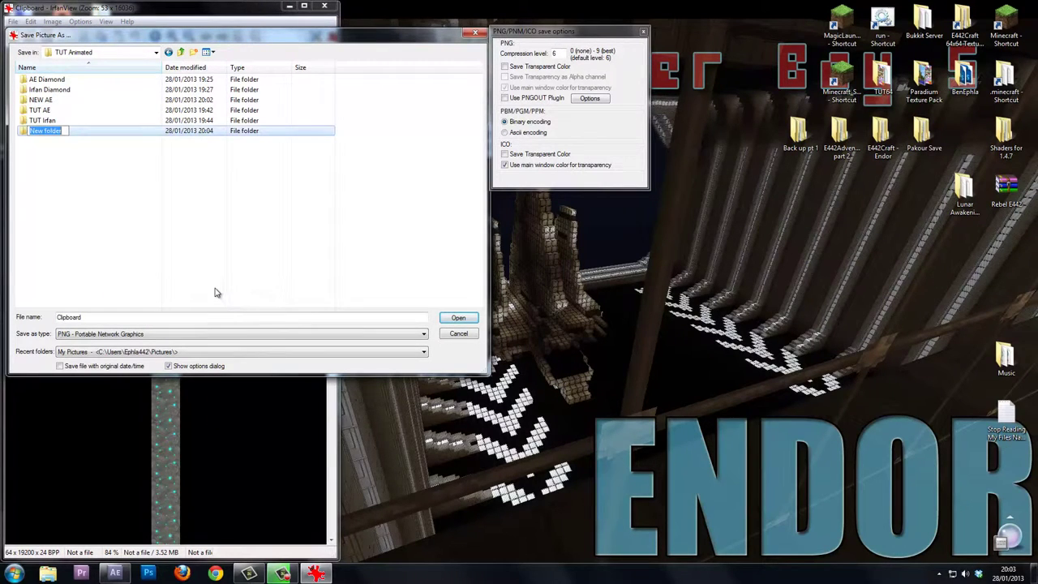
pyautogui.write('NEW Irfan')
pyautogui.press('Return')
pyautogui.doubleClick(51, 132)
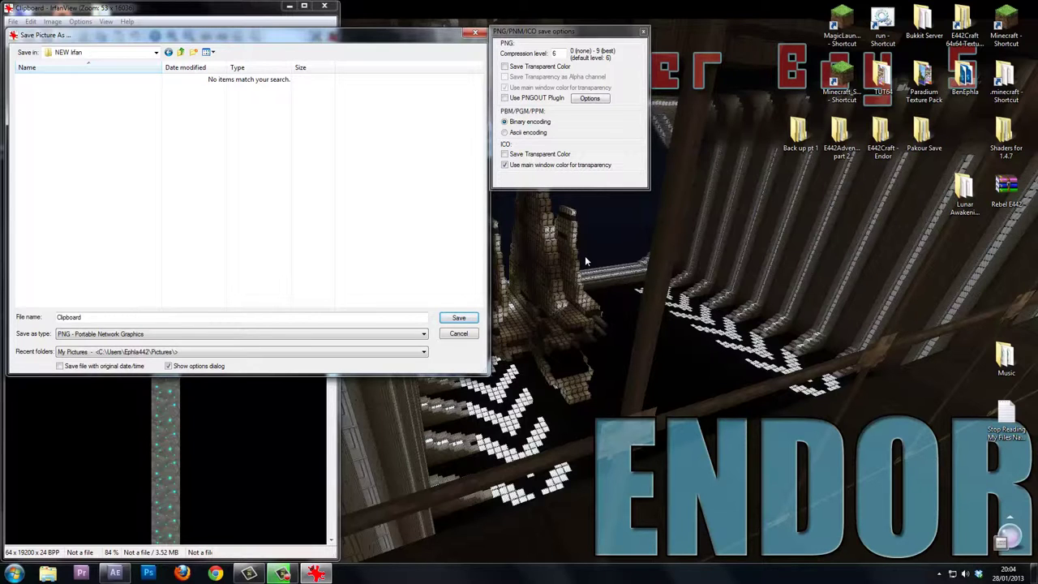
# Save the strip as PNG file custom_terrain_50 in the NEW Irfan folder and close IrfanView
pyautogui.doubleClick(91, 317)
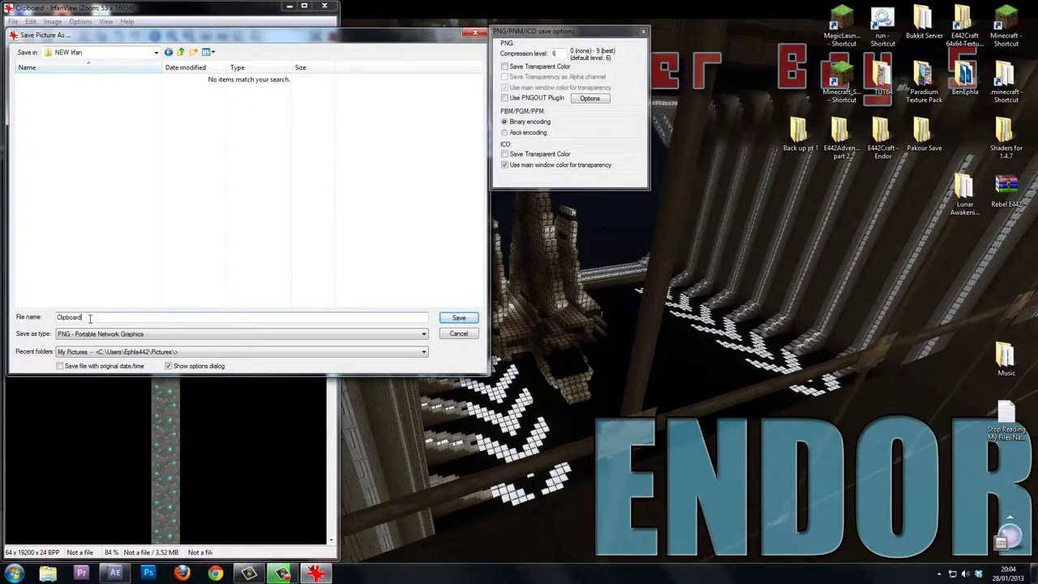
pyautogui.write('custom_terrain_50')
pyautogui.click(458, 318)
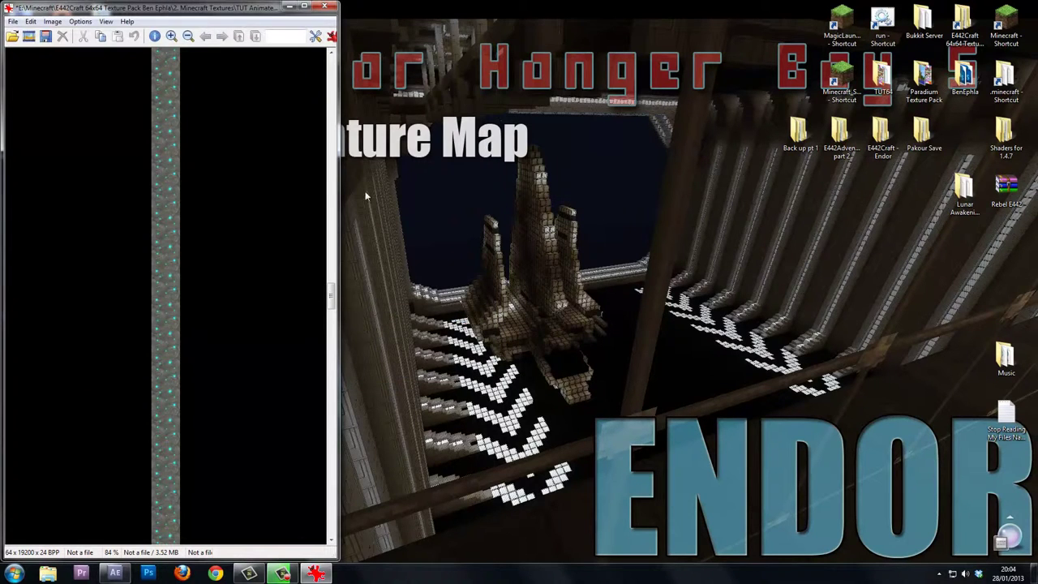
pyautogui.click(324, 6)
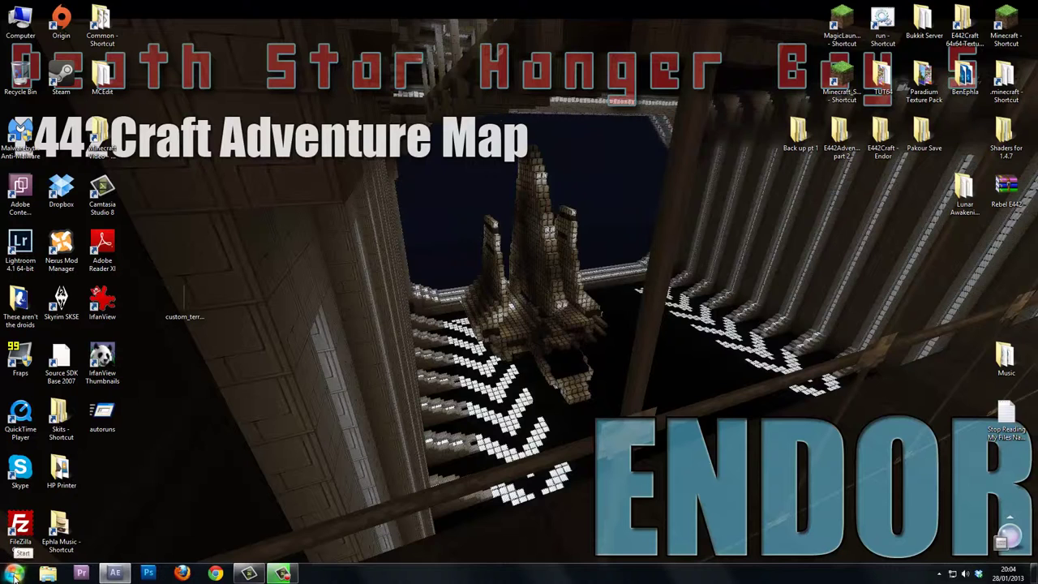
# Open the %appdata% Roaming folder and browse through .minecraft to the texturepacks folder
pyautogui.click(15, 574)
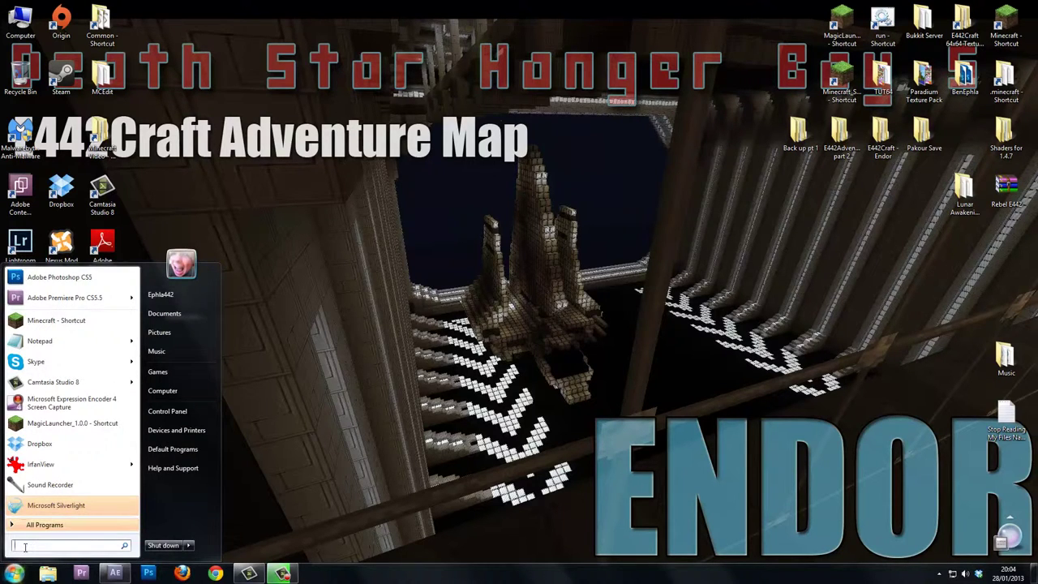
pyautogui.write('%ap')
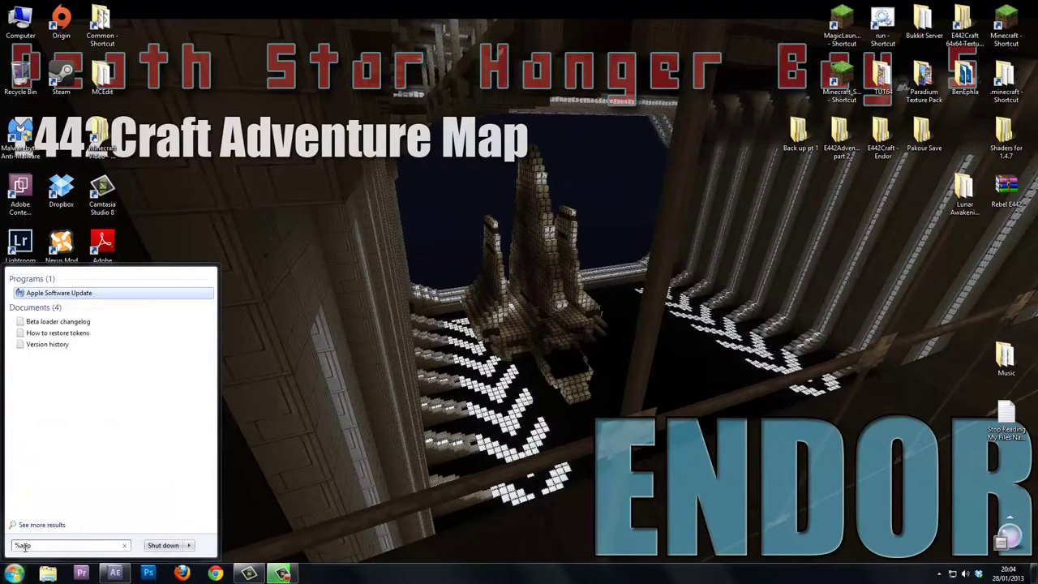
pyautogui.write('pdata%')
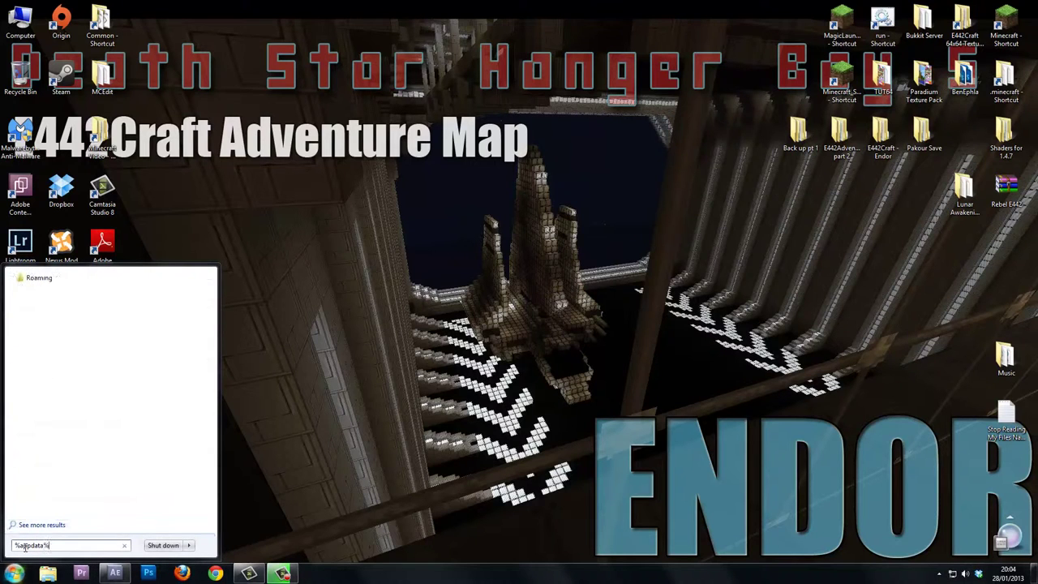
pyautogui.click(39, 279)
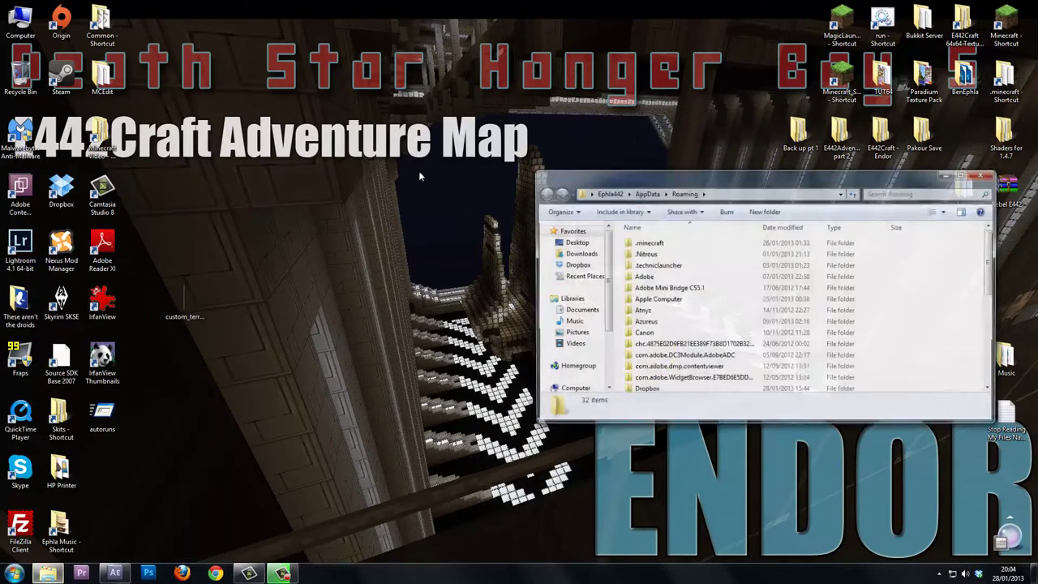
pyautogui.doubleClick(645, 247)
pyautogui.scroll(-3, 706, 377)
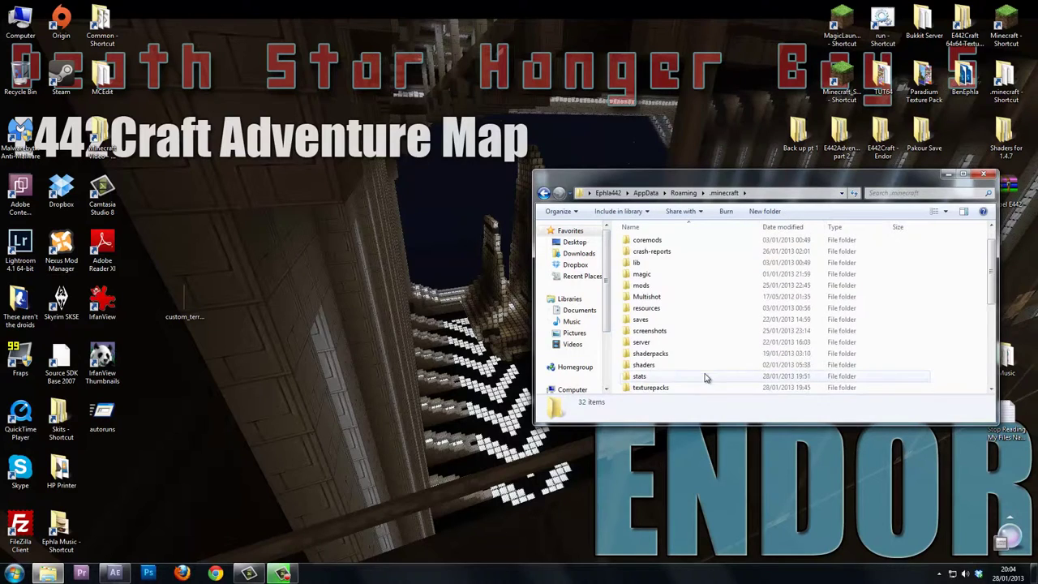
pyautogui.click(667, 355)
pyautogui.doubleClick(666, 355)
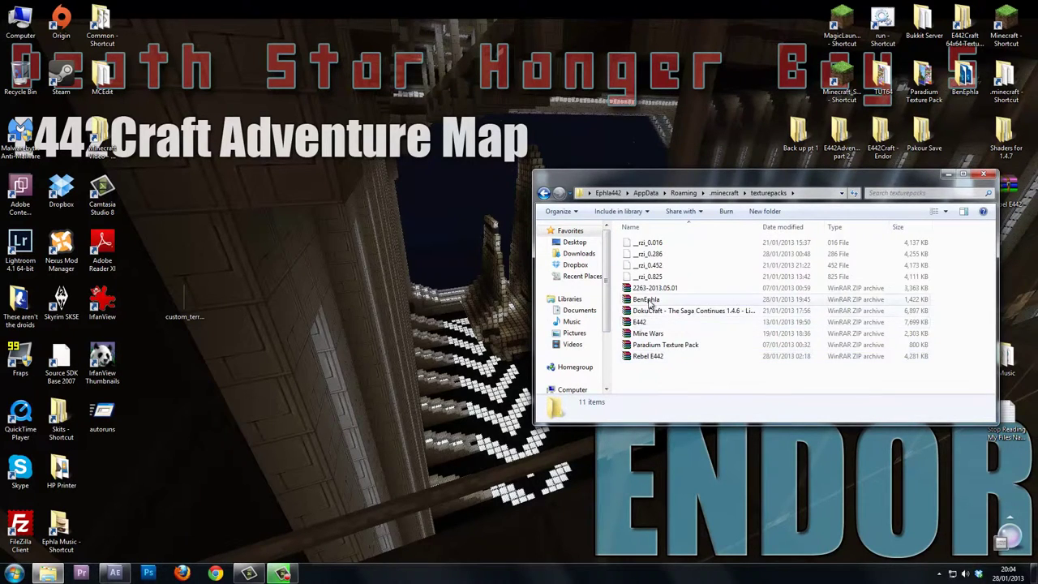